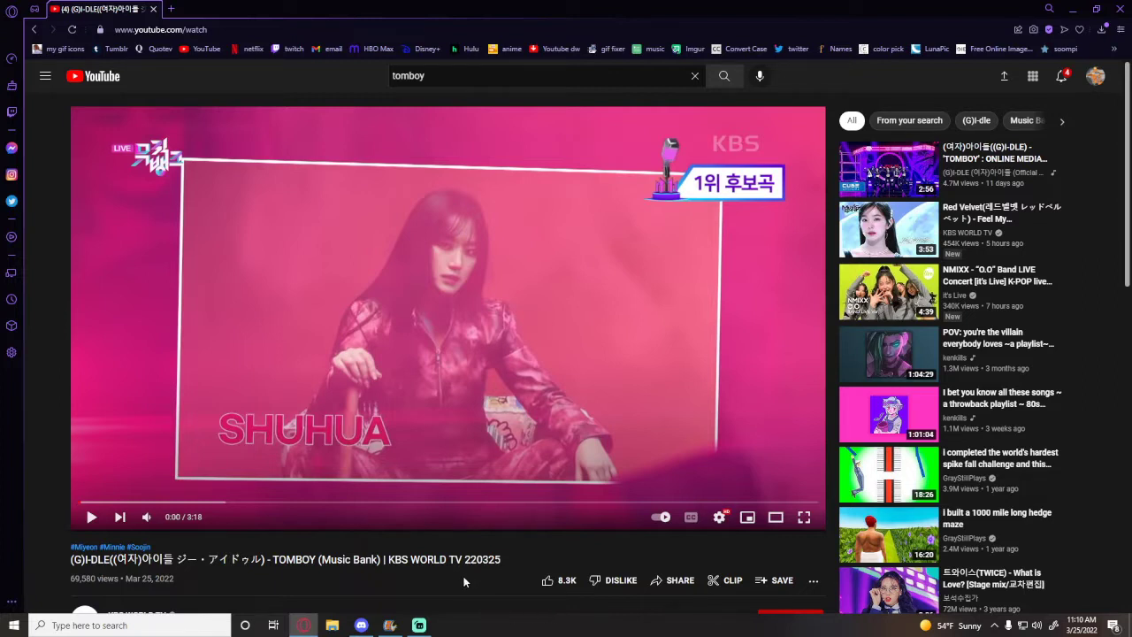
pyautogui.moveTo(391, 627)
pyautogui.click(390, 626)
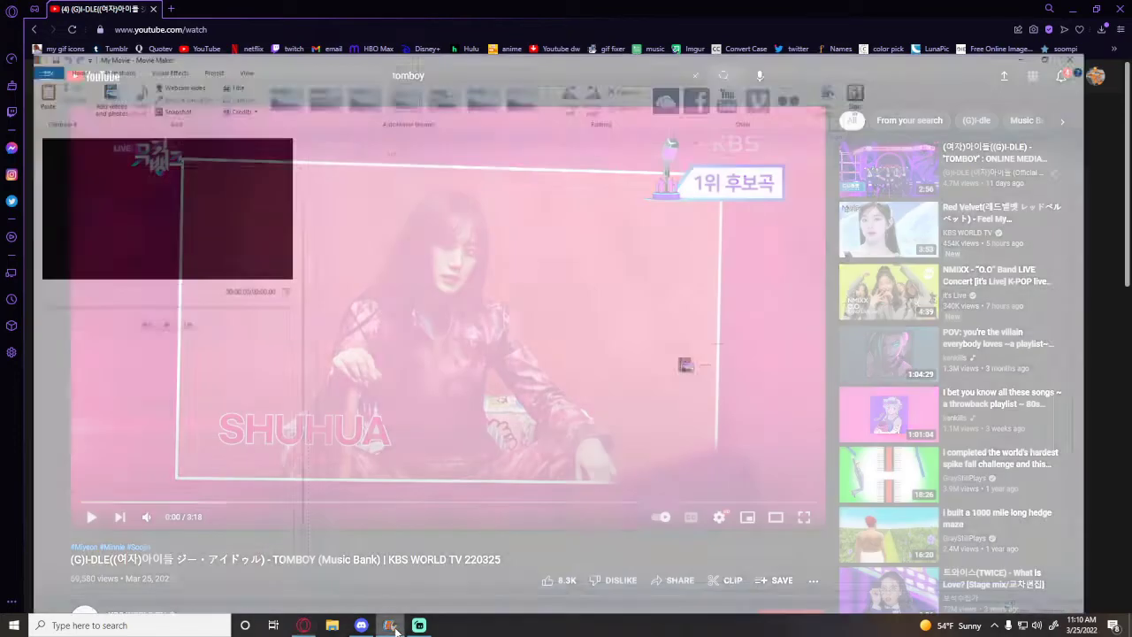
pyautogui.click(390, 626)
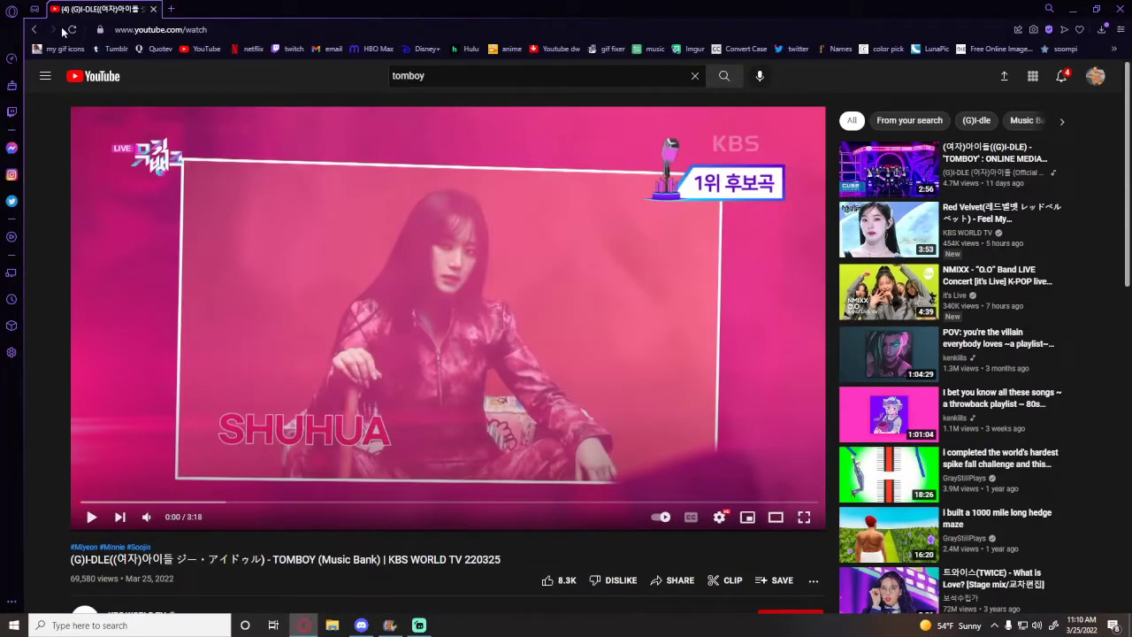
# Step: Open the (G)I-DLE 'TOMBOY' Official Music Video from the search results, pause it and copy its web address
pyautogui.click(35, 29)
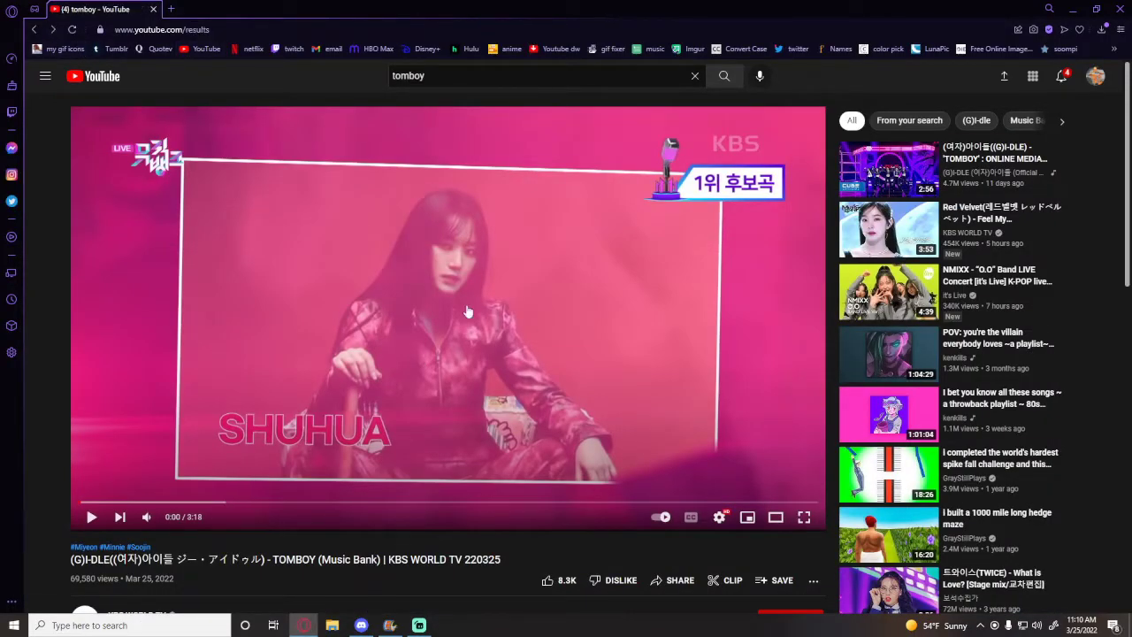
pyautogui.click(625, 269)
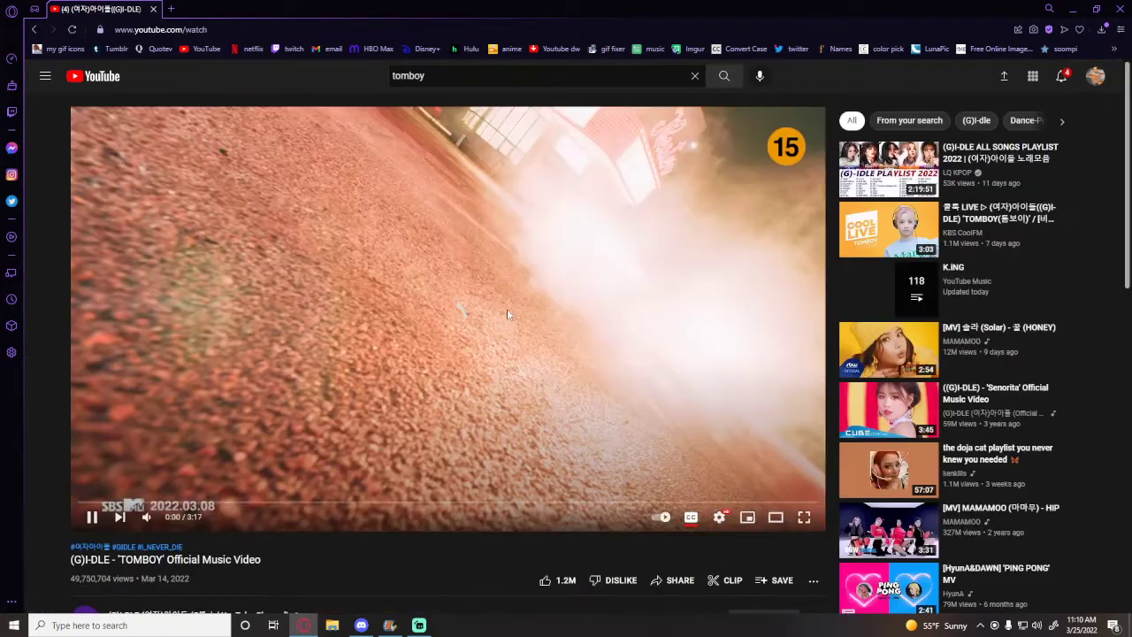
pyautogui.click(507, 308)
pyautogui.hotkey('ctrl', 'l')
pyautogui.hotkey('ctrl', 'c')
pyautogui.rightClick(381, 29)
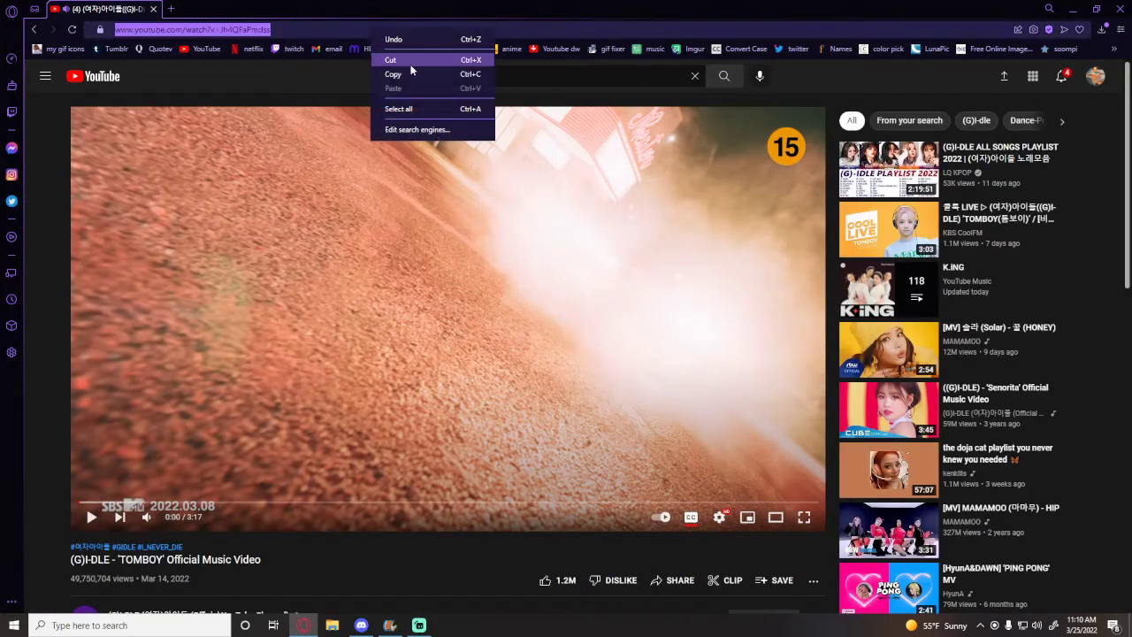
pyautogui.click(400, 70)
# Step: Open the bookmarked YT1s.com YouTube downloader and convert the copied video link there
pyautogui.click(559, 49)
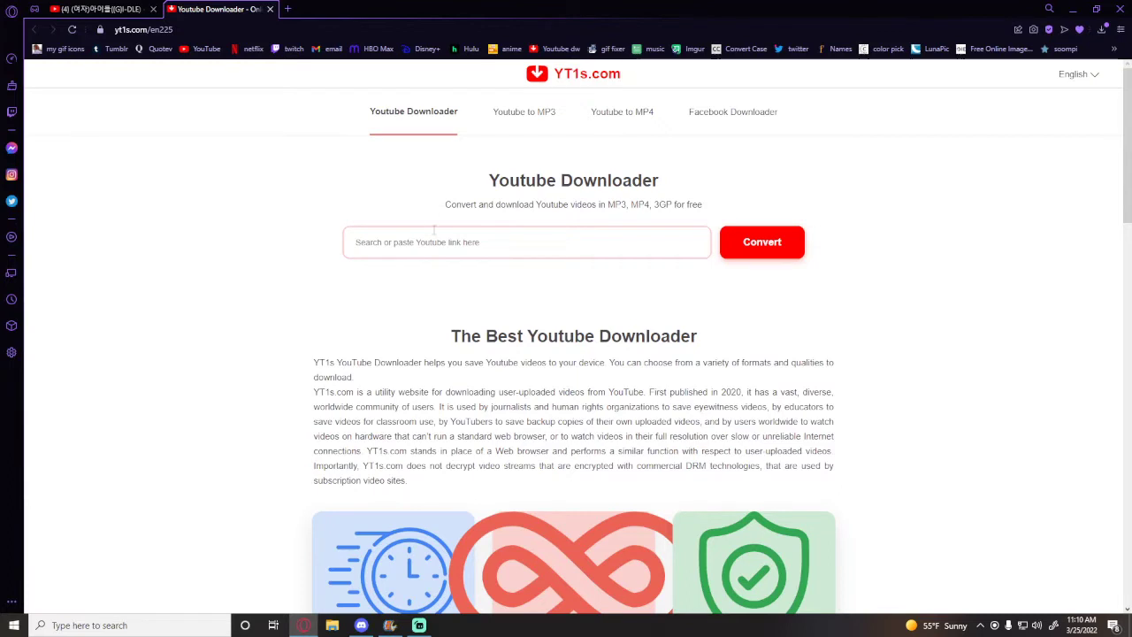
pyautogui.click(433, 231)
pyautogui.rightClick(434, 239)
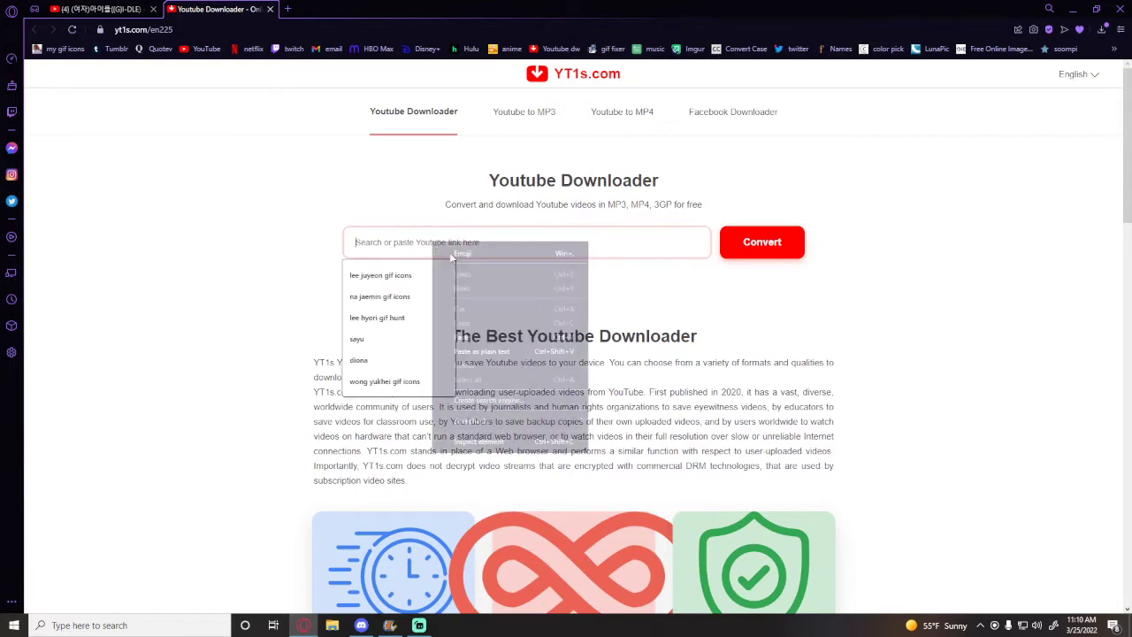
pyautogui.click(483, 352)
pyautogui.click(765, 262)
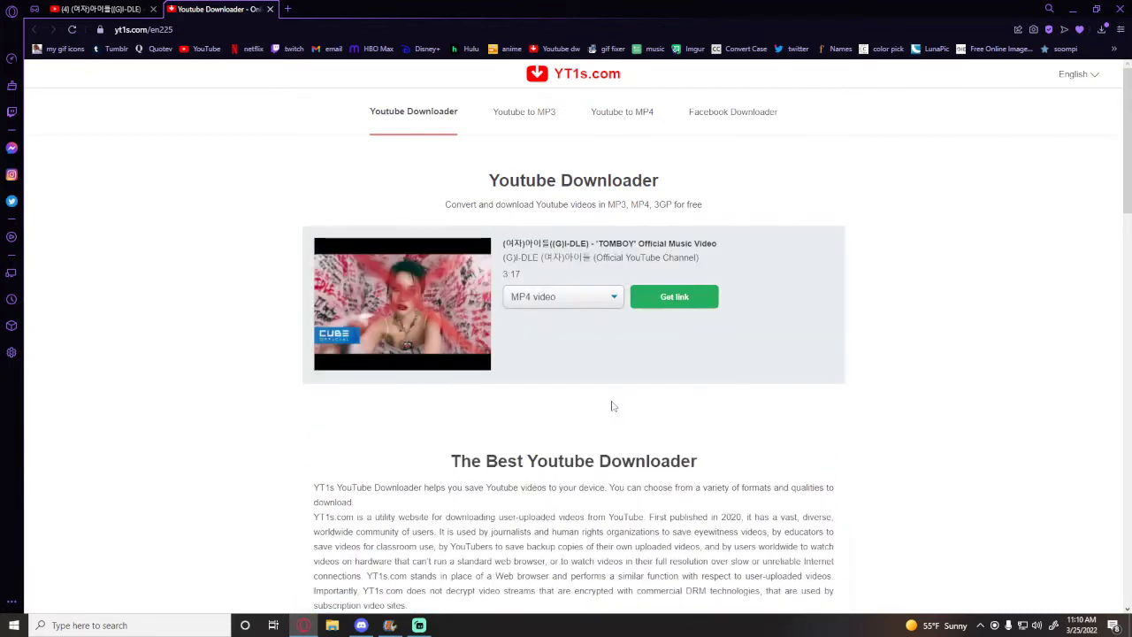
# Step: Choose the 1080p MP4 quality for the TOMBOY video and download the file
pyautogui.click(612, 301)
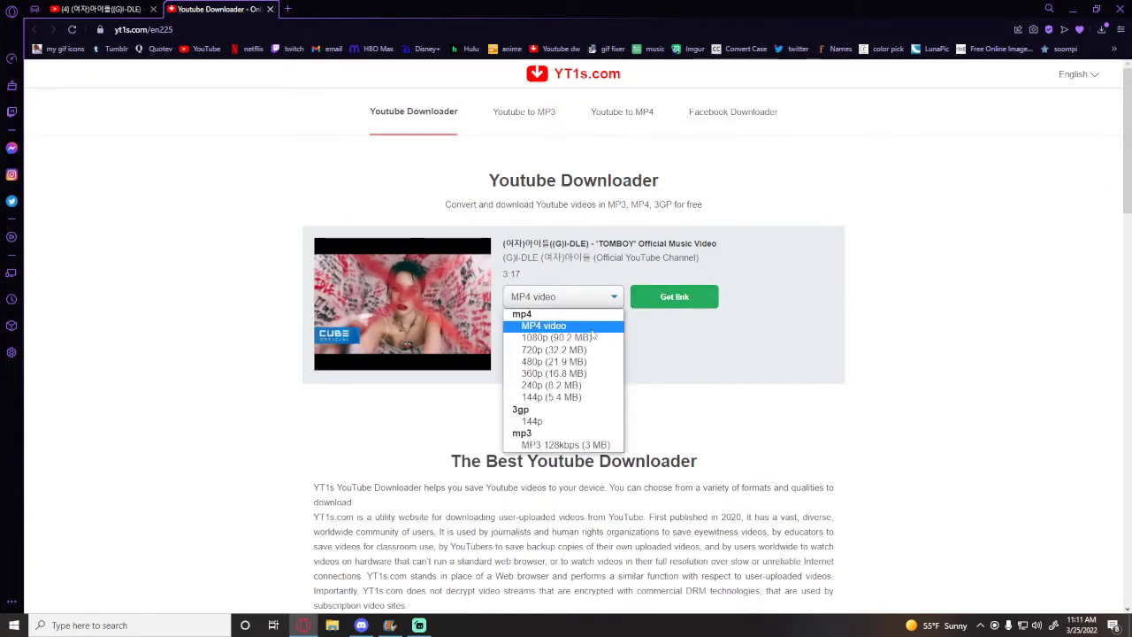
pyautogui.click(550, 340)
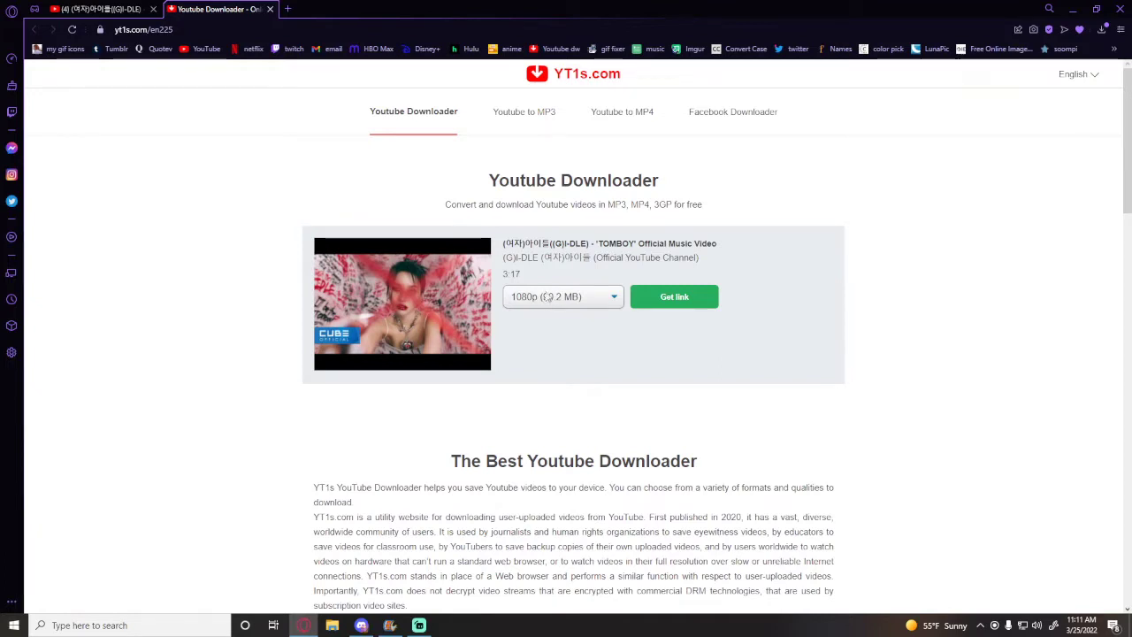
pyautogui.click(642, 299)
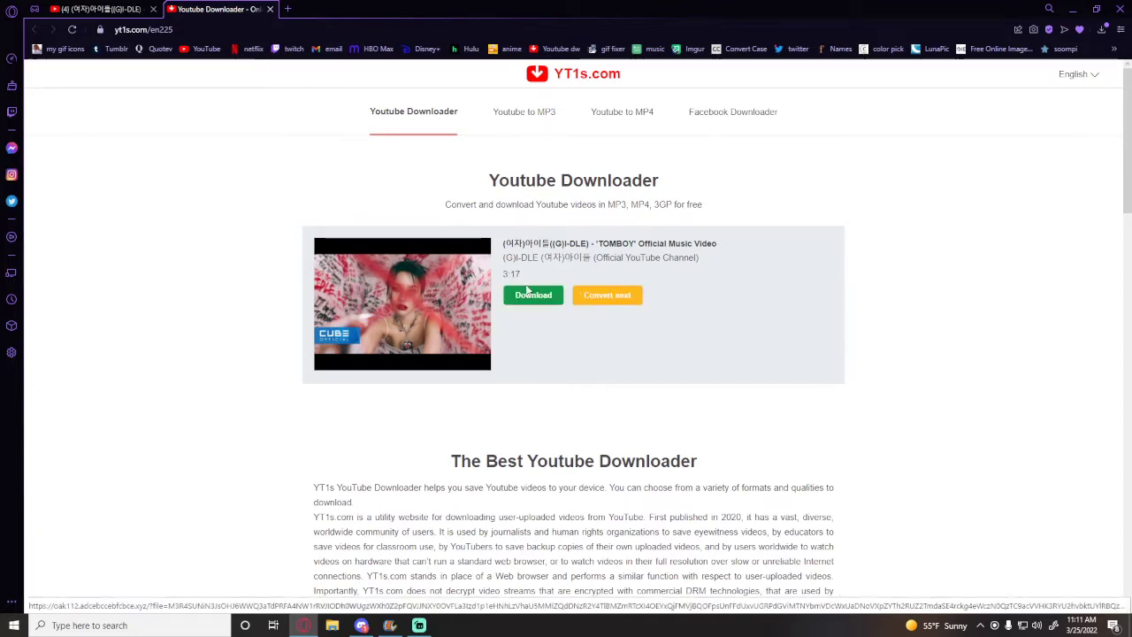
pyautogui.click(533, 296)
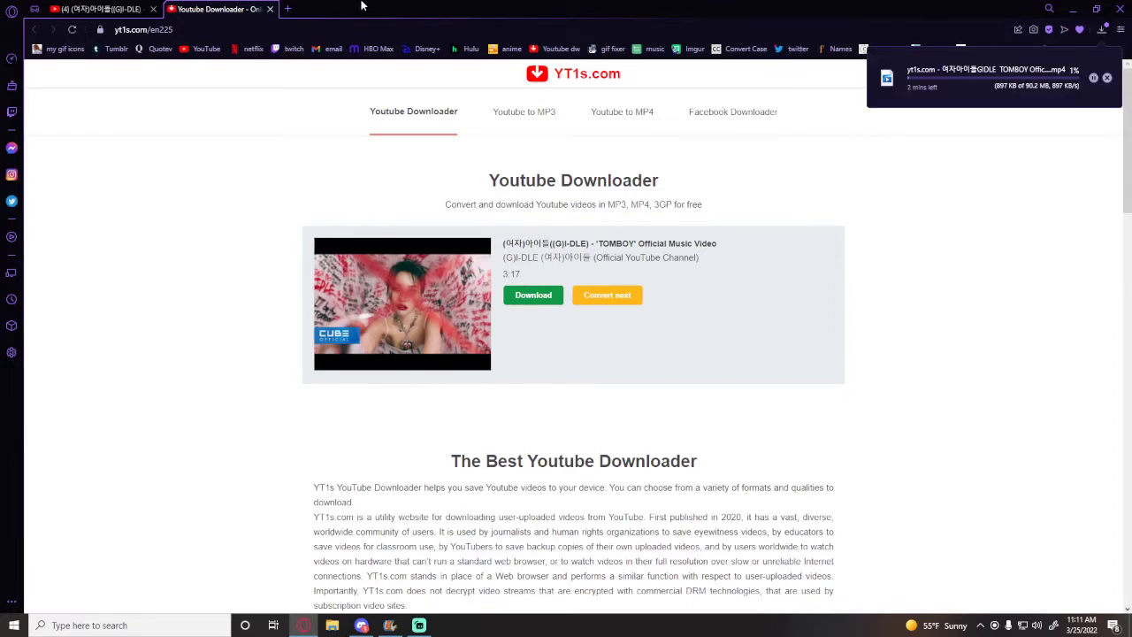
# Step: Close the downloader and video pages and exit the browser despite the unfinished download
pyautogui.click(270, 9)
pyautogui.click(153, 9)
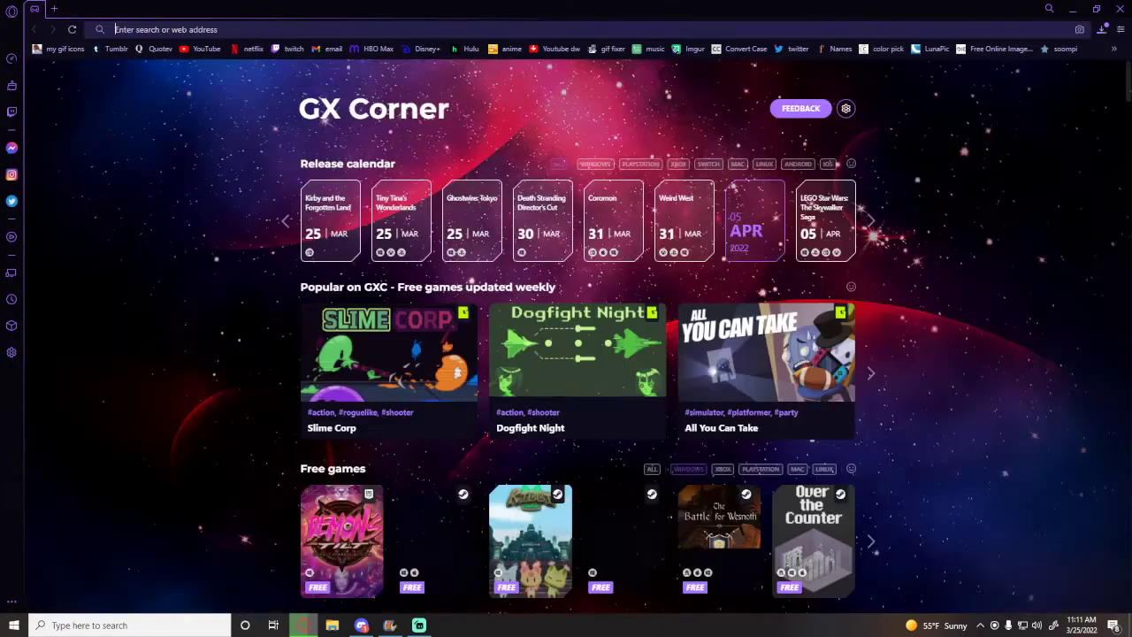
pyautogui.click(1120, 9)
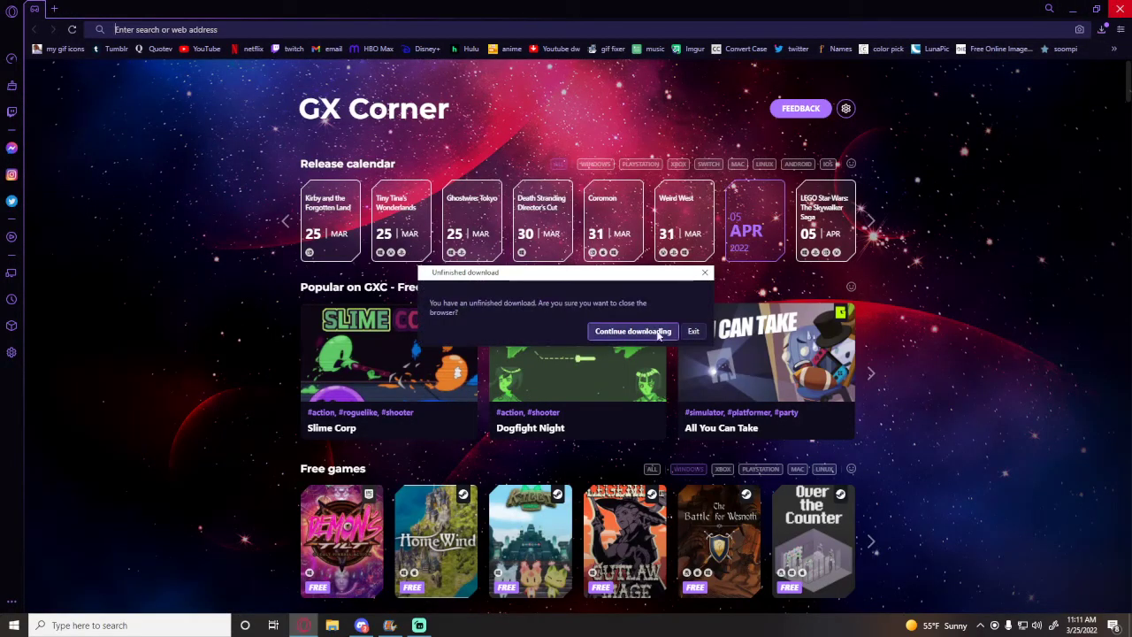
pyautogui.click(694, 333)
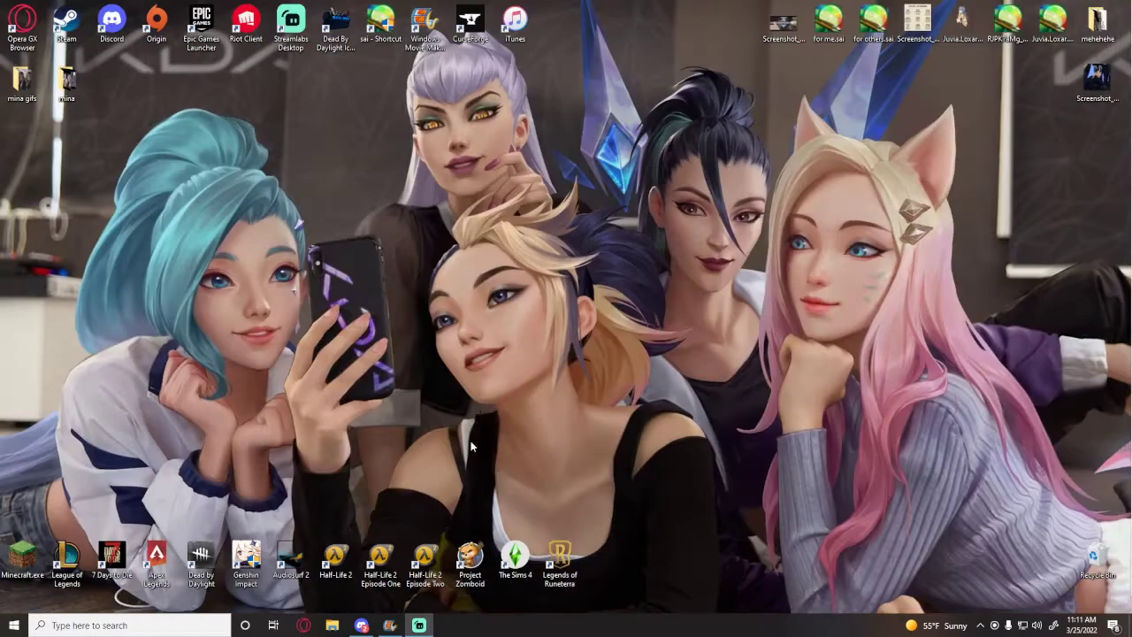
# Step: Switch to Movie Maker and add the TOMBOY music video from the Downloads folder to the project
pyautogui.click(392, 627)
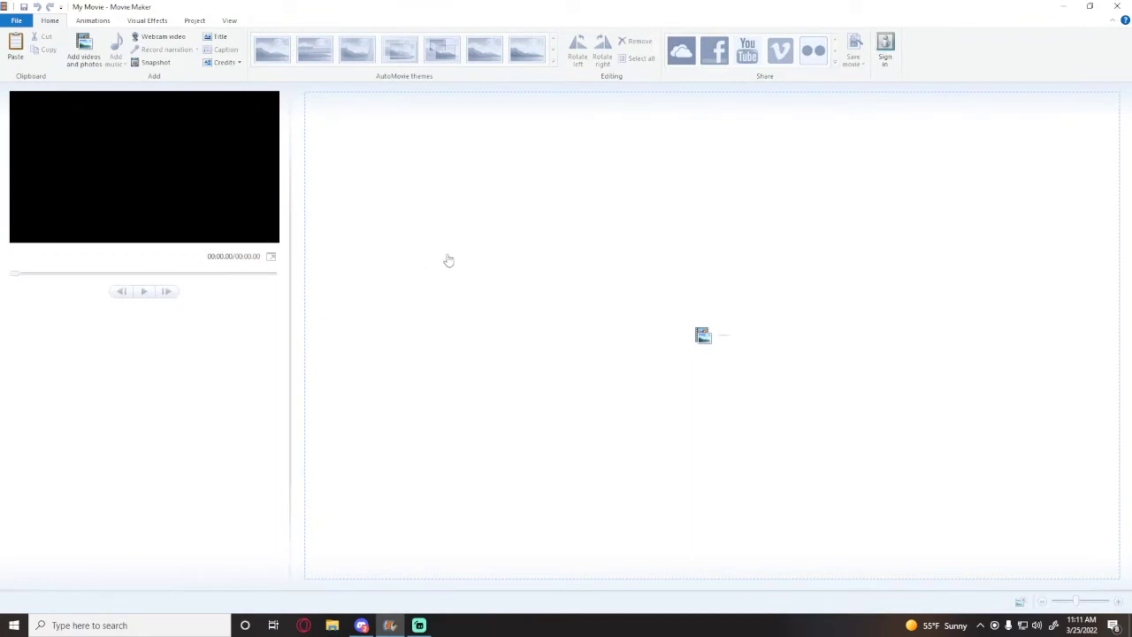
pyautogui.click(345, 625)
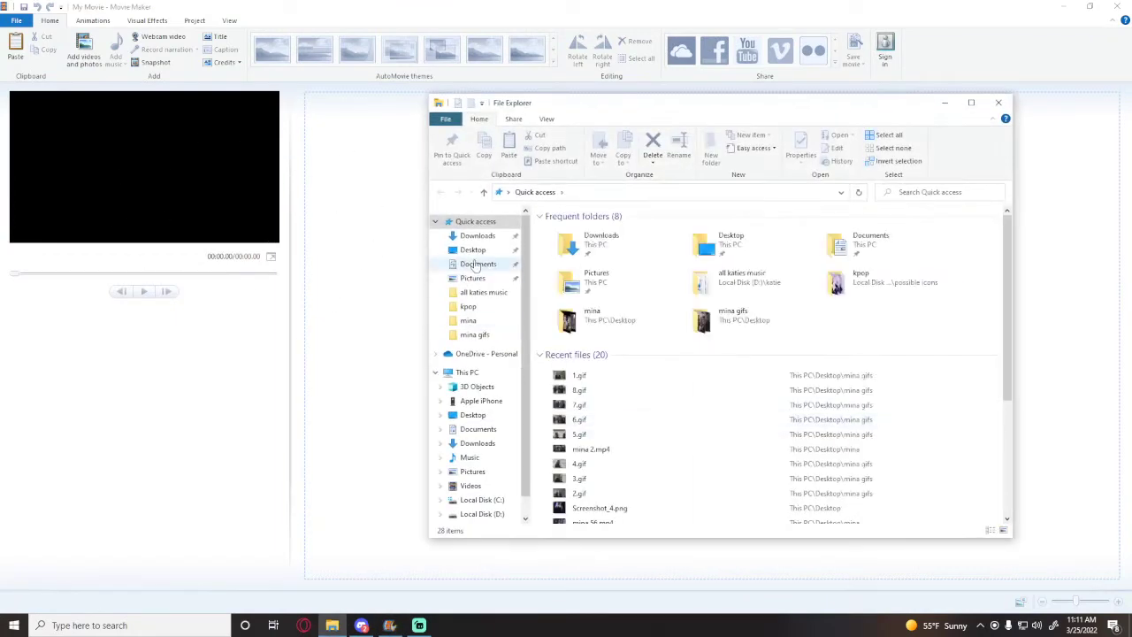
pyautogui.click(472, 250)
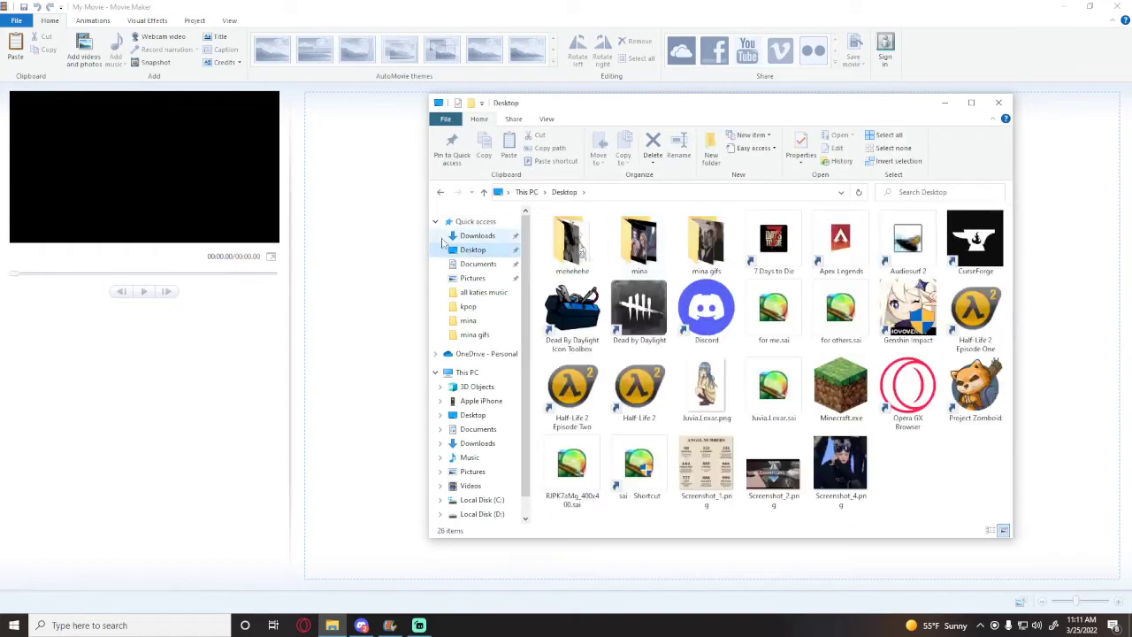
pyautogui.click(478, 236)
pyautogui.hotkey('ctrl', 'a')
pyautogui.moveTo(572, 266); pyautogui.dragTo(359, 208)
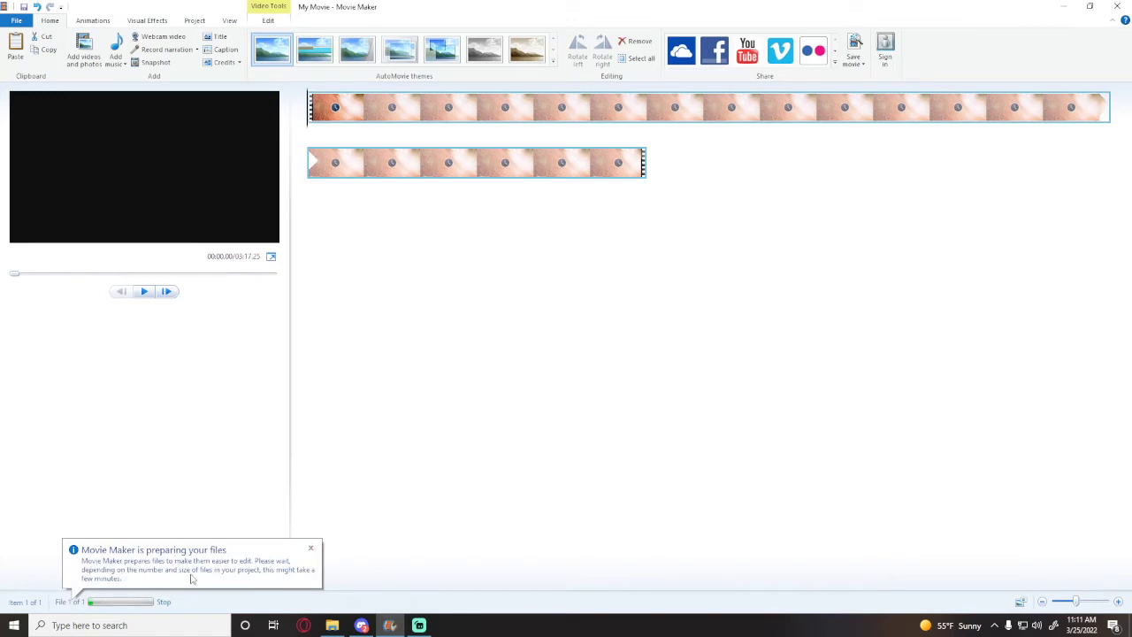
pyautogui.click(311, 548)
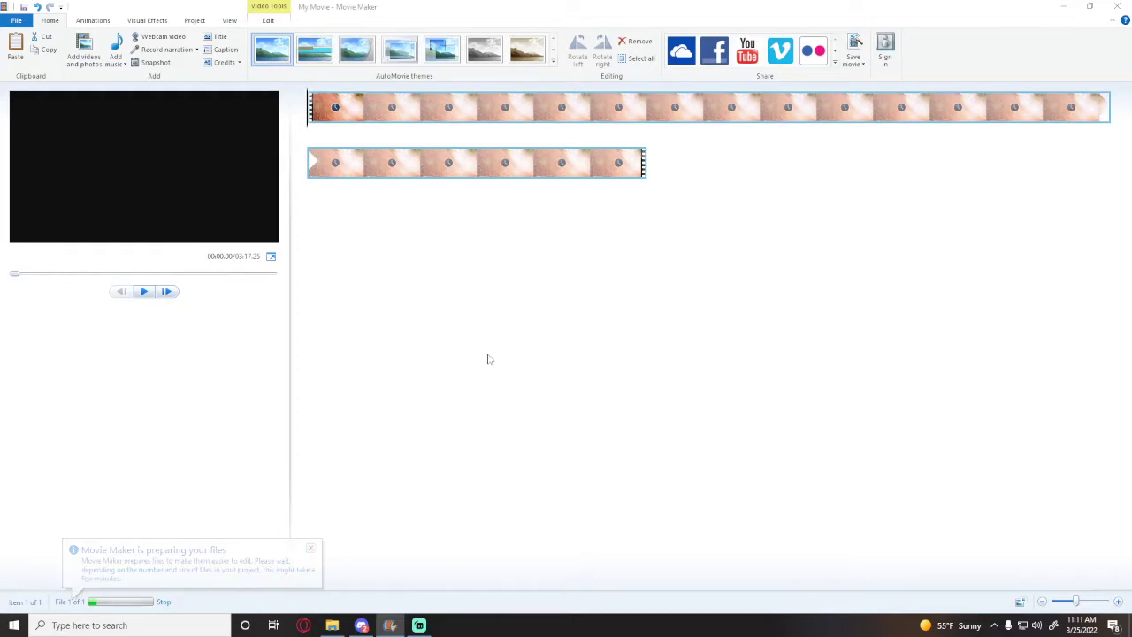
# Step: Delete the duplicate TOMBOY video, the copy marked (1), from the Downloads folder and return to Movie Maker
pyautogui.click(332, 625)
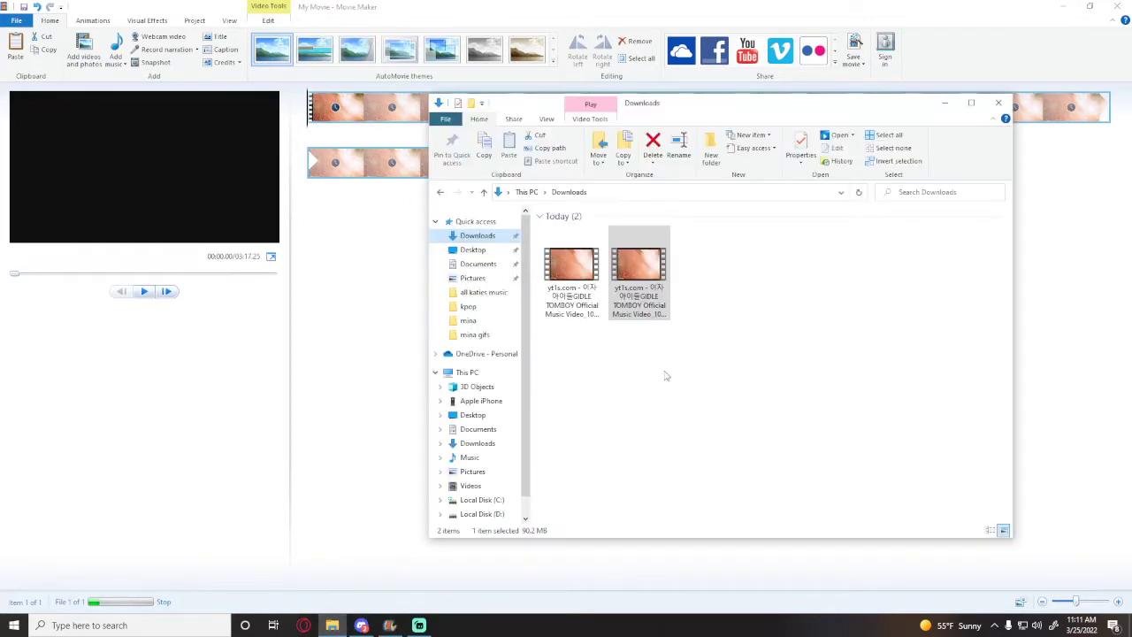
pyautogui.click(570, 301)
pyautogui.rightClick(568, 296)
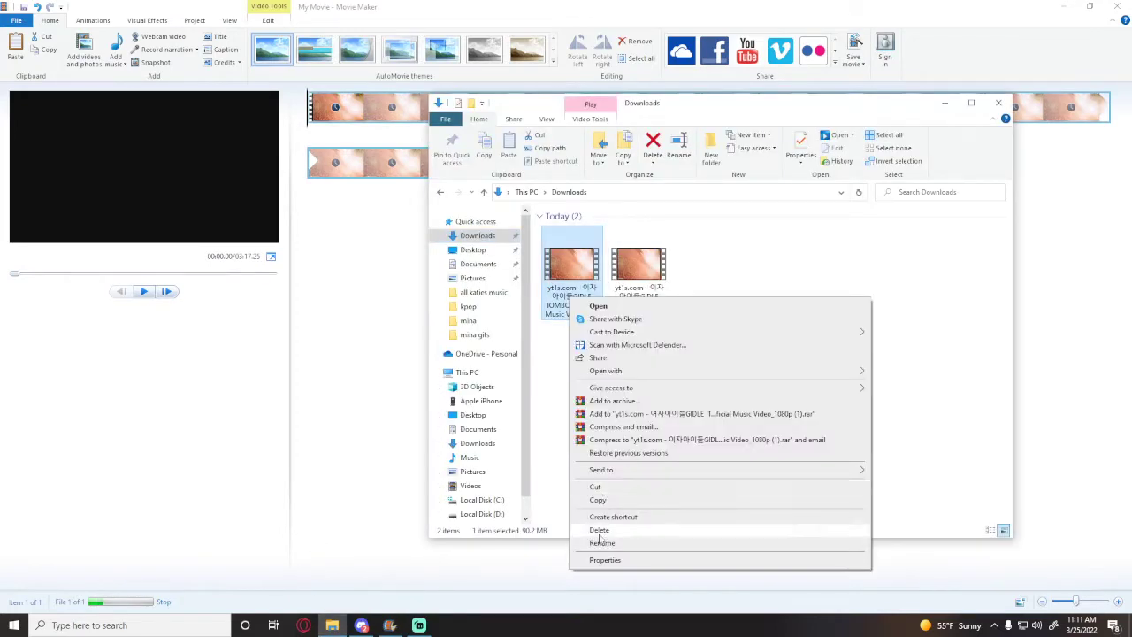
pyautogui.click(602, 537)
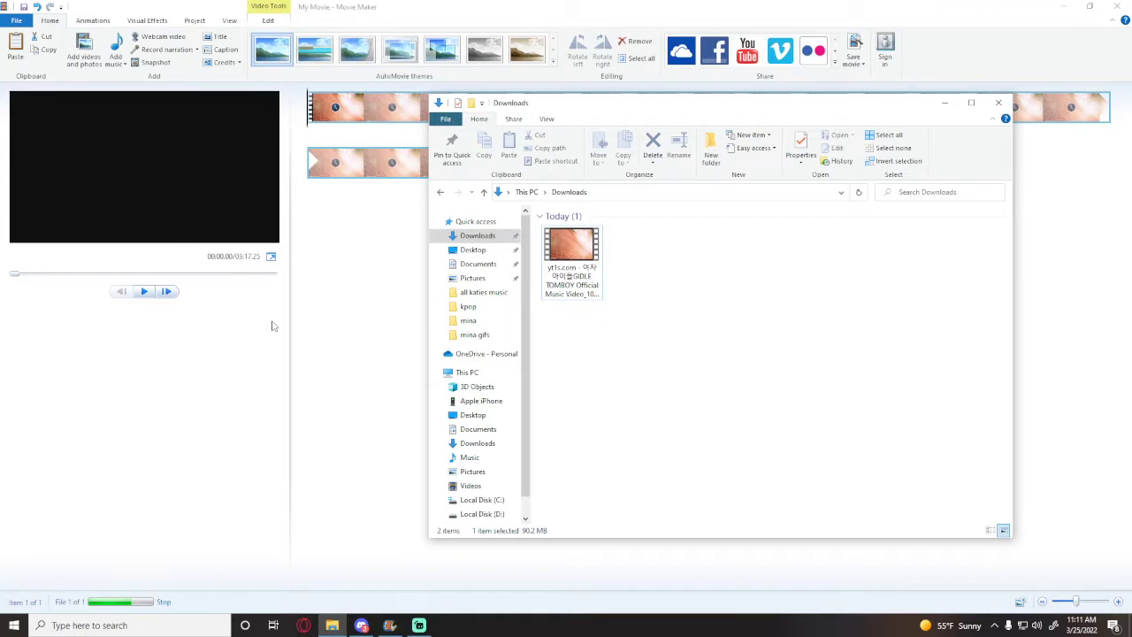
pyautogui.click(128, 610)
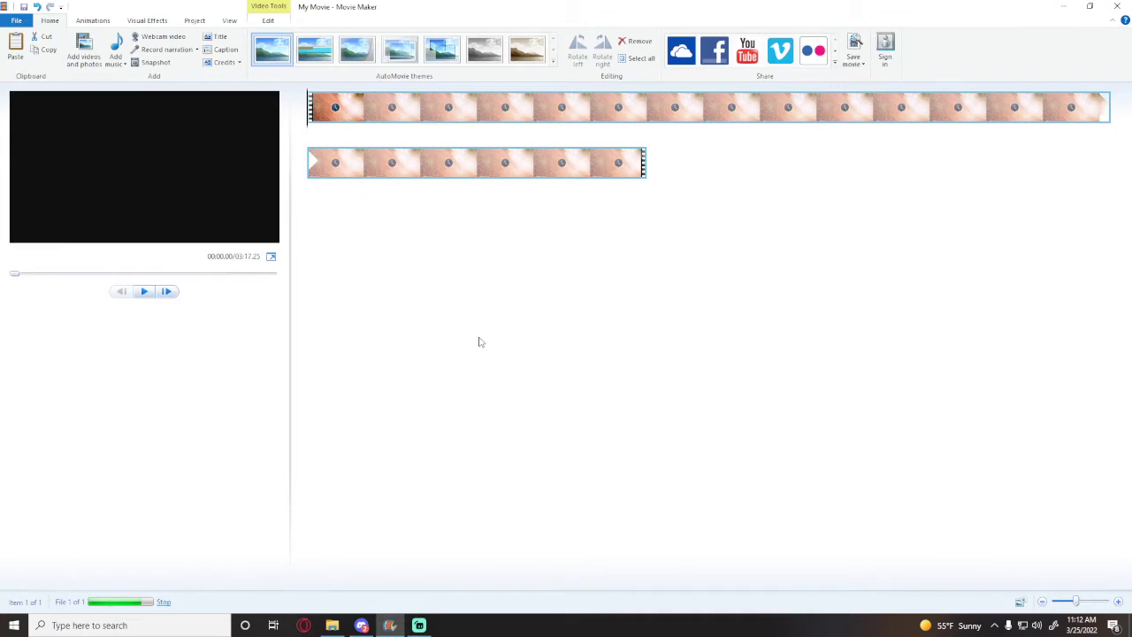
# Step: Delete mina 2.mp4 from the mina folder on the Desktop and return to Movie Maker
pyautogui.click(332, 626)
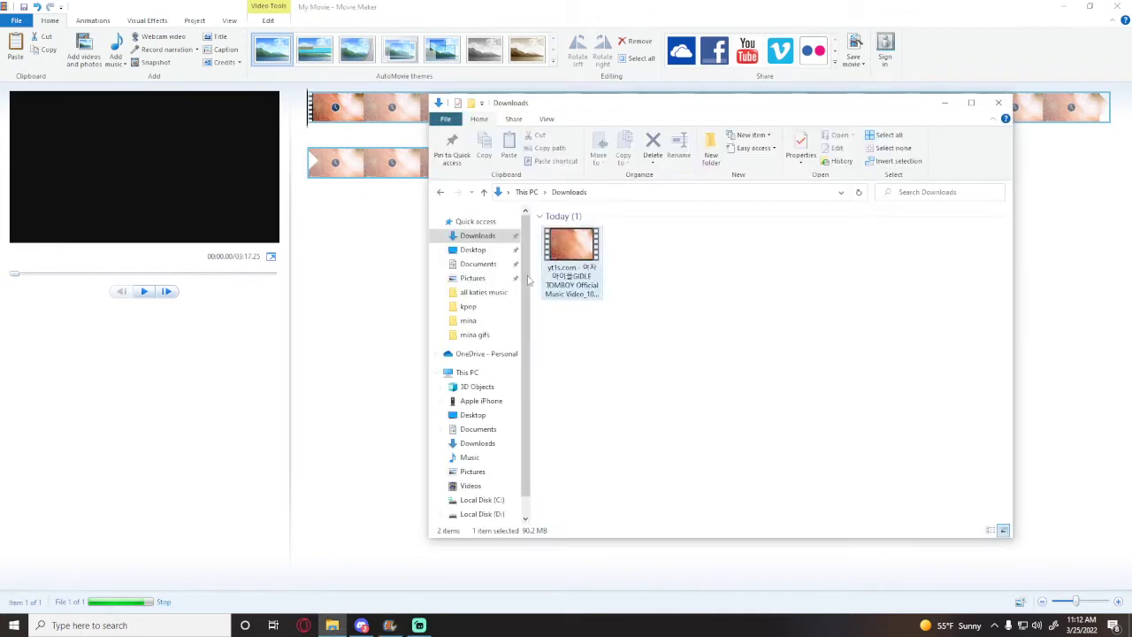
pyautogui.click(478, 252)
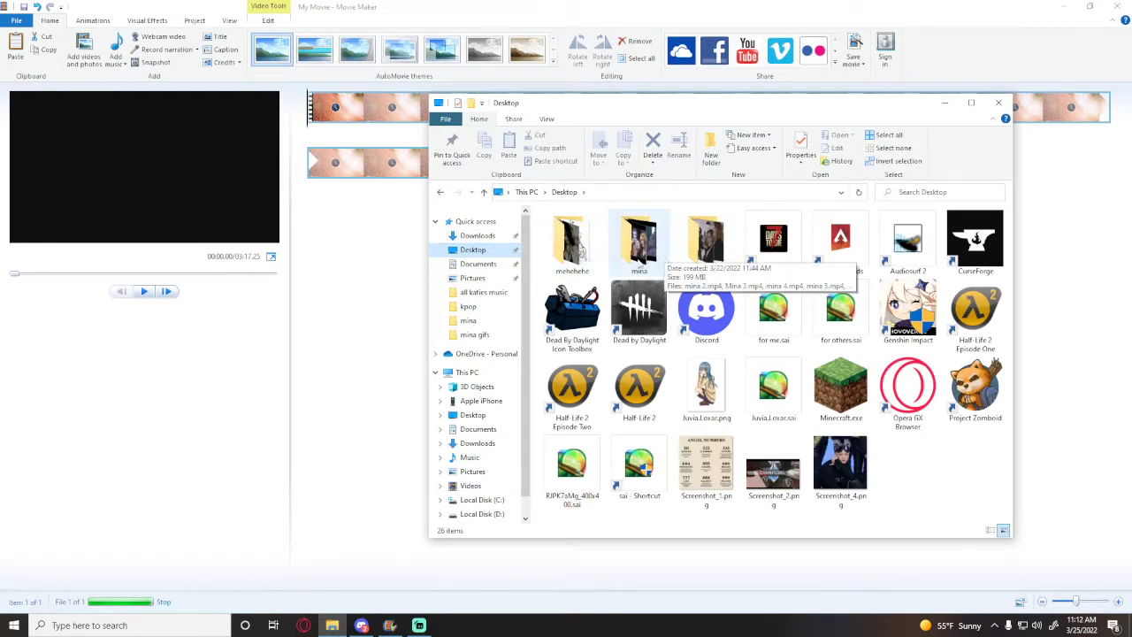
pyautogui.doubleClick(619, 226)
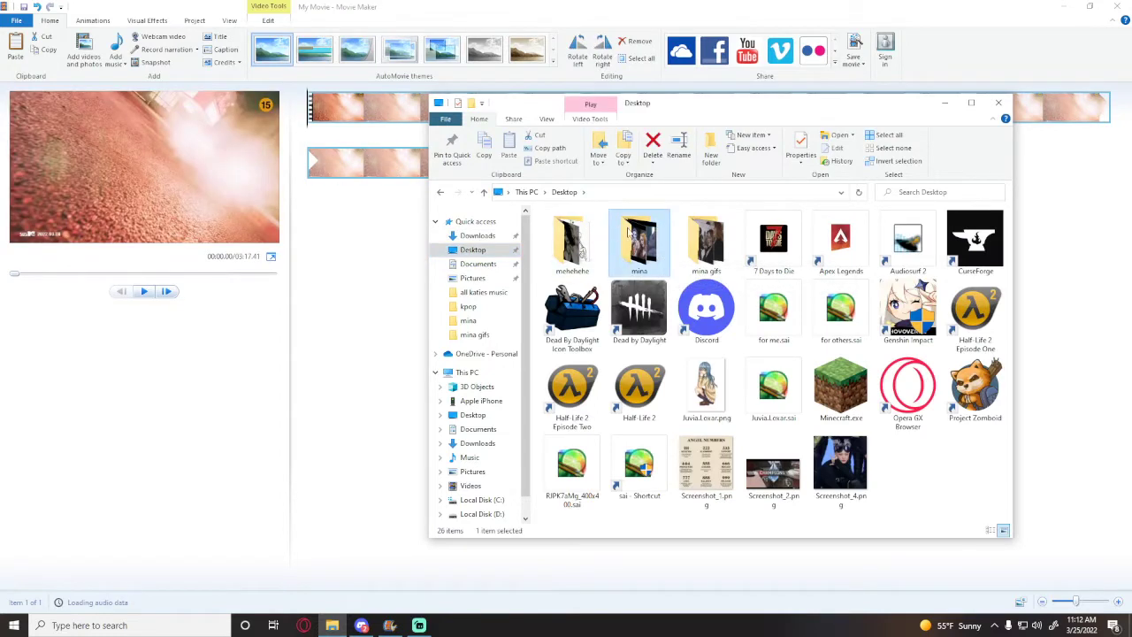
pyautogui.click(556, 250)
pyautogui.rightClick(556, 249)
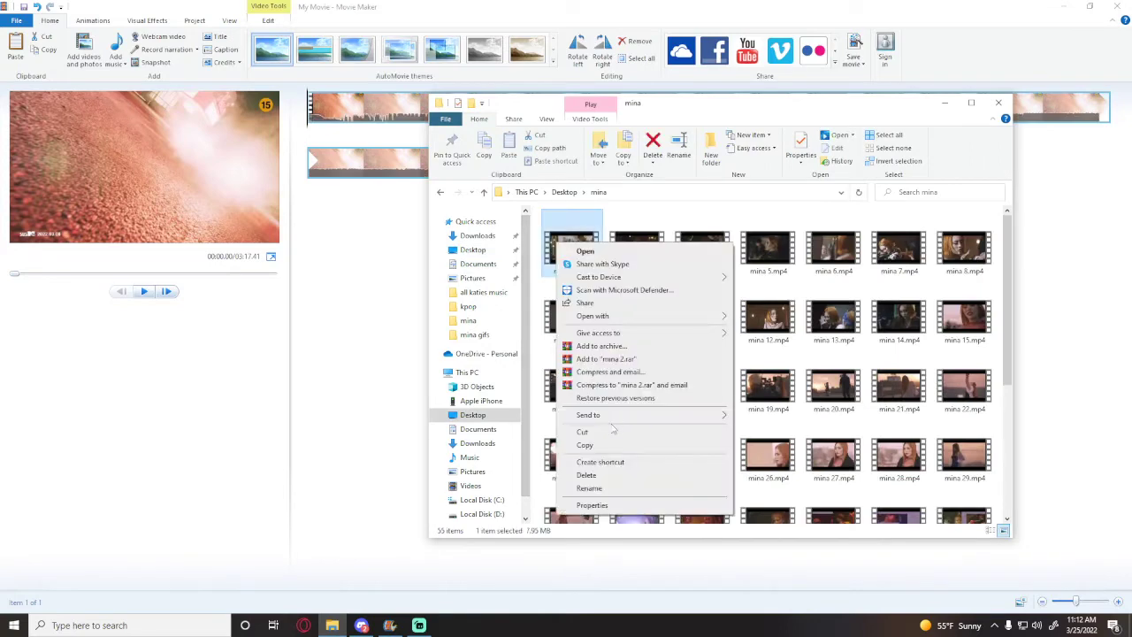
pyautogui.click(612, 487)
pyautogui.scroll(-3, 747, 447)
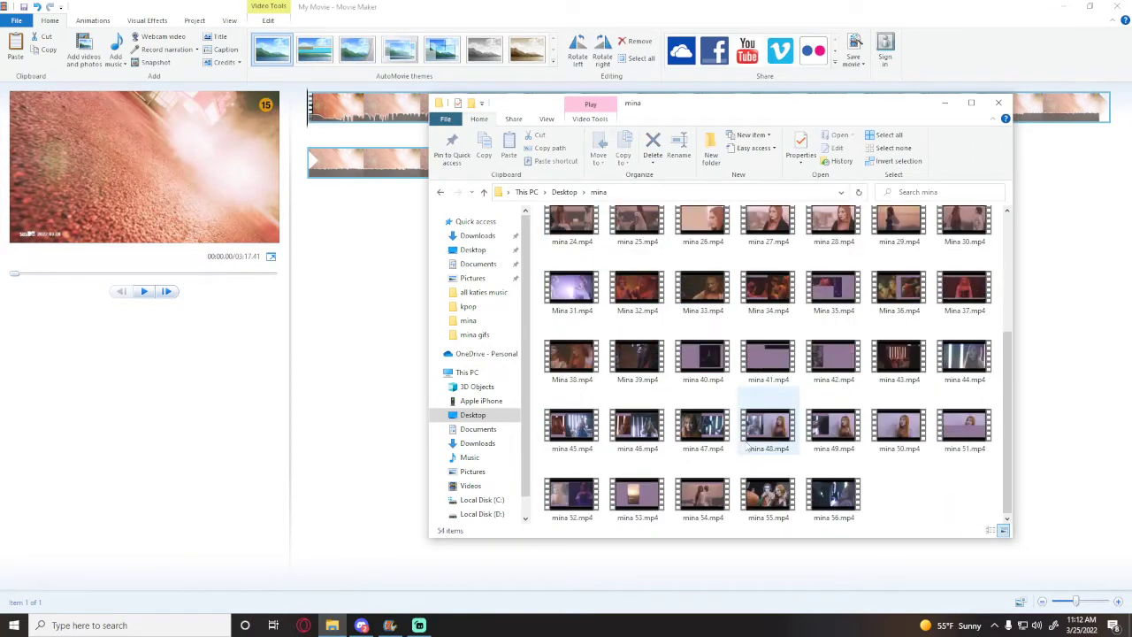
pyautogui.click(384, 278)
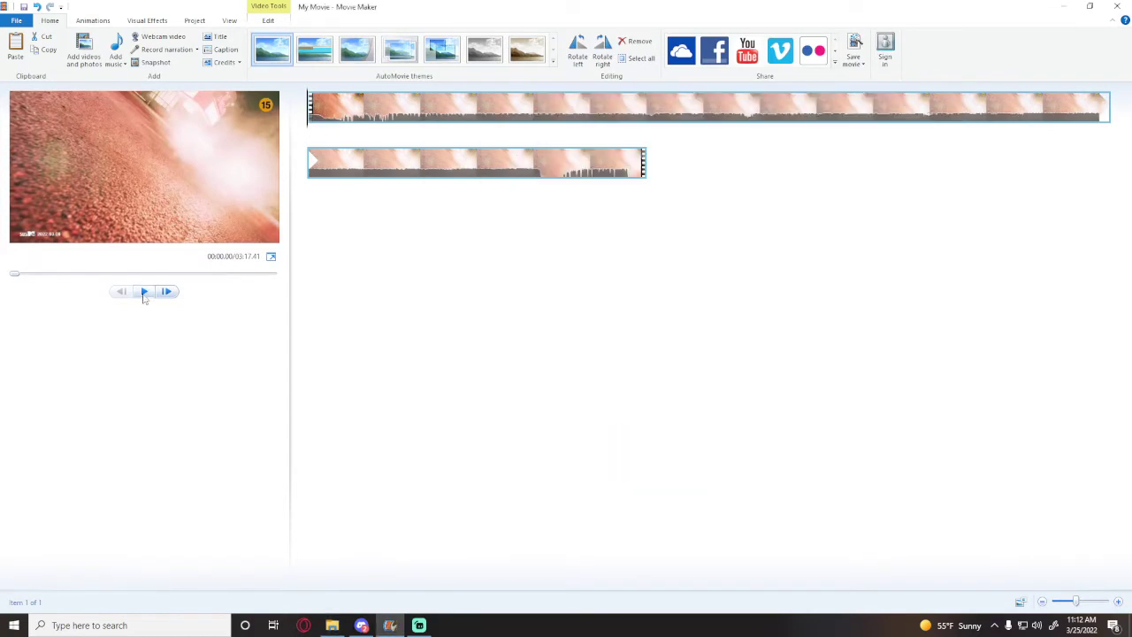
# Step: Lower the music video clip's volume to near its minimum
pyautogui.click(268, 19)
pyautogui.click(15, 51)
pyautogui.moveTo(41, 83); pyautogui.dragTo(9, 80)
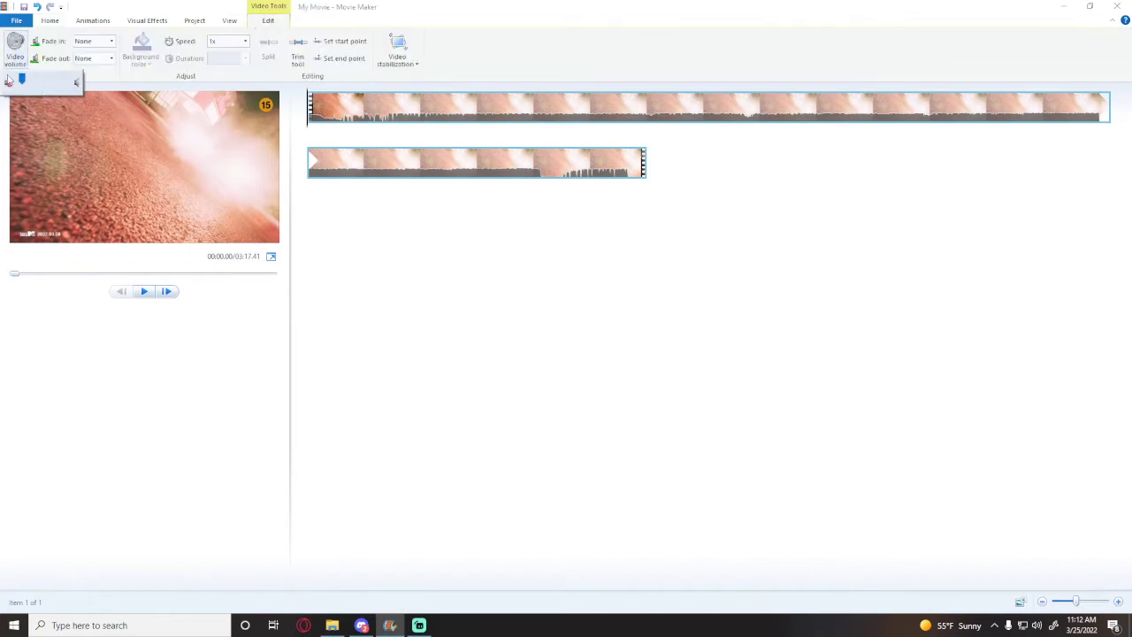
# Step: Split the music video at about 6.2 seconds, where the red car door opens, and remove the opening part
pyautogui.click(144, 291)
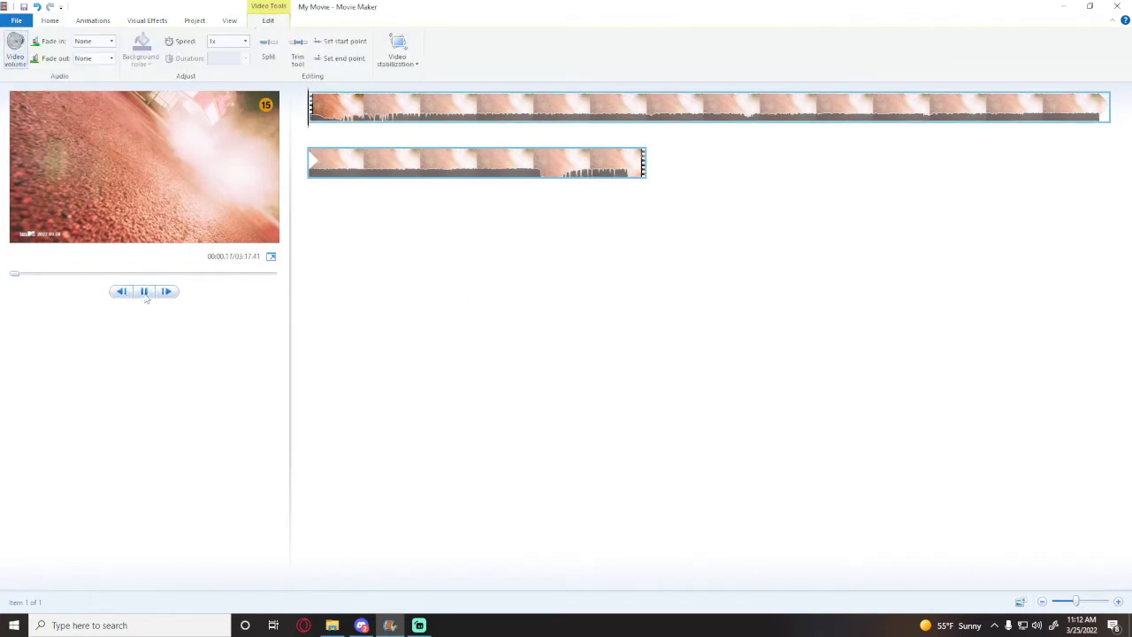
pyautogui.click(349, 127)
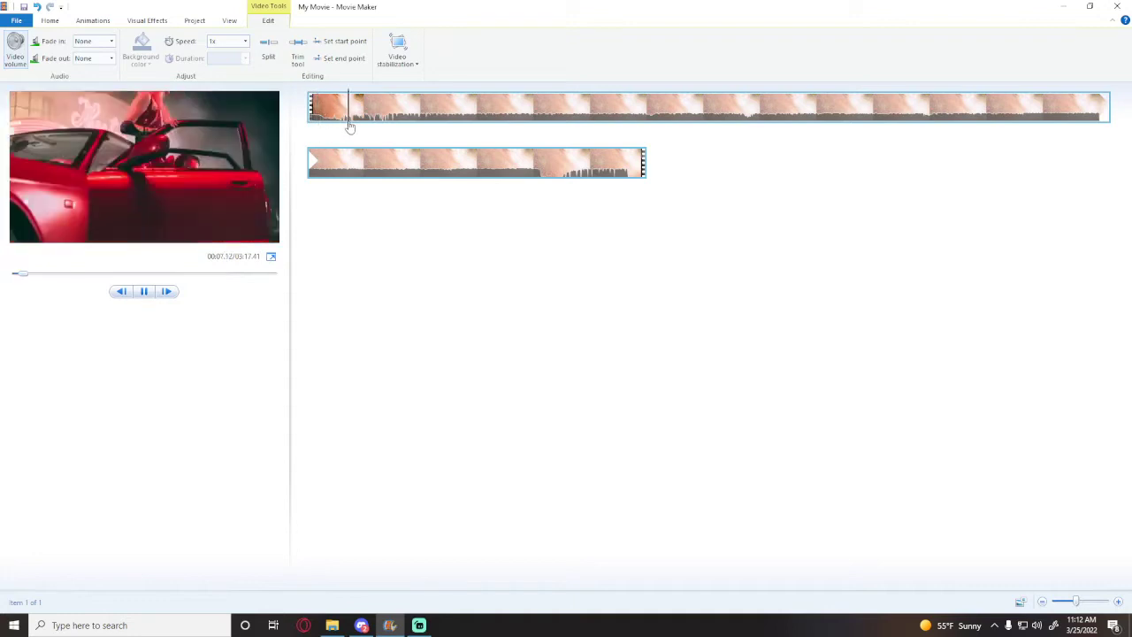
pyautogui.click(144, 291)
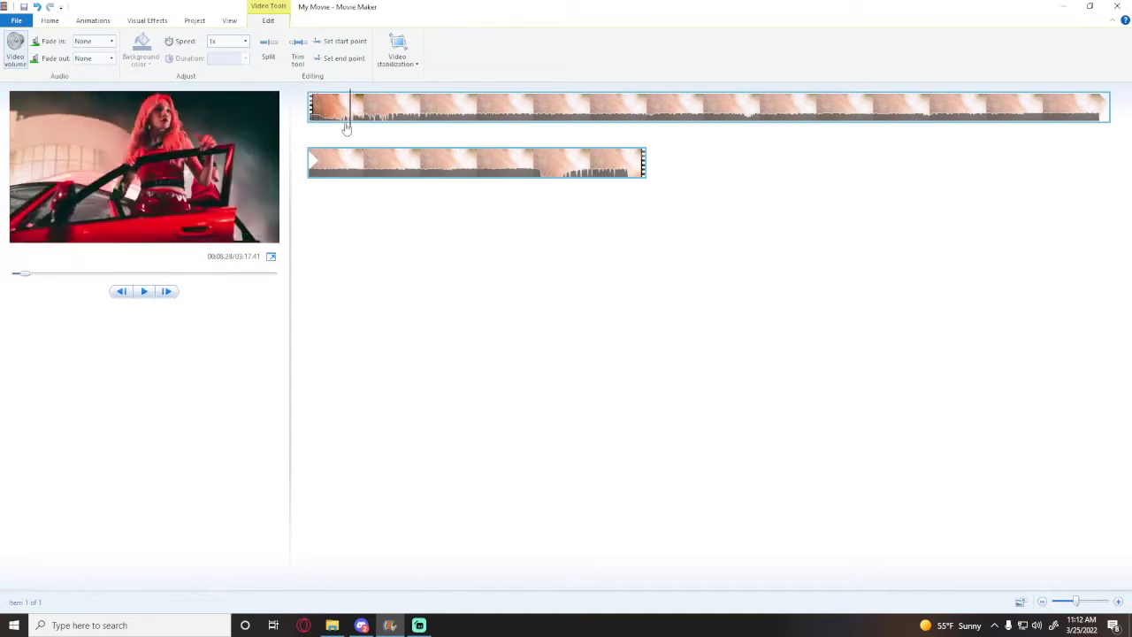
pyautogui.click(345, 125)
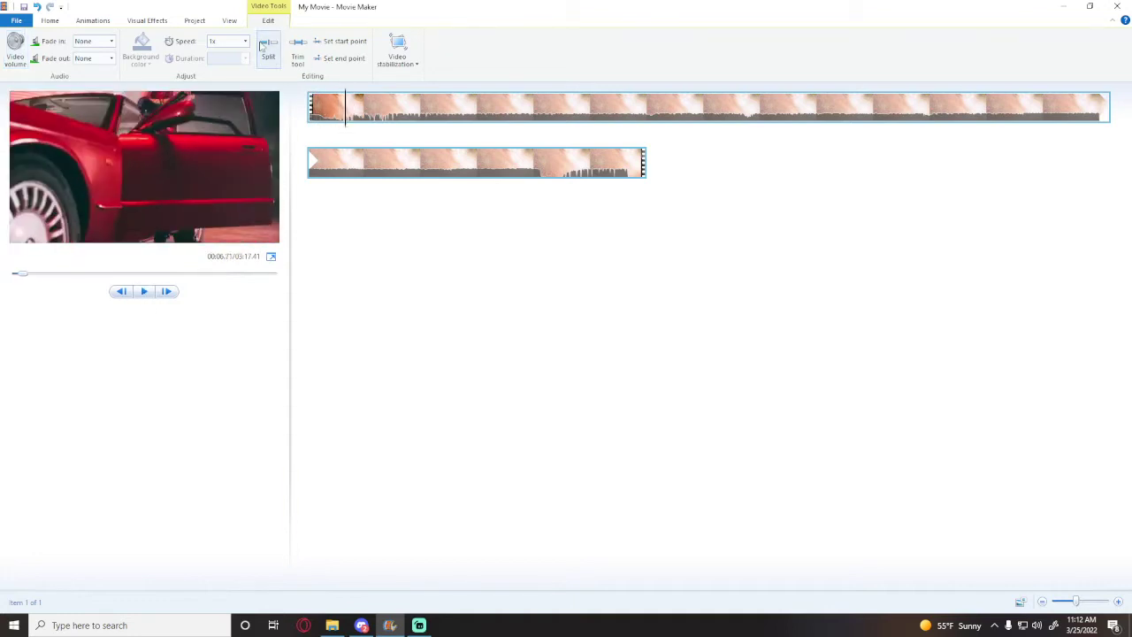
pyautogui.click(263, 47)
pyautogui.rightClick(358, 98)
pyautogui.click(382, 144)
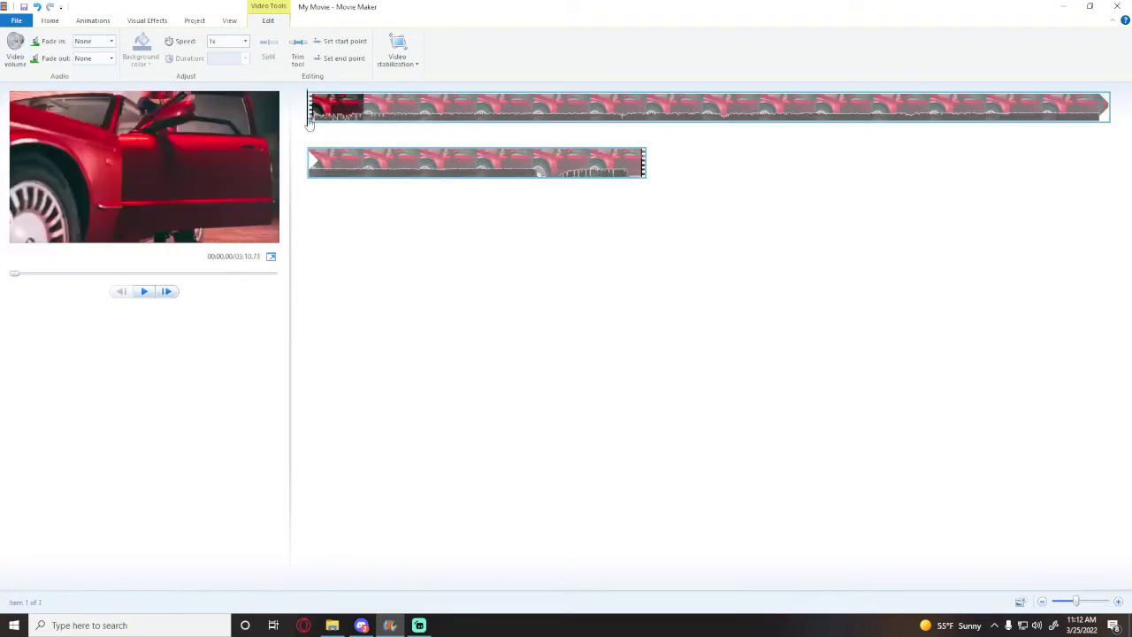
# Step: Split the video at about 3.6 seconds, where the performer's back faces the camera, and remove everything after it
pyautogui.click(144, 291)
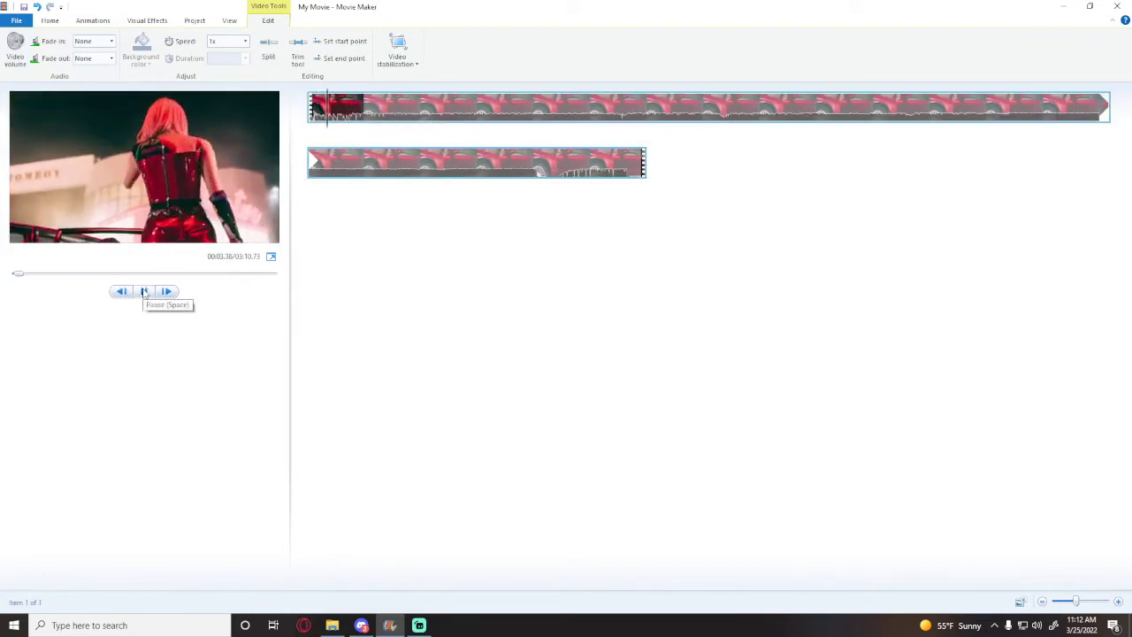
pyautogui.click(144, 291)
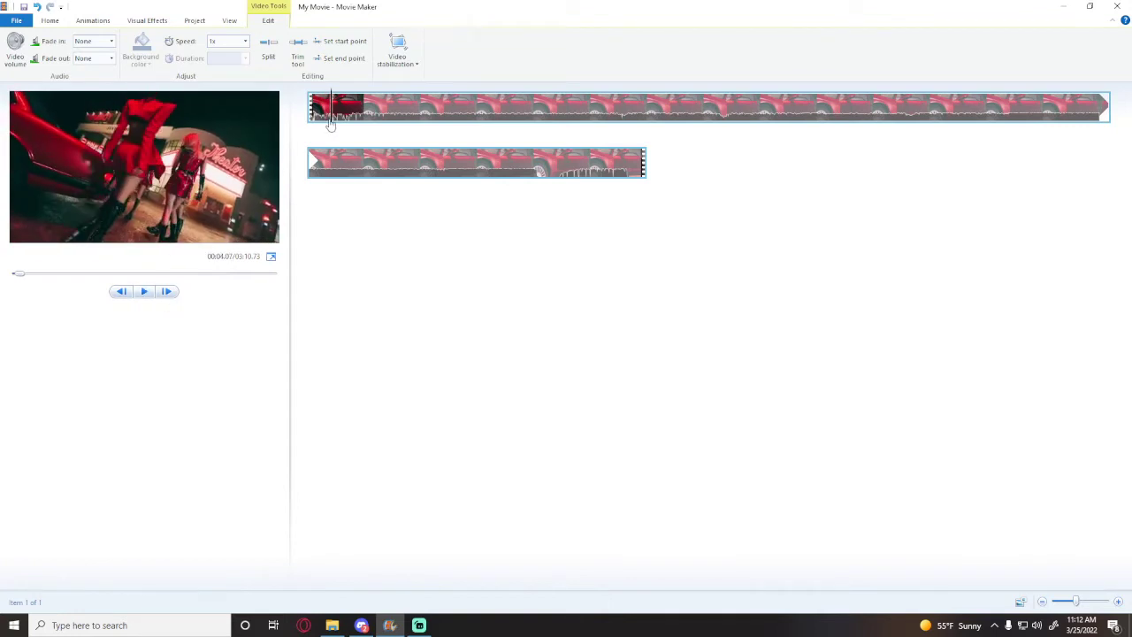
pyautogui.click(328, 122)
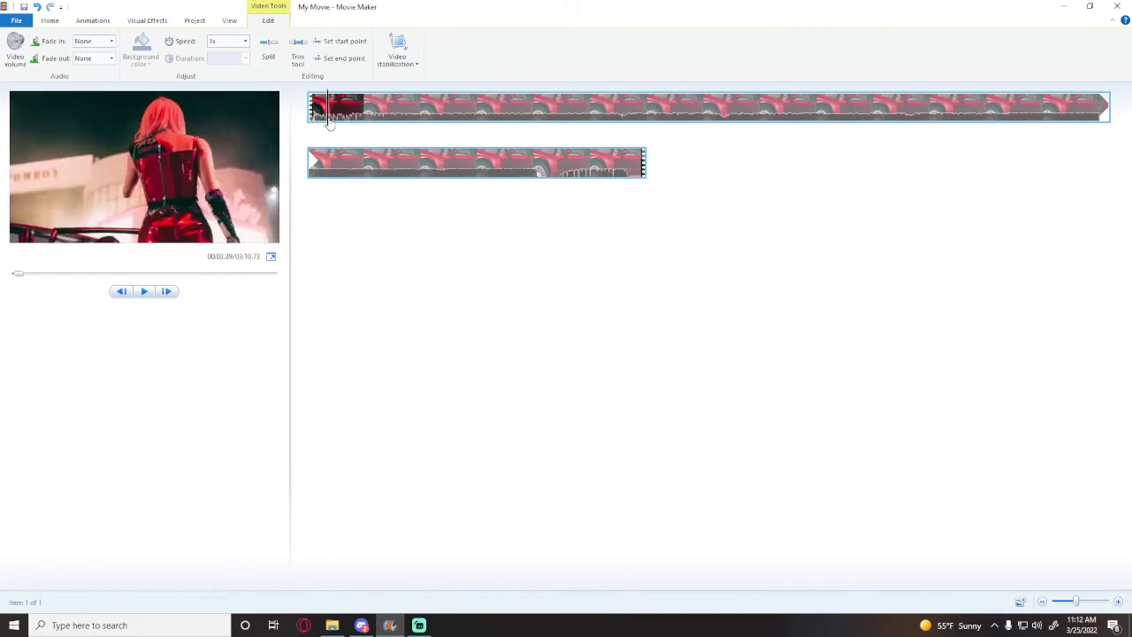
pyautogui.click(268, 56)
pyautogui.rightClick(425, 107)
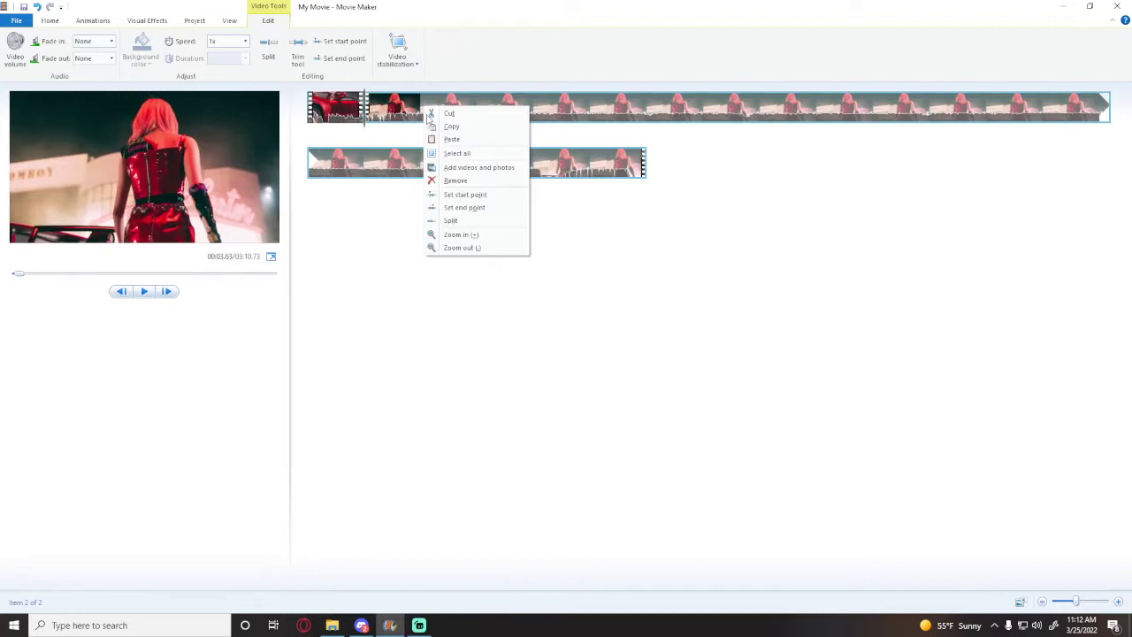
pyautogui.click(456, 181)
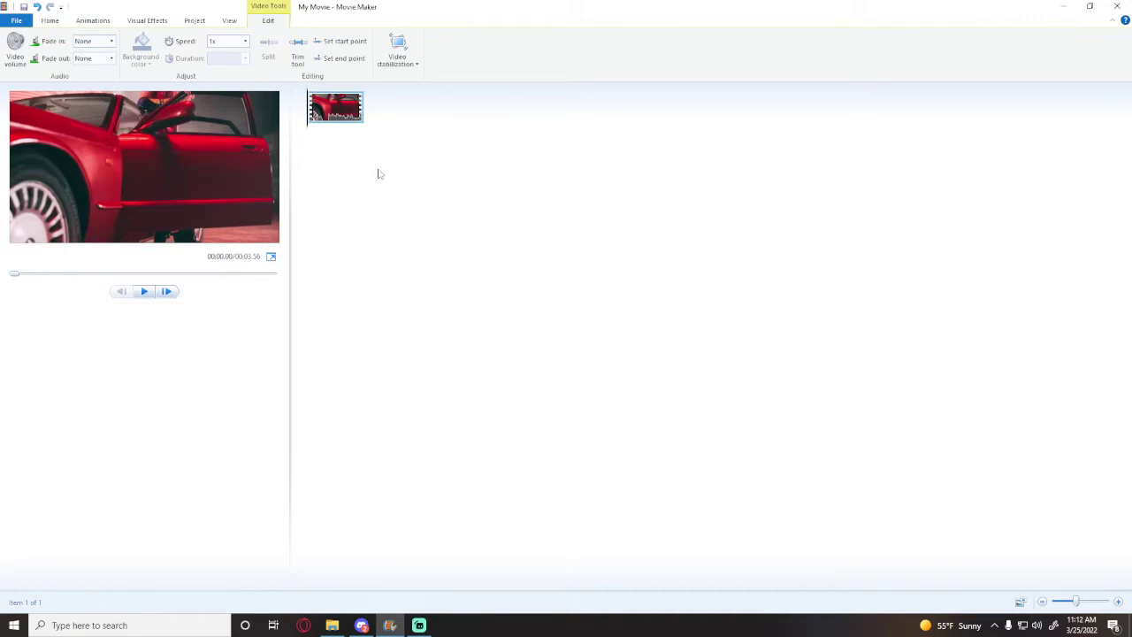
# Step: Export the clip for high-definition display as My Movie.mp4 in the mina folder on the Desktop
pyautogui.click(16, 20)
pyautogui.moveTo(69, 180)
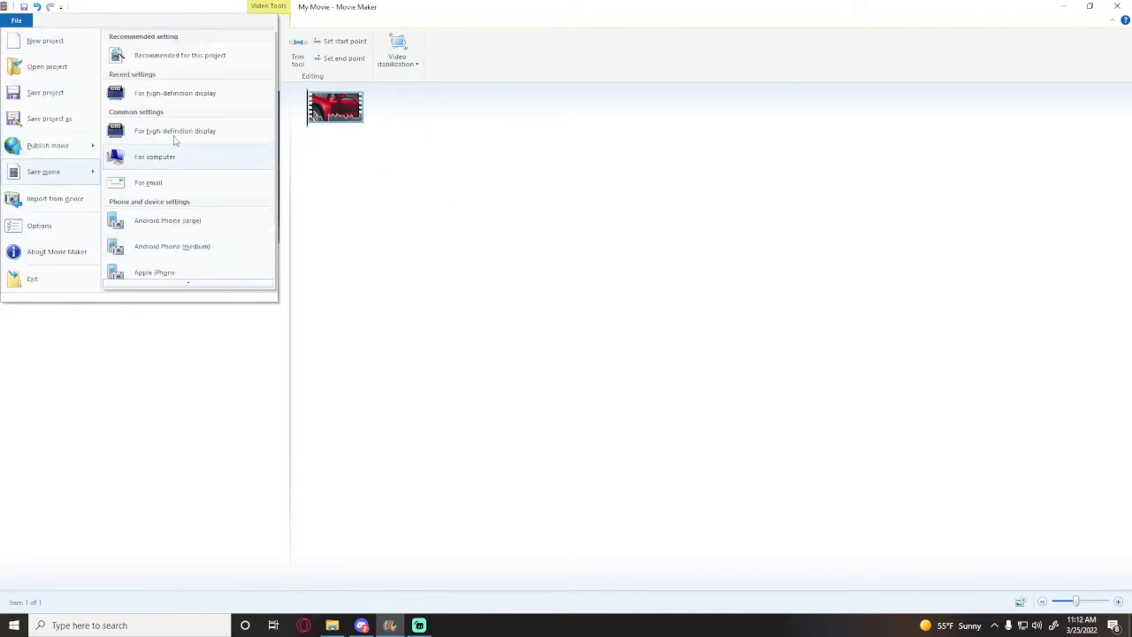
pyautogui.click(168, 129)
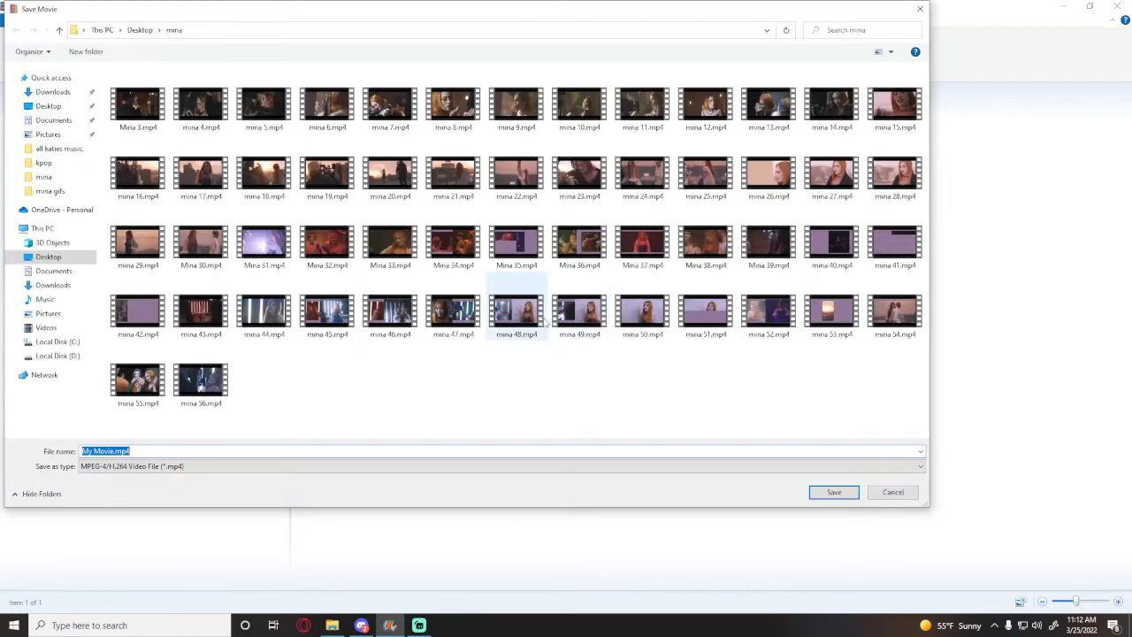
pyautogui.click(834, 493)
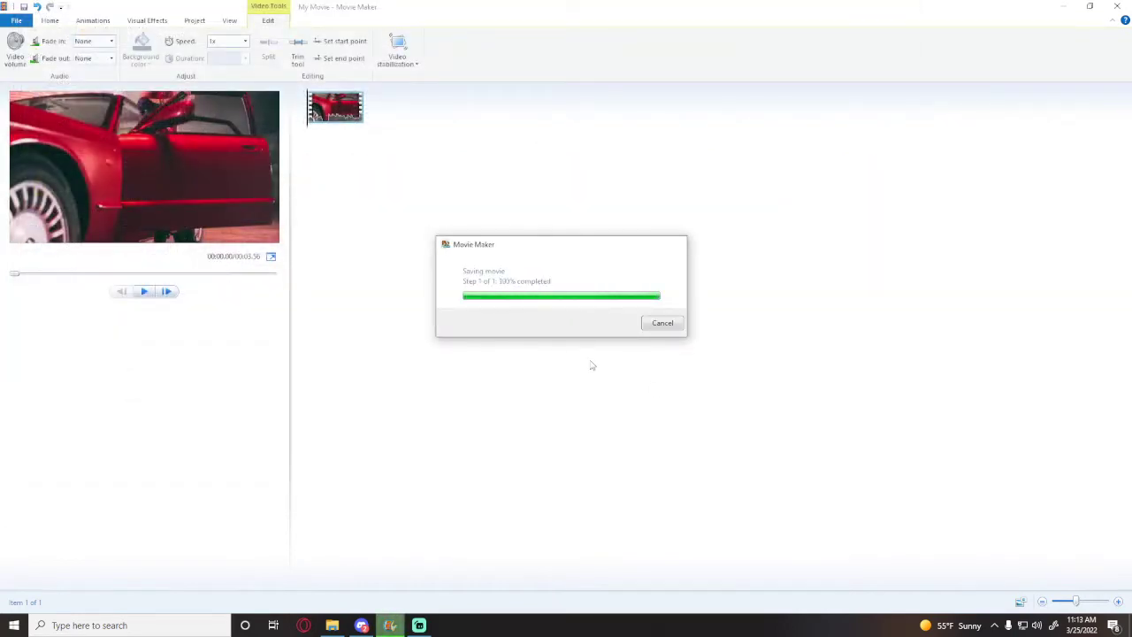
# Step: Restore the removed remainder of the video, remove the exported red car clip, and scrub ahead to the next scene
pyautogui.click(37, 7)
pyautogui.rightClick(332, 104)
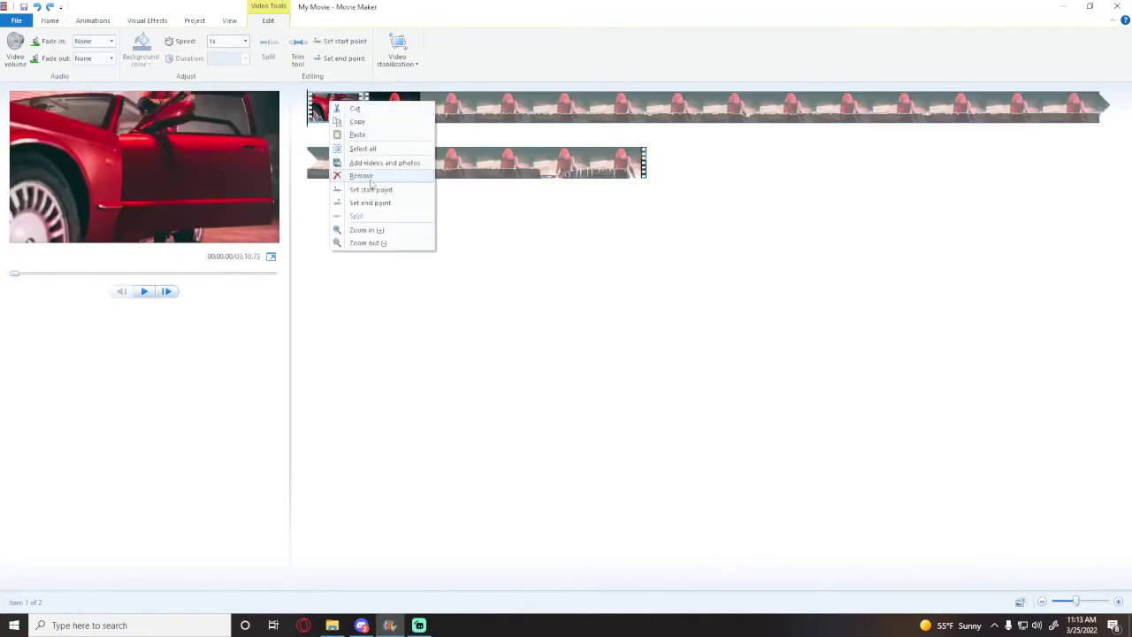
pyautogui.click(363, 176)
pyautogui.moveTo(311, 118); pyautogui.dragTo(356, 128)
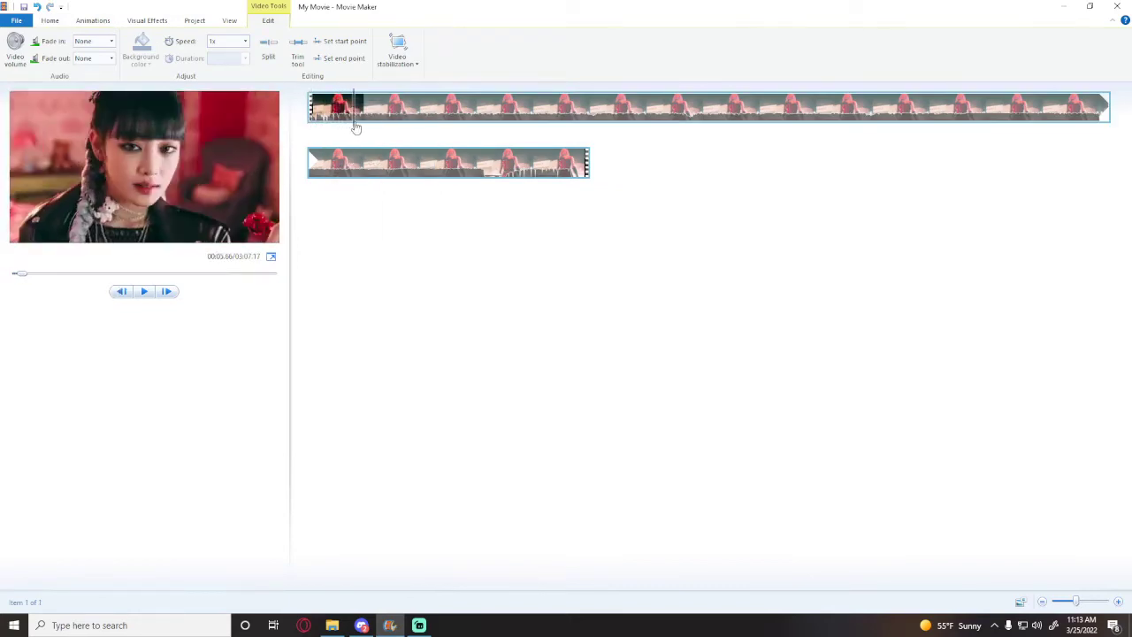
# Step: Close Movie Maker, check the mina folder's clips, and open ezgif's Video to GIF converter in Opera GX
pyautogui.click(1117, 7)
pyautogui.click(589, 309)
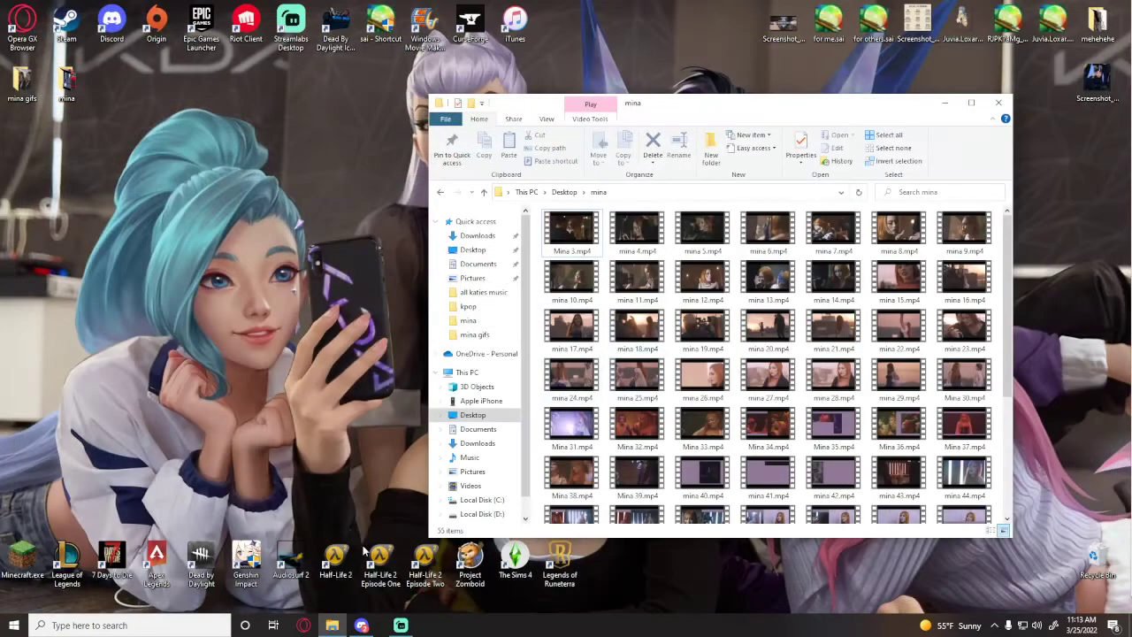
pyautogui.click(304, 626)
pyautogui.scroll(-2, 713, 426)
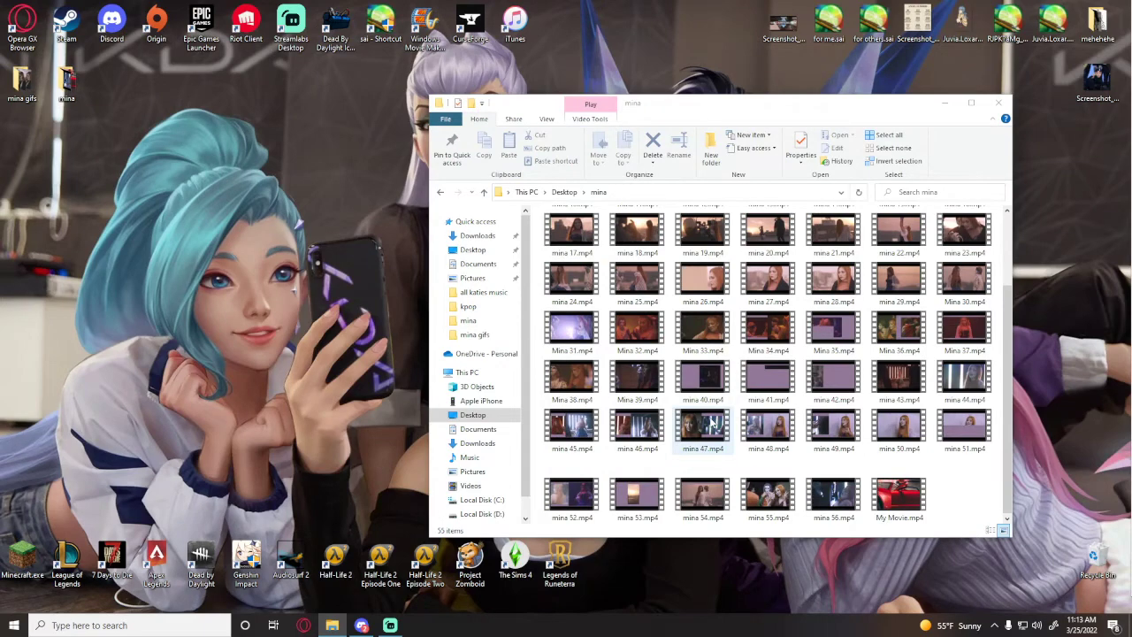
pyautogui.scroll(2, 713, 426)
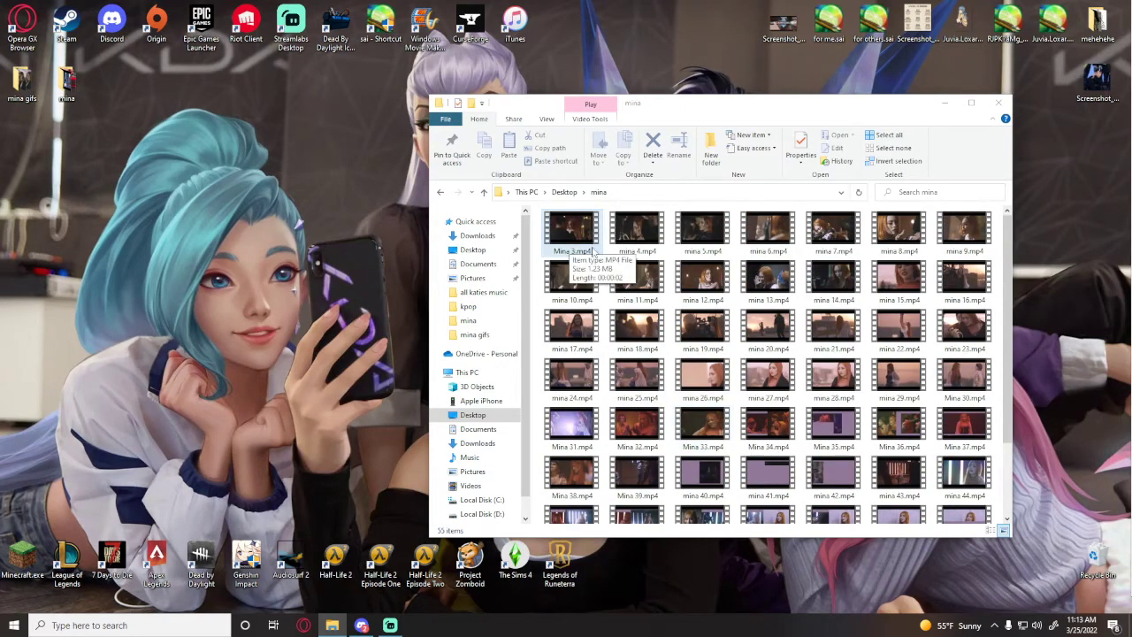
pyautogui.scroll(-2, 751, 372)
pyautogui.scroll(2, 749, 382)
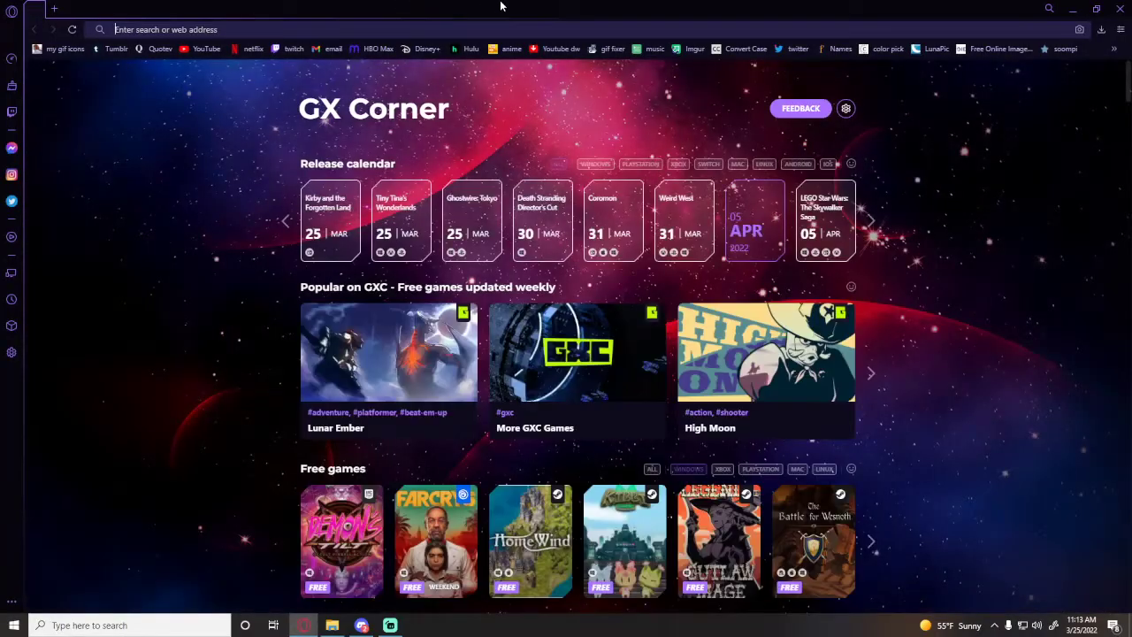
pyautogui.click(606, 52)
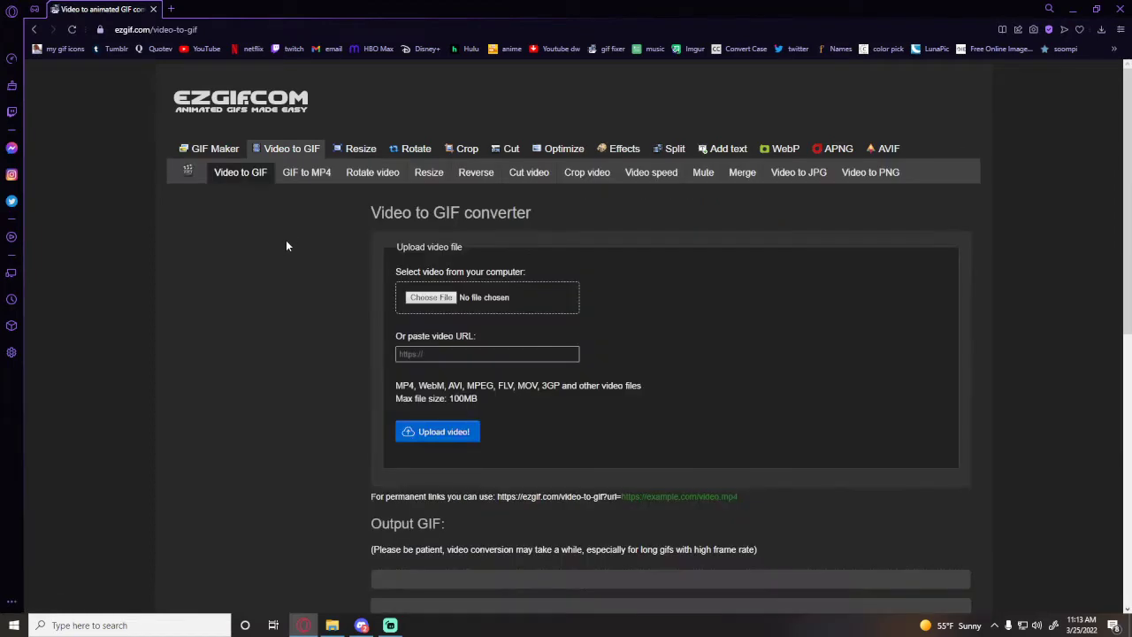
# Step: Upload My Movie.mp4 from the mina folder to the Video to GIF converter
pyautogui.click(332, 625)
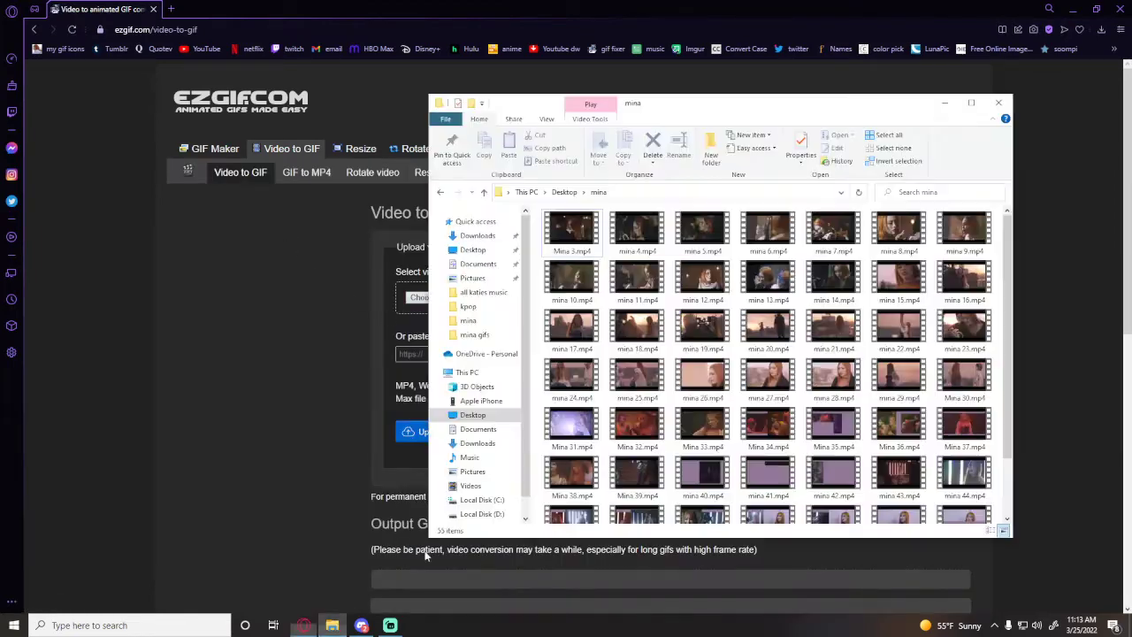
pyautogui.scroll(-2, 929, 445)
pyautogui.moveTo(899, 493); pyautogui.dragTo(483, 300)
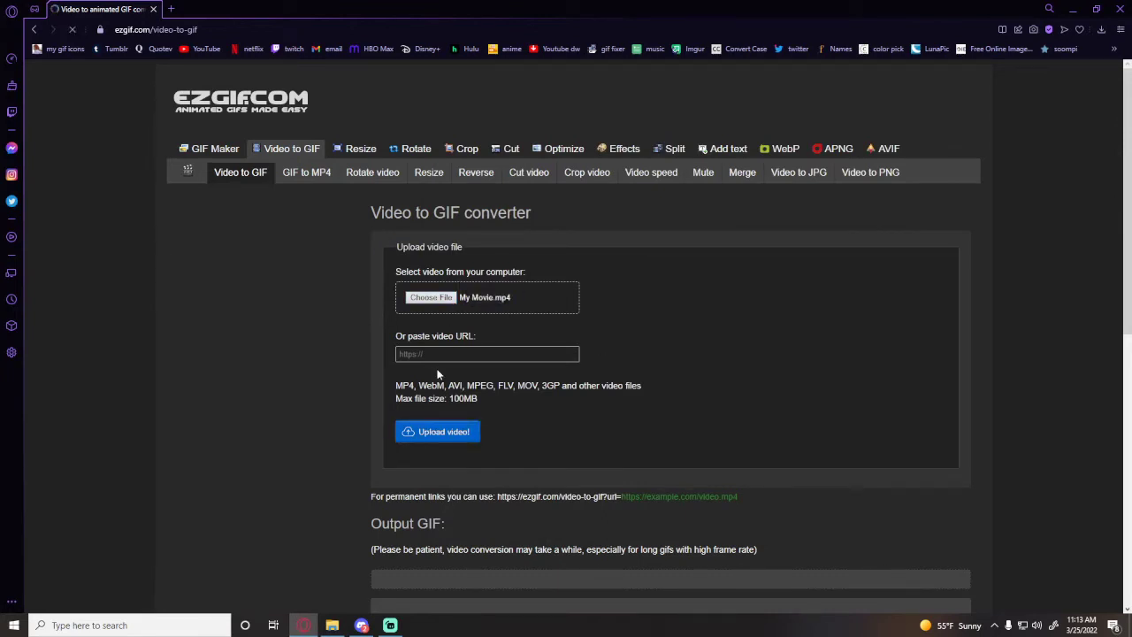
# Step: Convert the video to a GIF with size Original (up to 800px), 33 FPS and the FFMPEG + ImageMagick (legacy) method
pyautogui.scroll(-3, 505, 365)
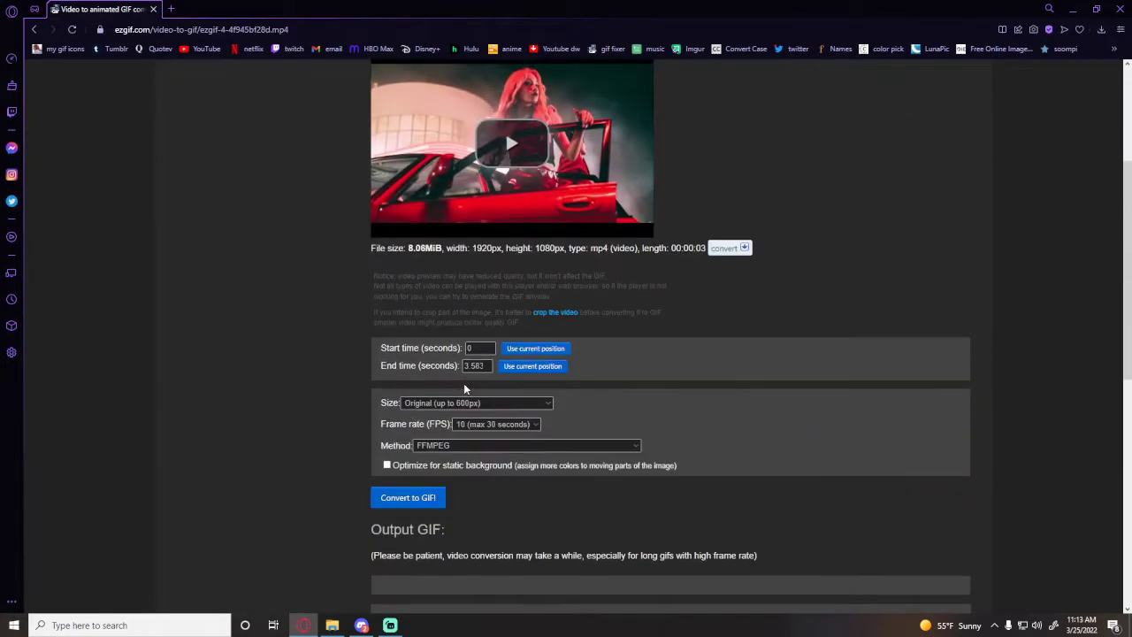
pyautogui.click(497, 404)
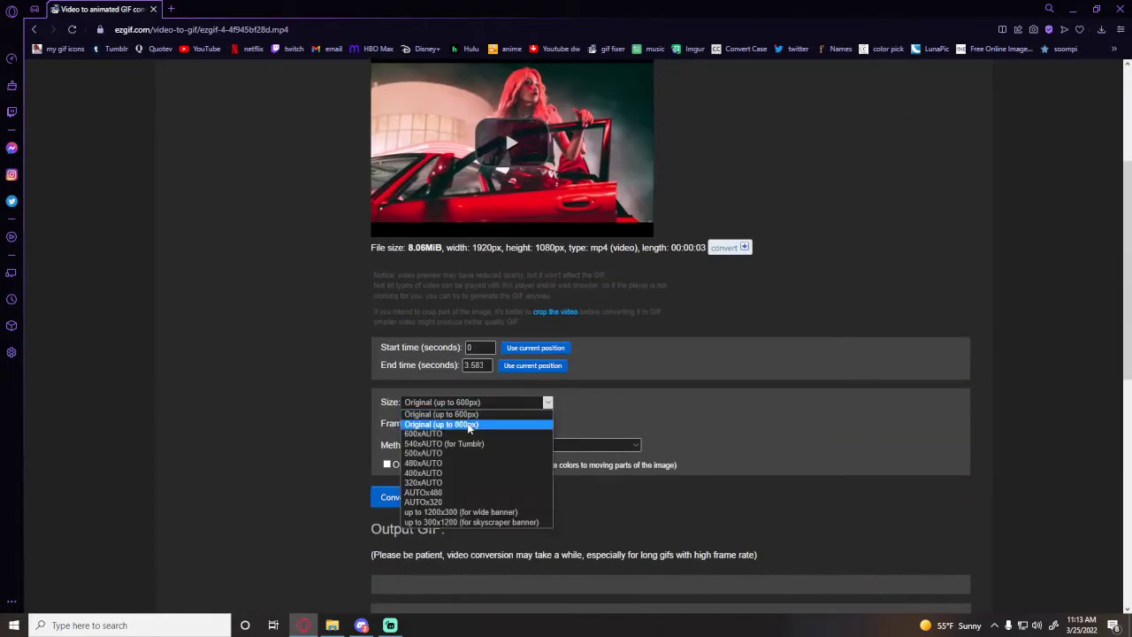
pyautogui.click(469, 426)
pyautogui.click(533, 447)
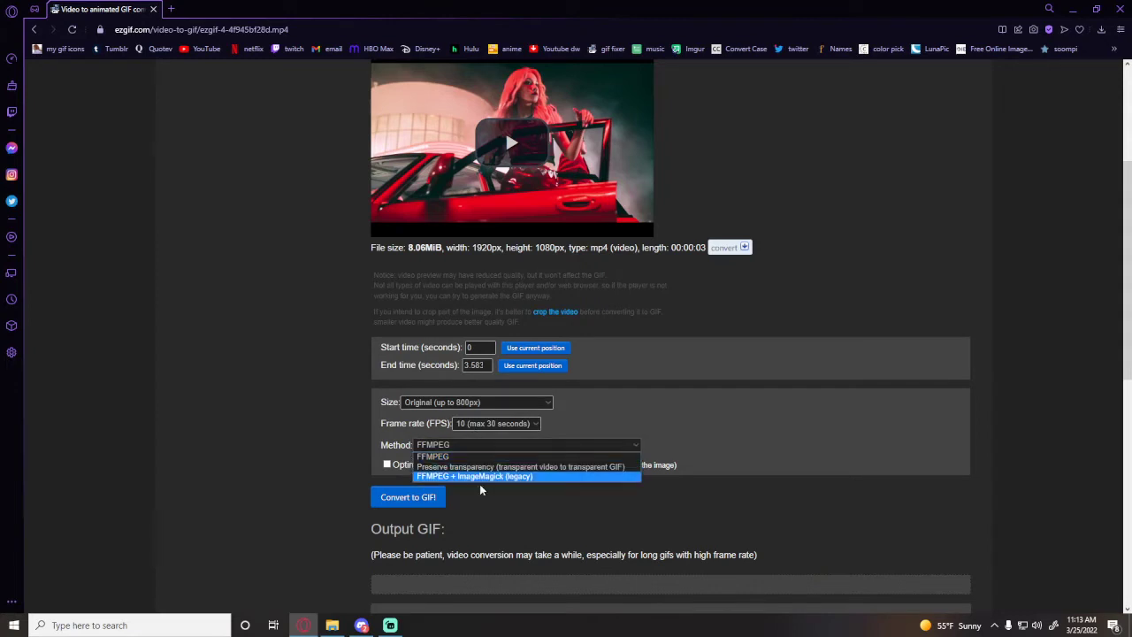
pyautogui.click(464, 478)
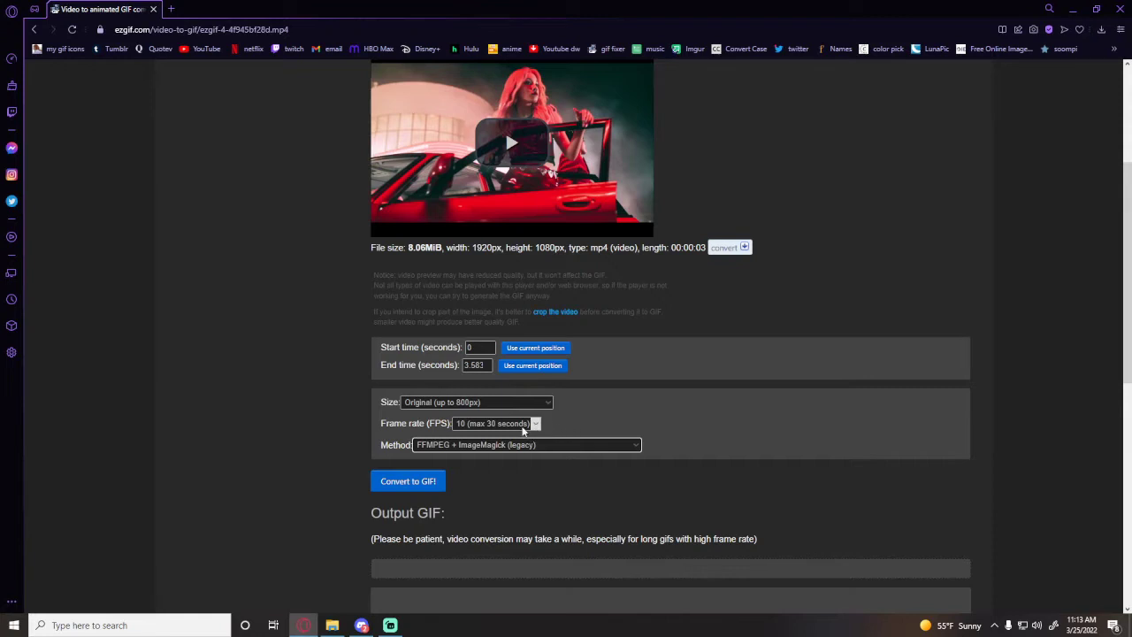
pyautogui.click(535, 425)
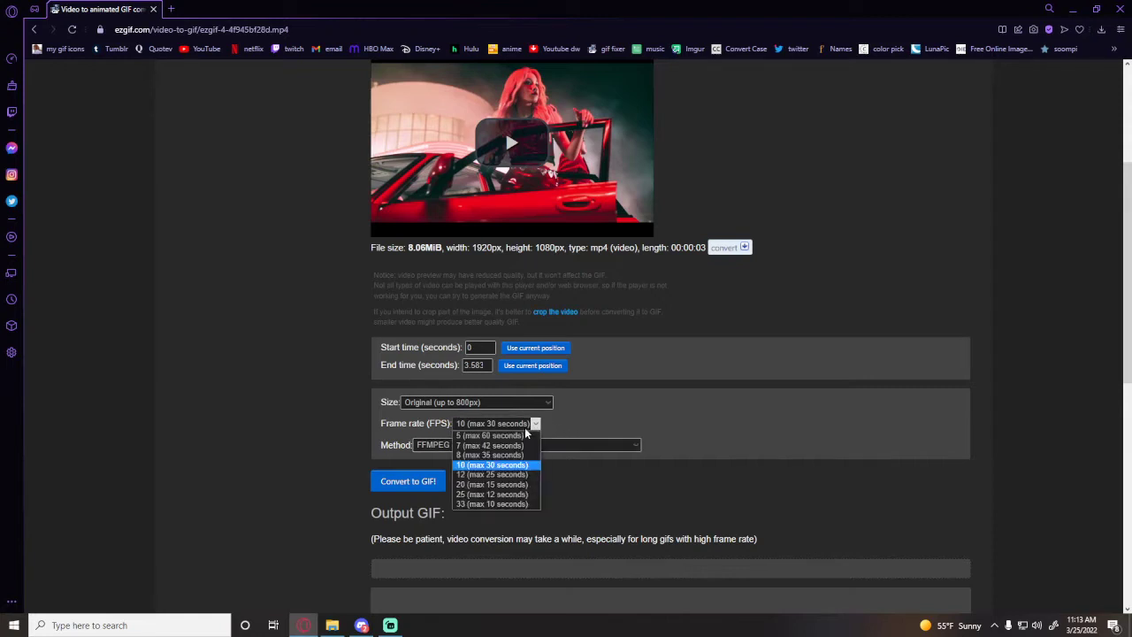
pyautogui.click(495, 505)
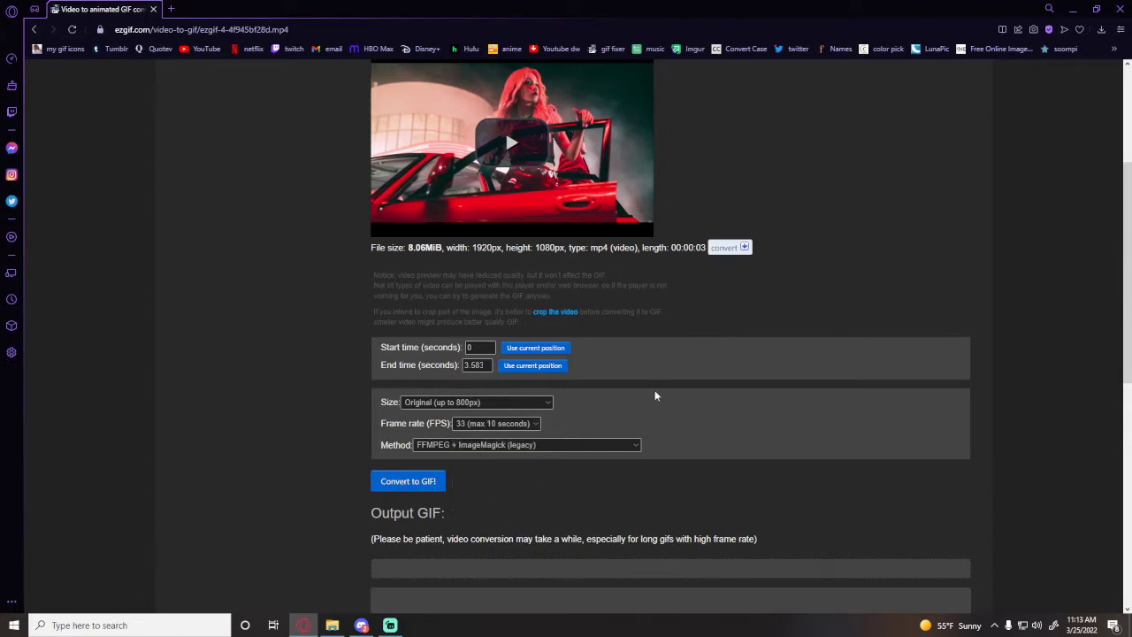
pyautogui.scroll(1, 617, 392)
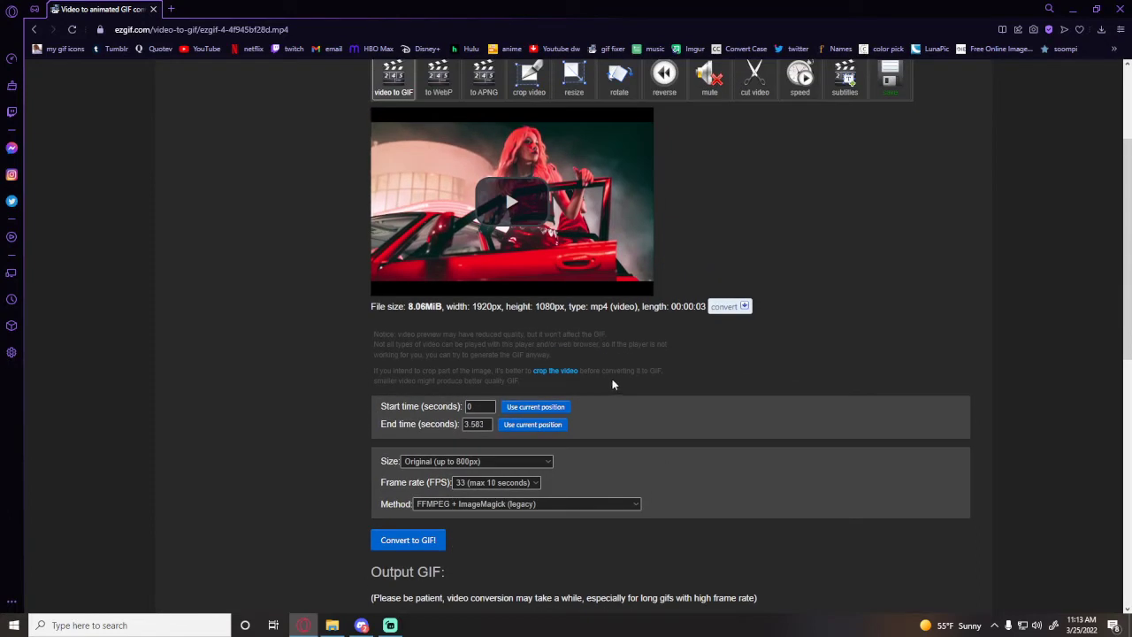
pyautogui.scroll(-3, 611, 374)
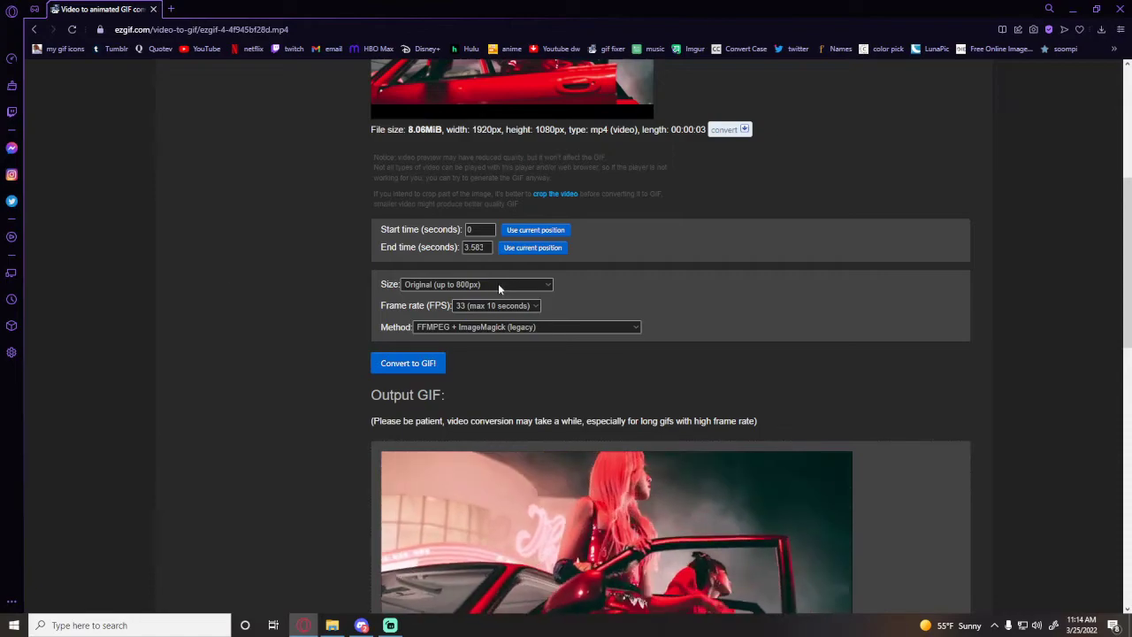
# Step: Open the converted GIF in the crop tool and draw a full-height crop area about 626 px wide around the woman
pyautogui.scroll(-3, 765, 425)
pyautogui.scroll(-1, 763, 419)
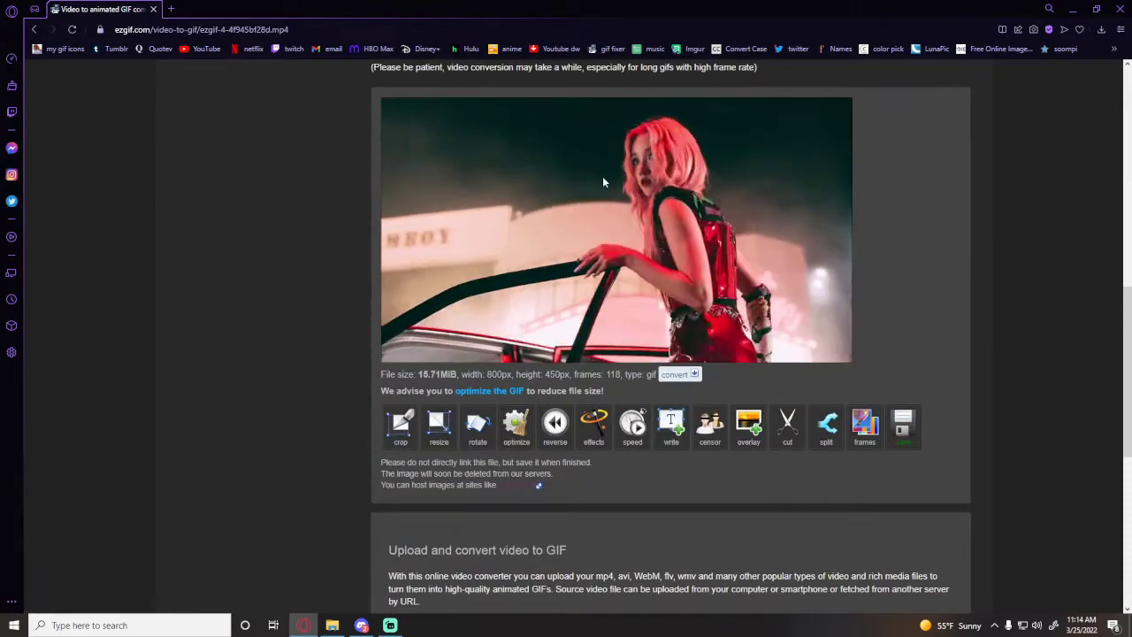
pyautogui.click(401, 425)
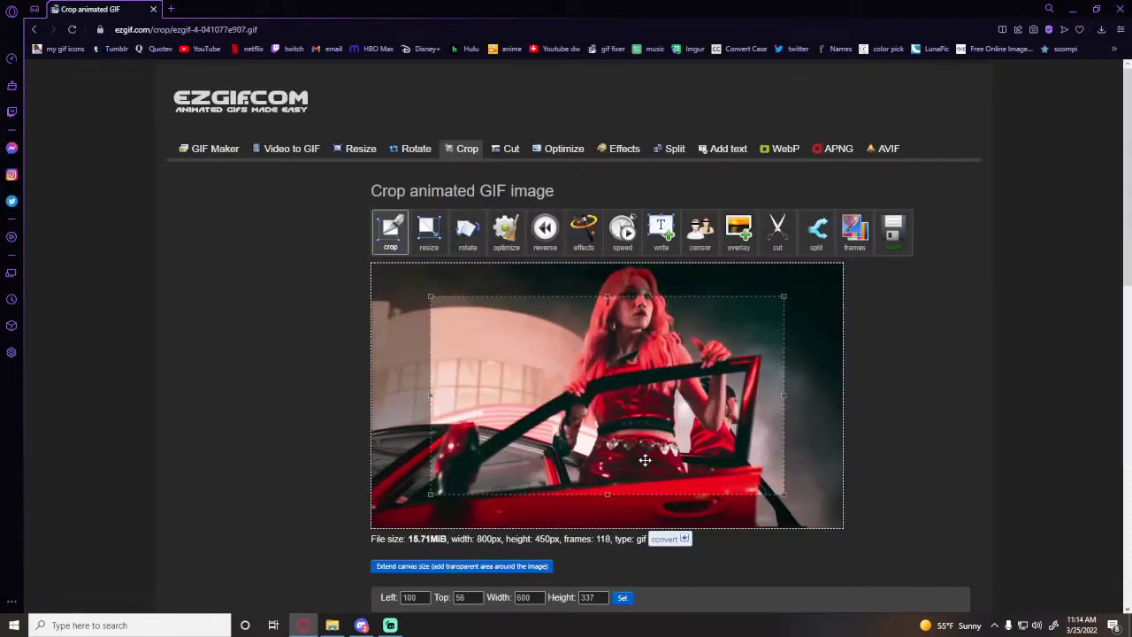
pyautogui.doubleClick(524, 597)
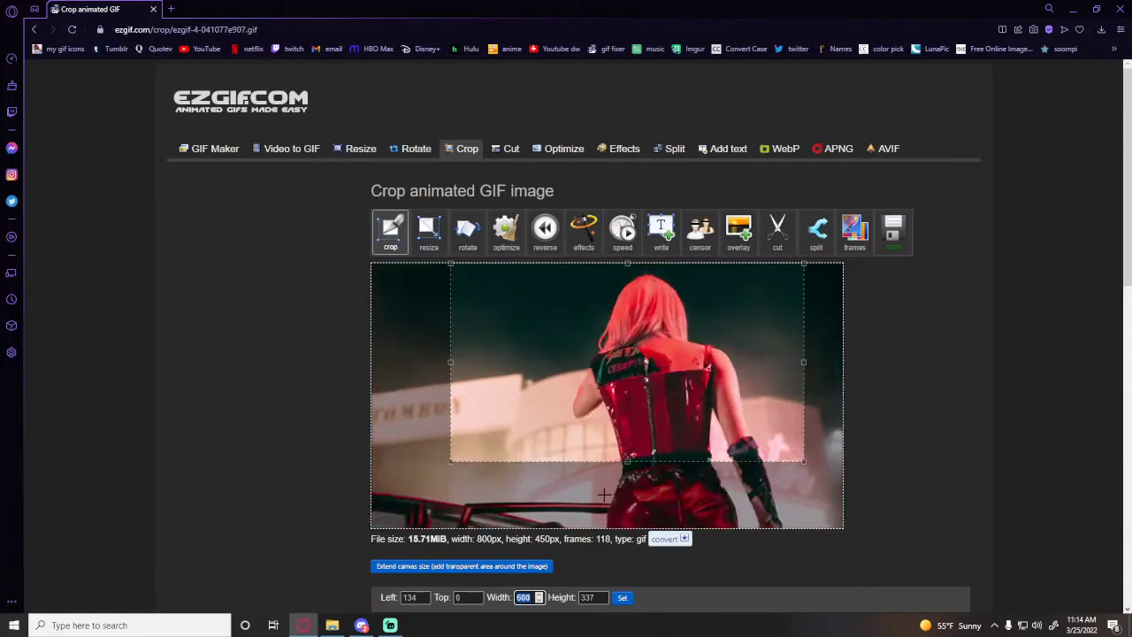
pyautogui.moveTo(465, 264); pyautogui.dragTo(832, 528)
# Step: Set the crop width to 500 px, shift the area to left 237 and top 0, and crop the GIF
pyautogui.doubleClick(524, 597)
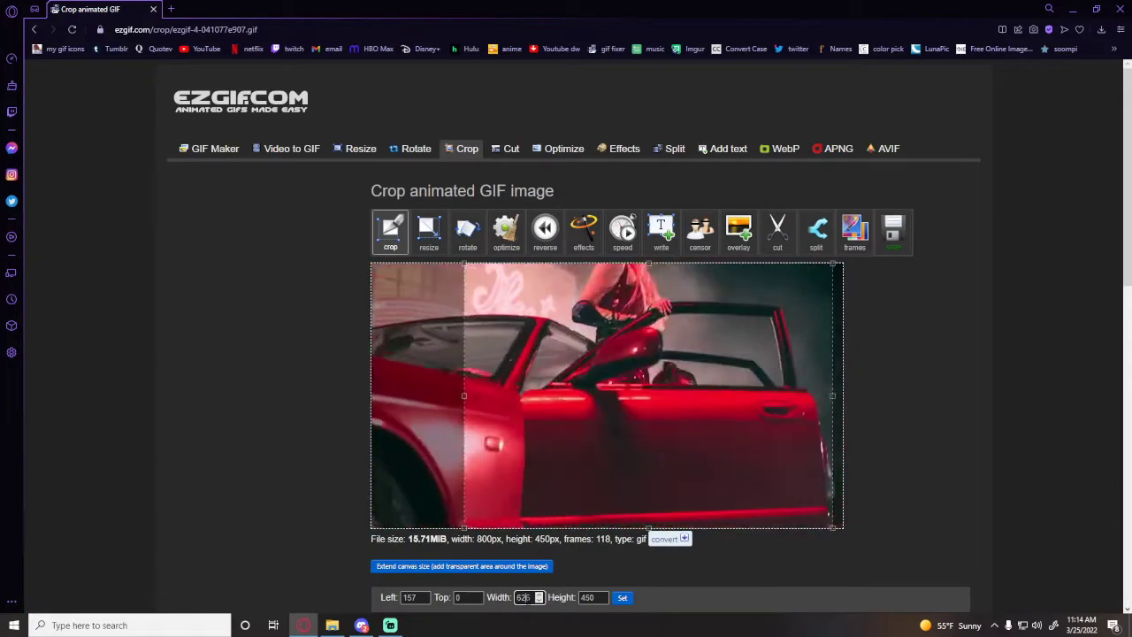
pyautogui.write('500')
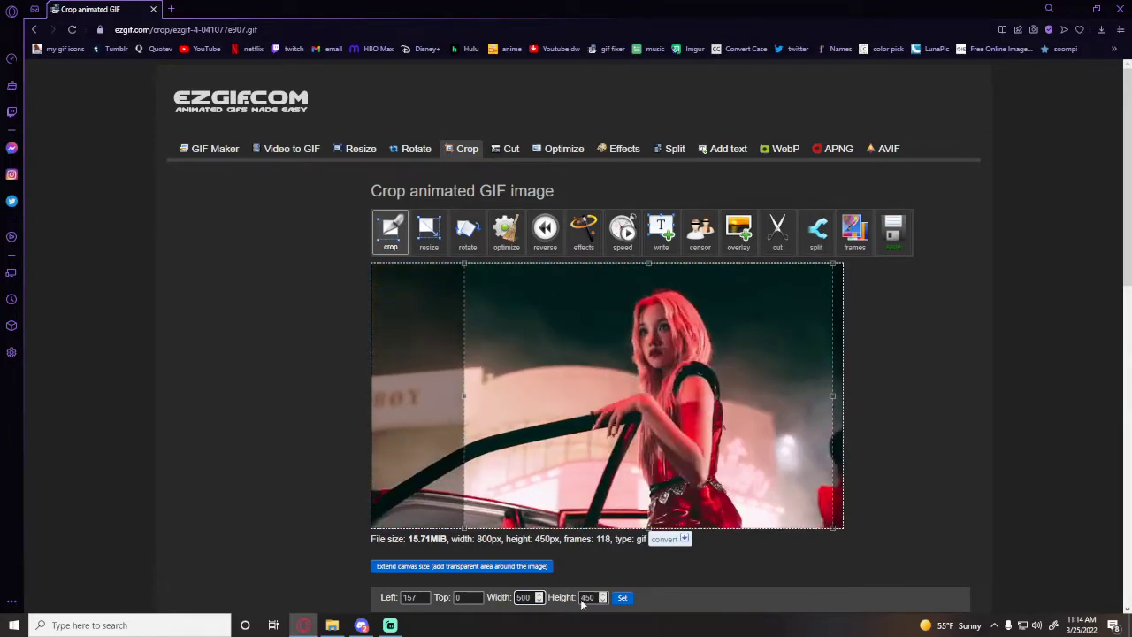
pyautogui.click(622, 597)
pyautogui.moveTo(682, 480); pyautogui.dragTo(678, 440)
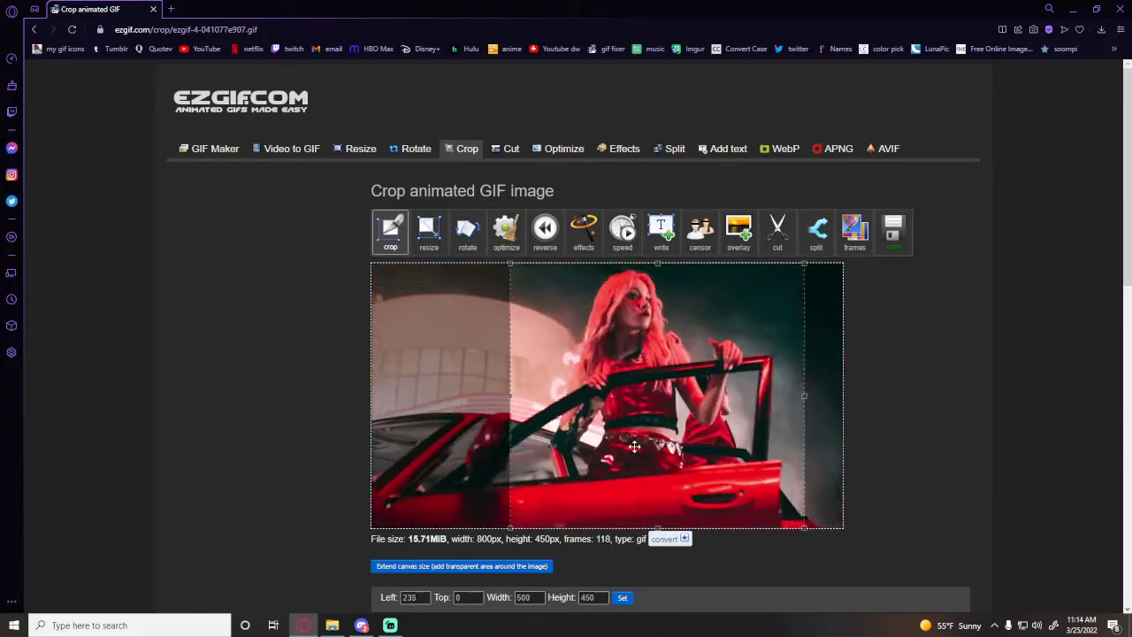
pyautogui.scroll(-5, 634, 440)
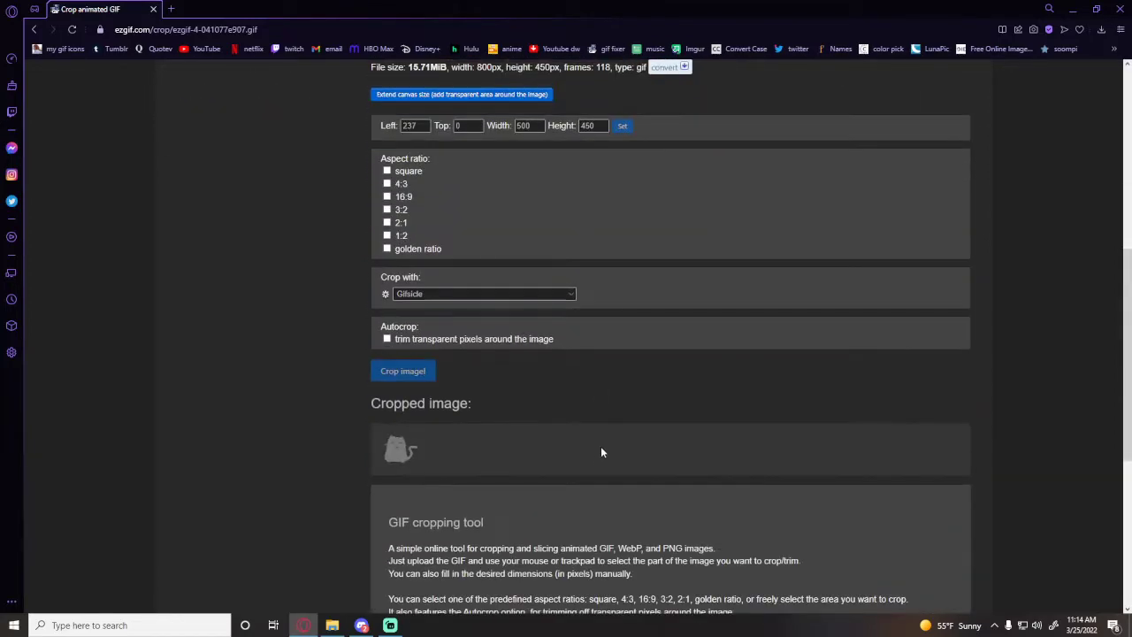
pyautogui.scroll(-4, 760, 438)
# Step: Split the cropped GIF into frames, redrawing every frame with details from previous frames, and open them for animation editing
pyautogui.click(789, 415)
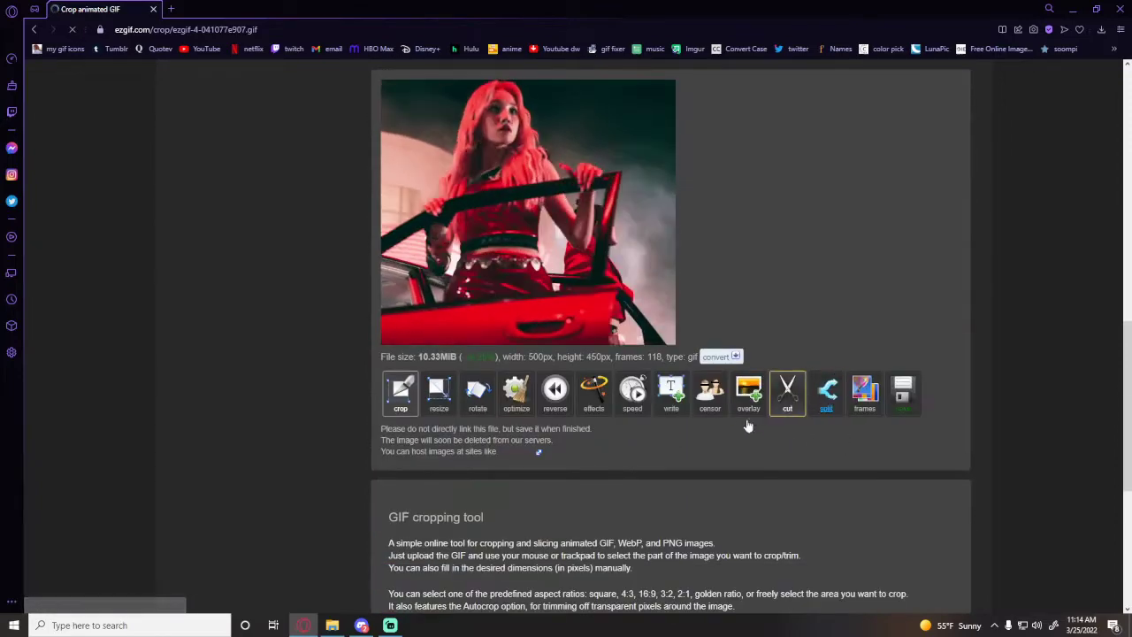
pyautogui.scroll(-3, 442, 430)
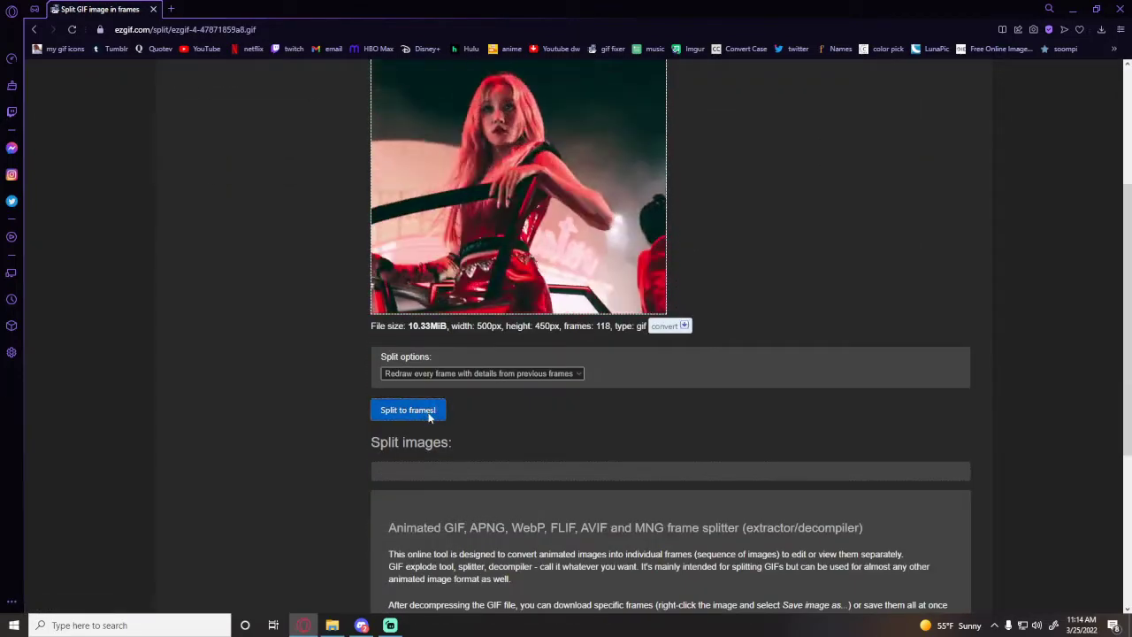
pyautogui.click(434, 412)
pyautogui.doubleClick(602, 326)
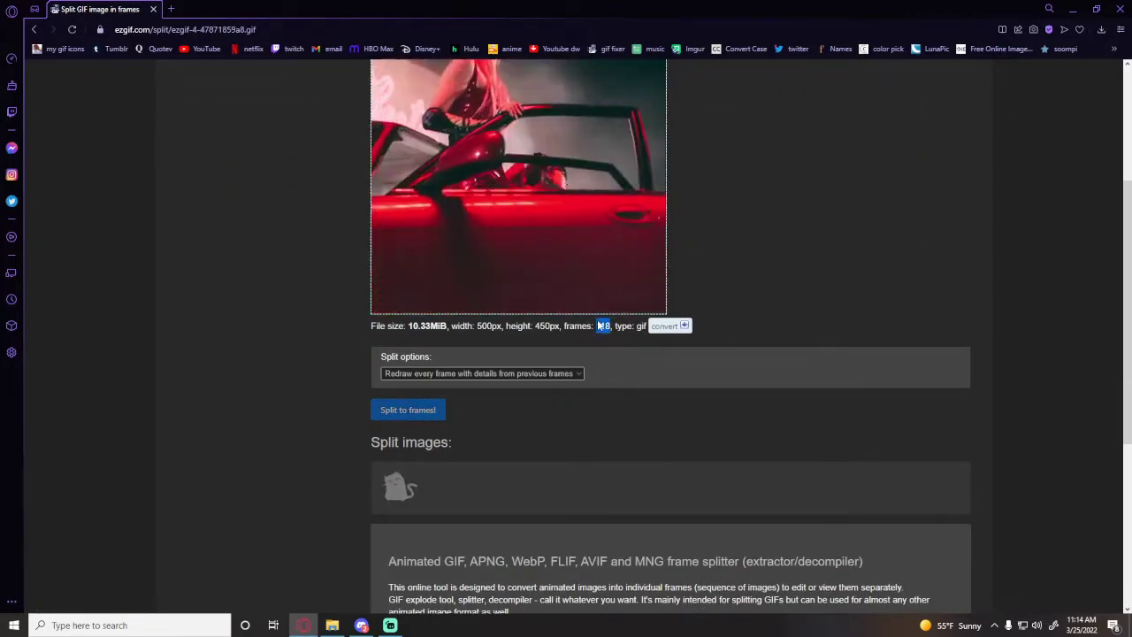
pyautogui.click(606, 376)
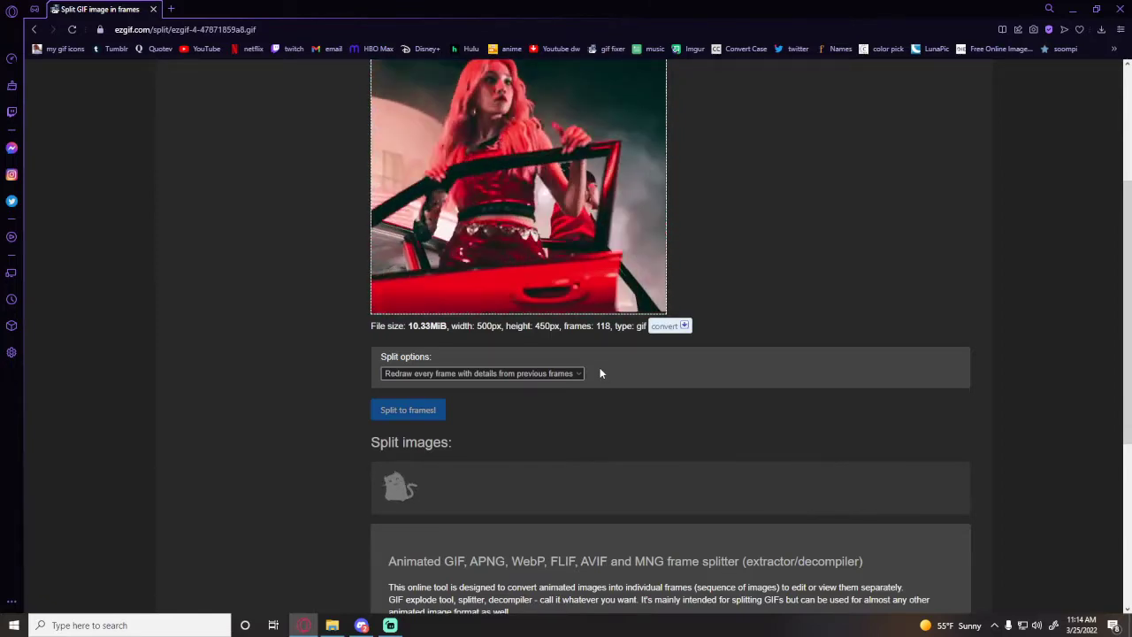
pyautogui.scroll(-1, 600, 373)
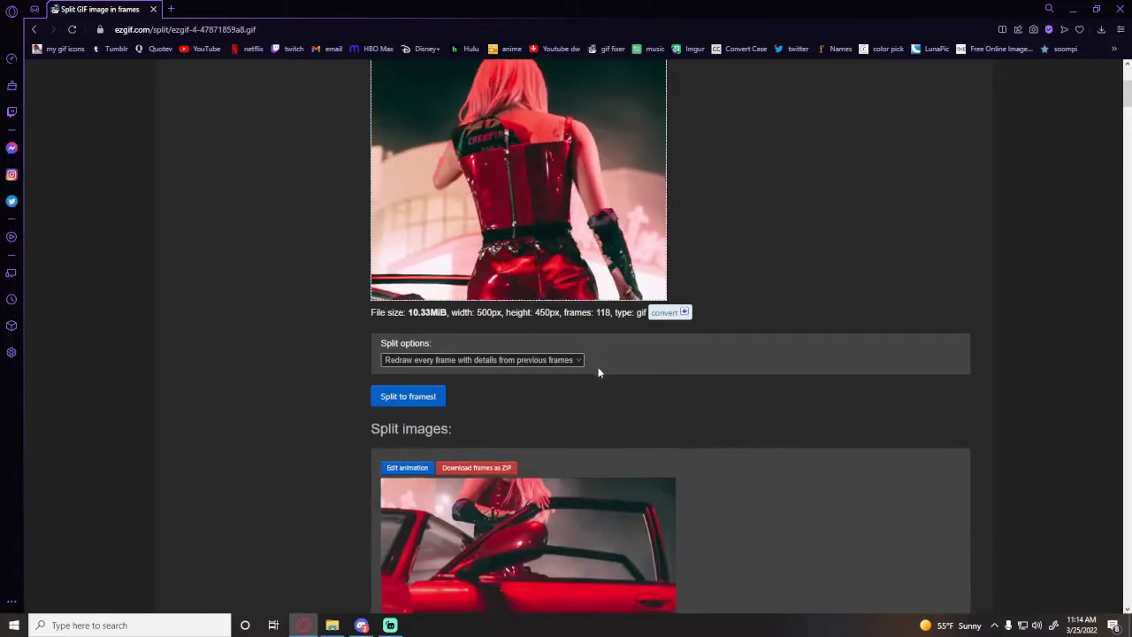
pyautogui.click(407, 422)
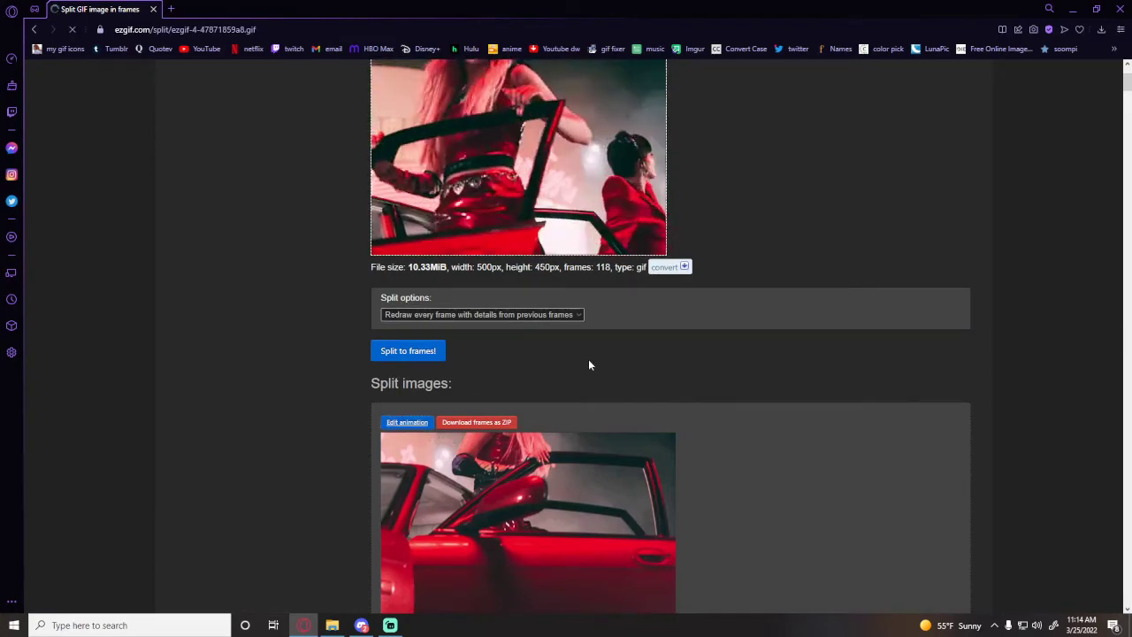
pyautogui.scroll(-3, 589, 361)
pyautogui.scroll(3, 589, 359)
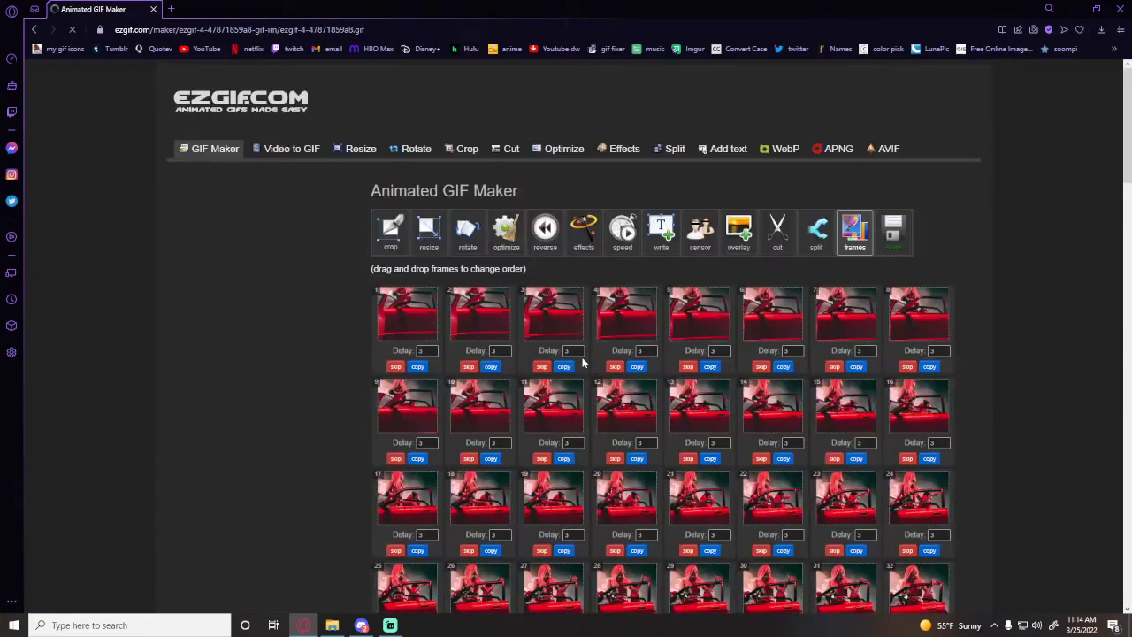
# Step: Skip the stray last frames 115 to 118 and make a new GIF from the remaining frames
pyautogui.scroll(-10, 308, 387)
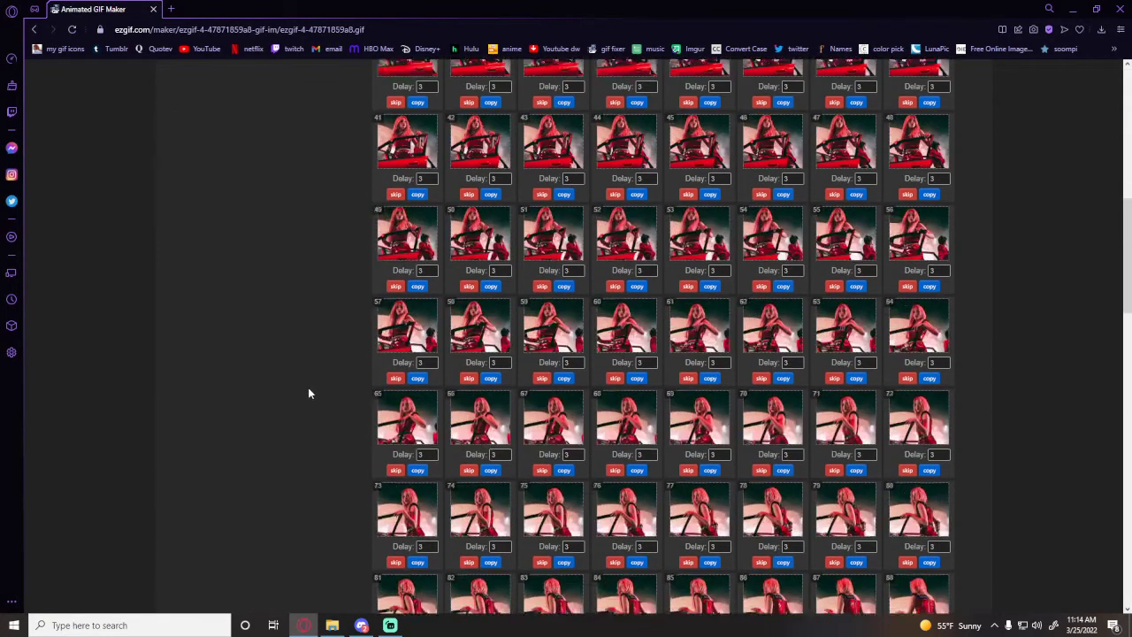
pyautogui.scroll(-3, 307, 387)
pyautogui.click(542, 357)
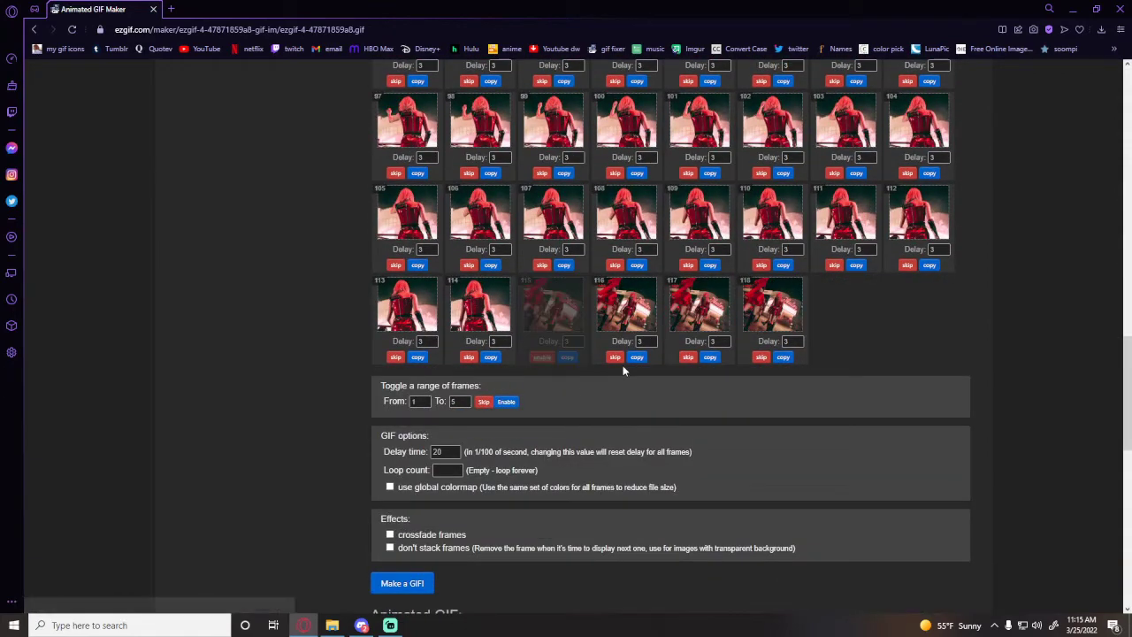
pyautogui.click(615, 356)
pyautogui.click(688, 357)
pyautogui.click(761, 356)
pyautogui.scroll(3, 624, 455)
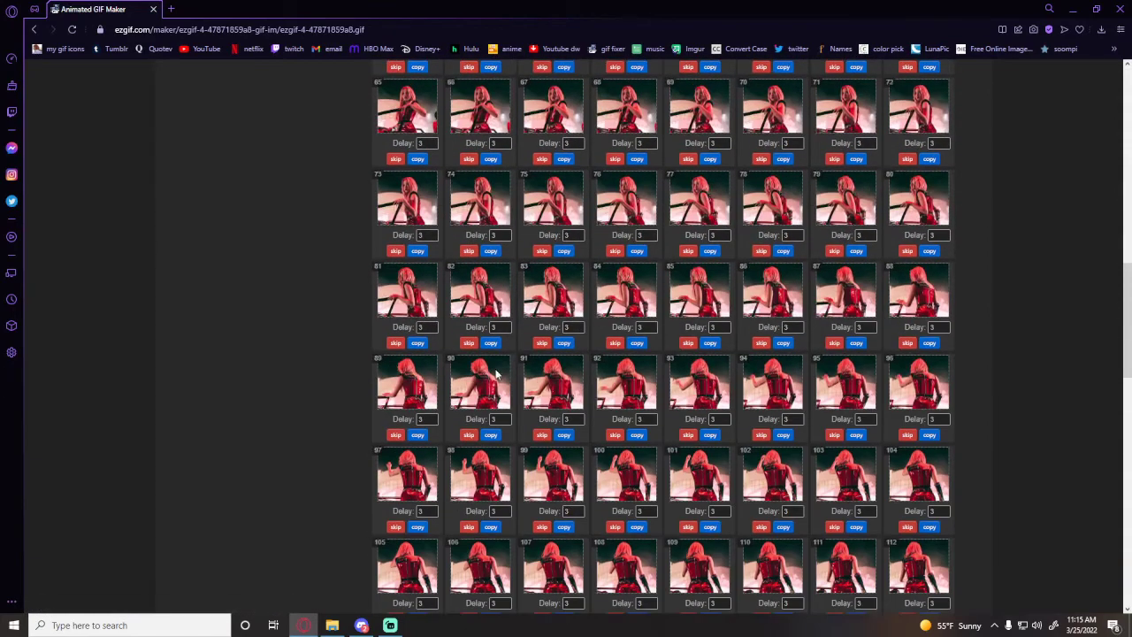
pyautogui.scroll(-4, 575, 471)
pyautogui.click(403, 526)
pyautogui.scroll(-5, 796, 424)
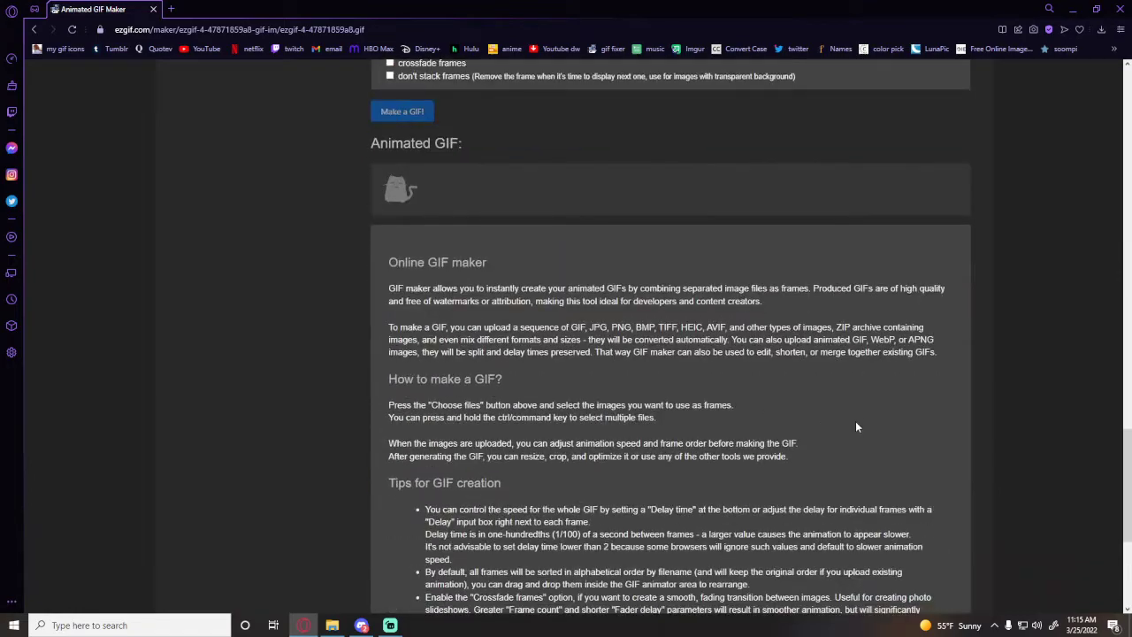
# Step: Split the trimmed GIF into frames again and open them for animation editing
pyautogui.click(826, 502)
pyautogui.scroll(-5, 827, 503)
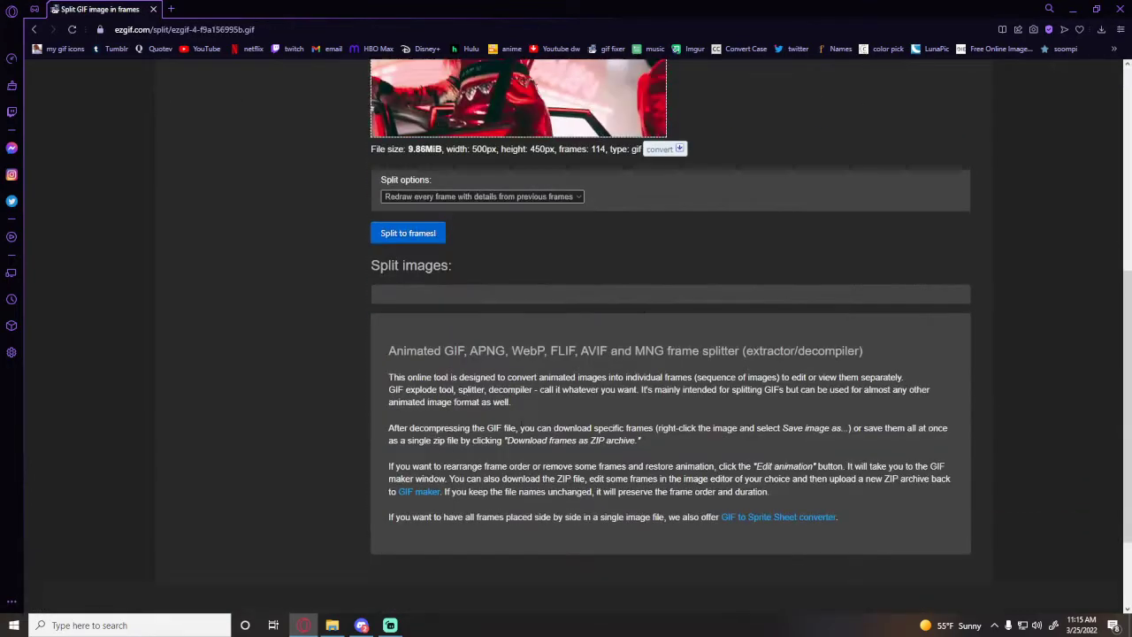
pyautogui.click(407, 234)
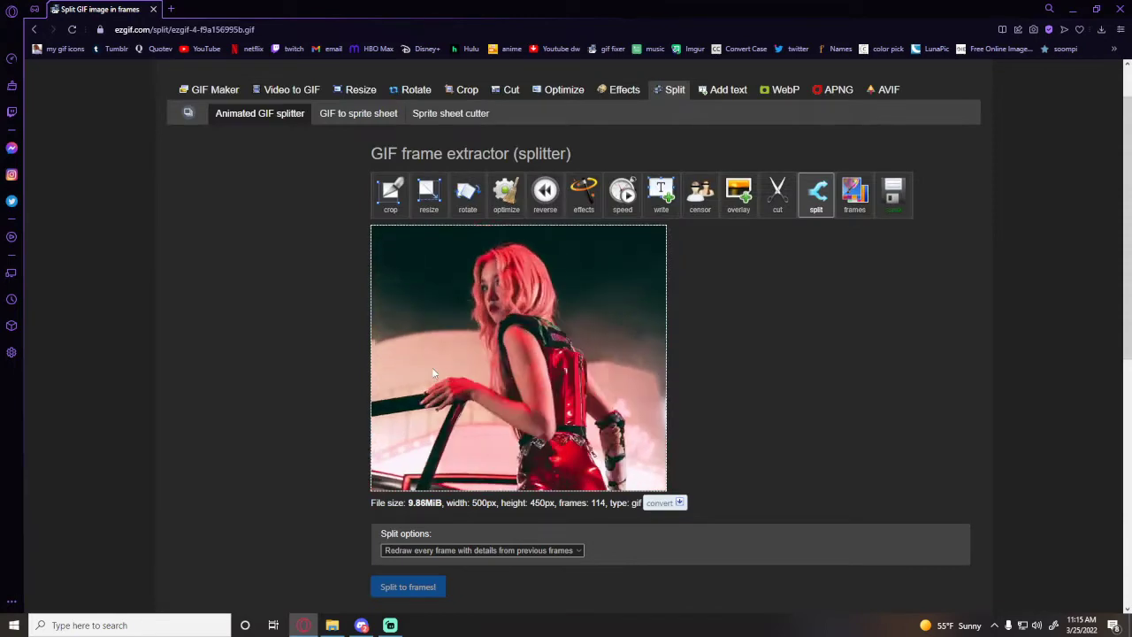
pyautogui.scroll(2, 432, 368)
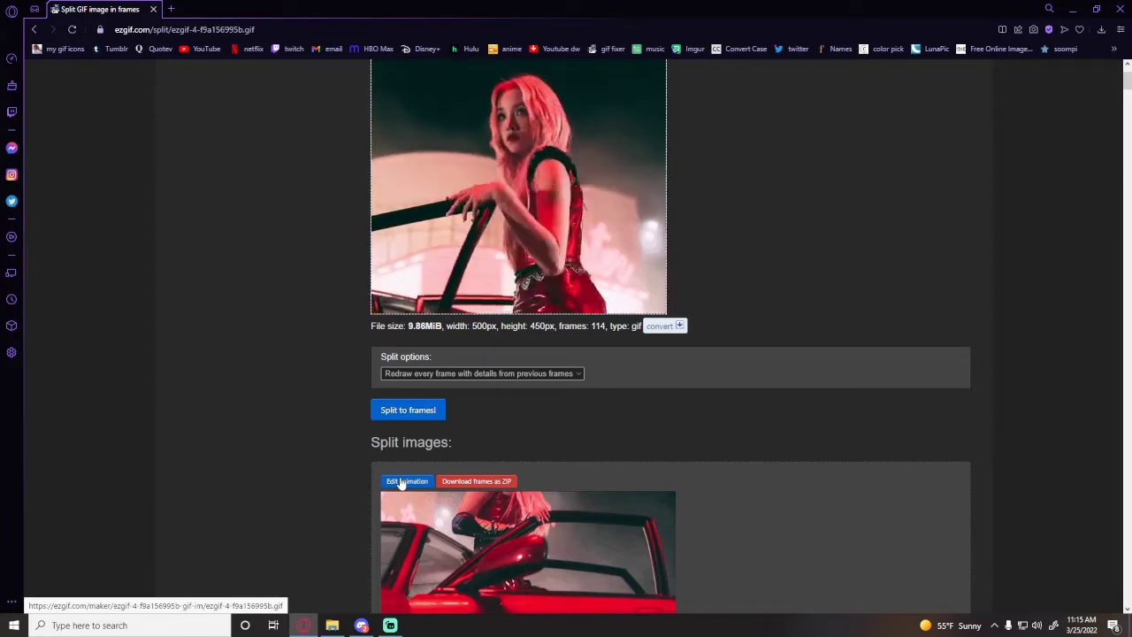
pyautogui.click(400, 482)
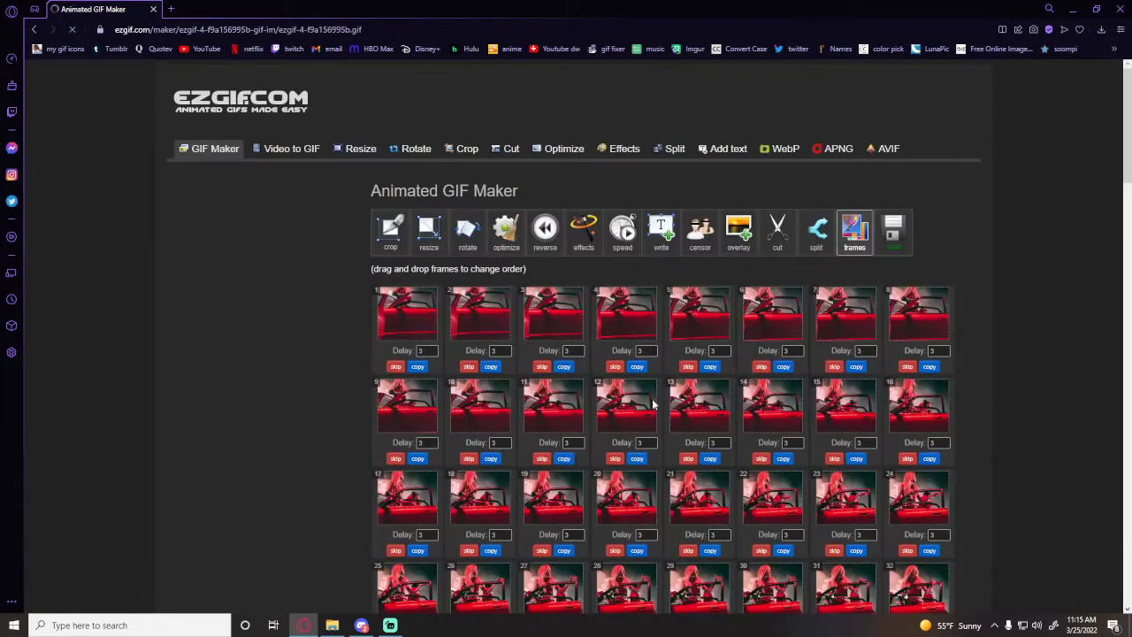
# Step: Skip the frame range from 76 to 5444 and make a GIF of the first part of the animation
pyautogui.scroll(-3, 643, 394)
pyautogui.scroll(-4, 653, 375)
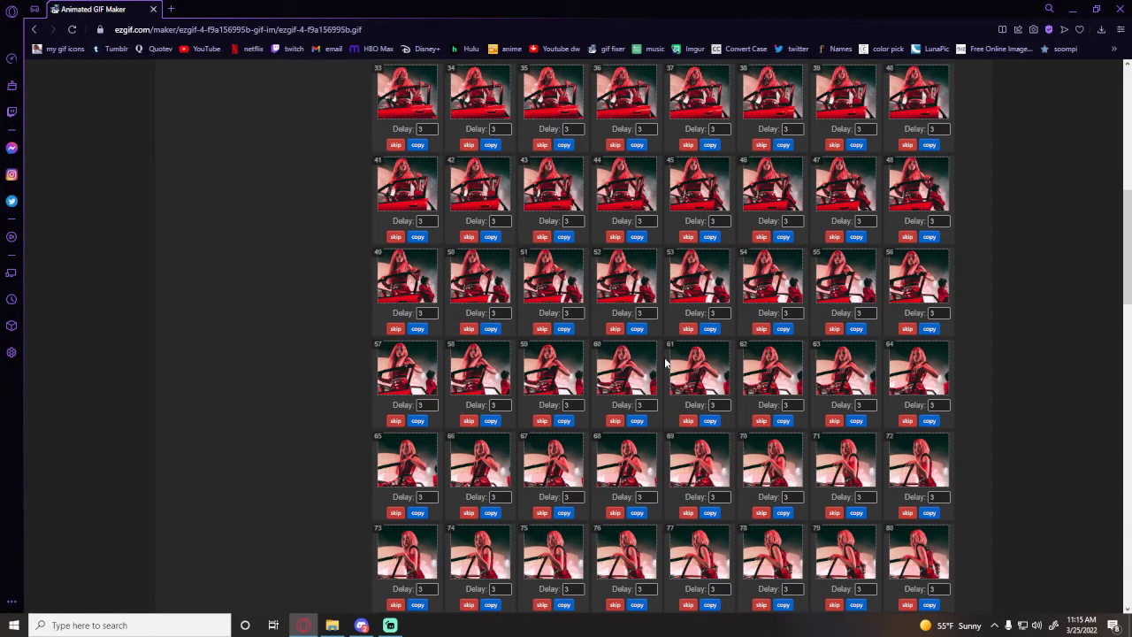
pyautogui.scroll(-7, 665, 363)
pyautogui.scroll(5, 665, 363)
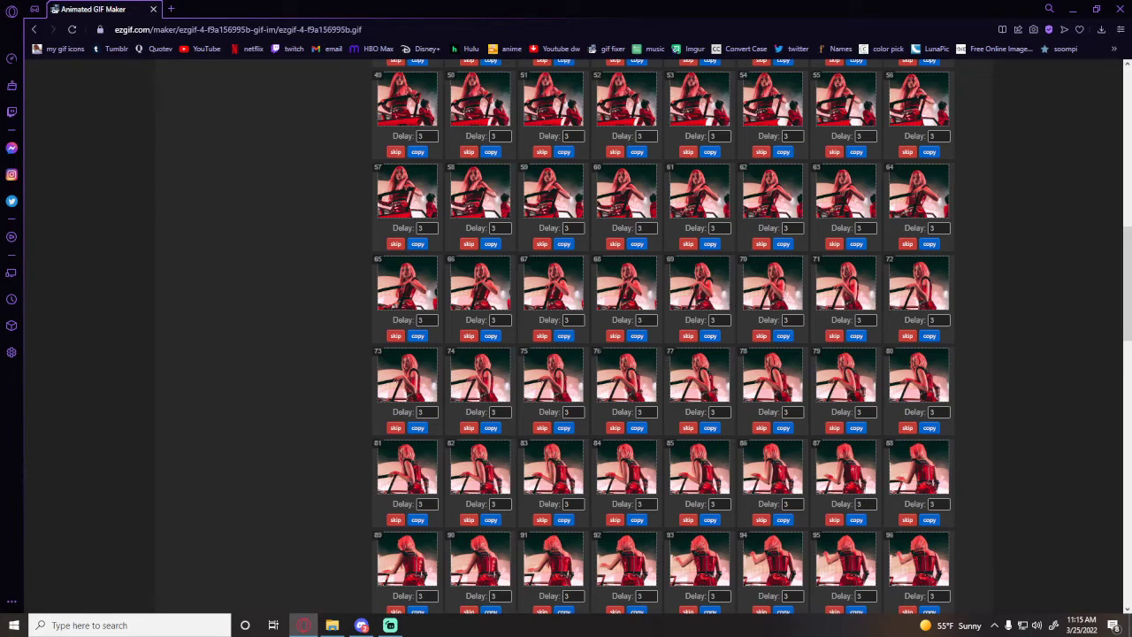
pyautogui.scroll(-8, 591, 352)
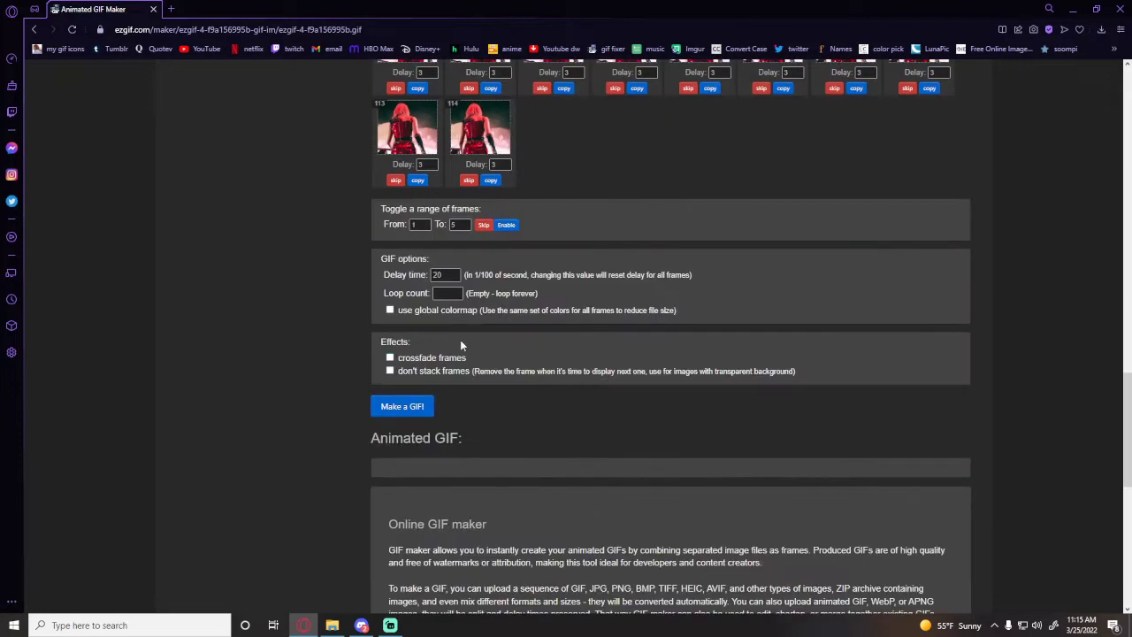
pyautogui.doubleClick(412, 225)
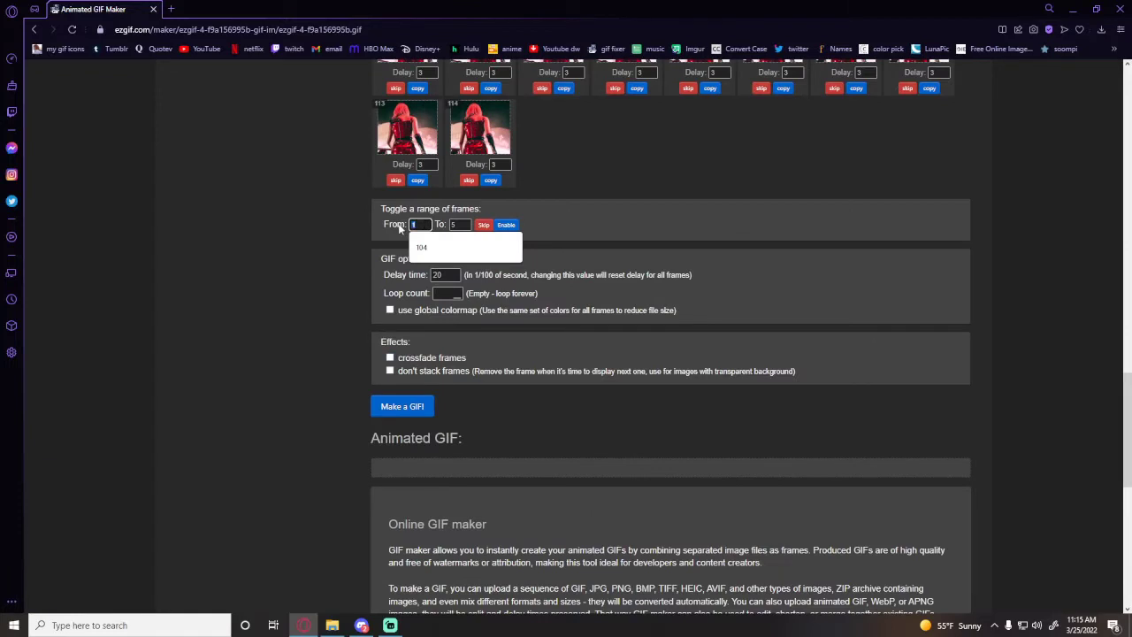
pyautogui.write('78')
pyautogui.doubleClick(461, 225)
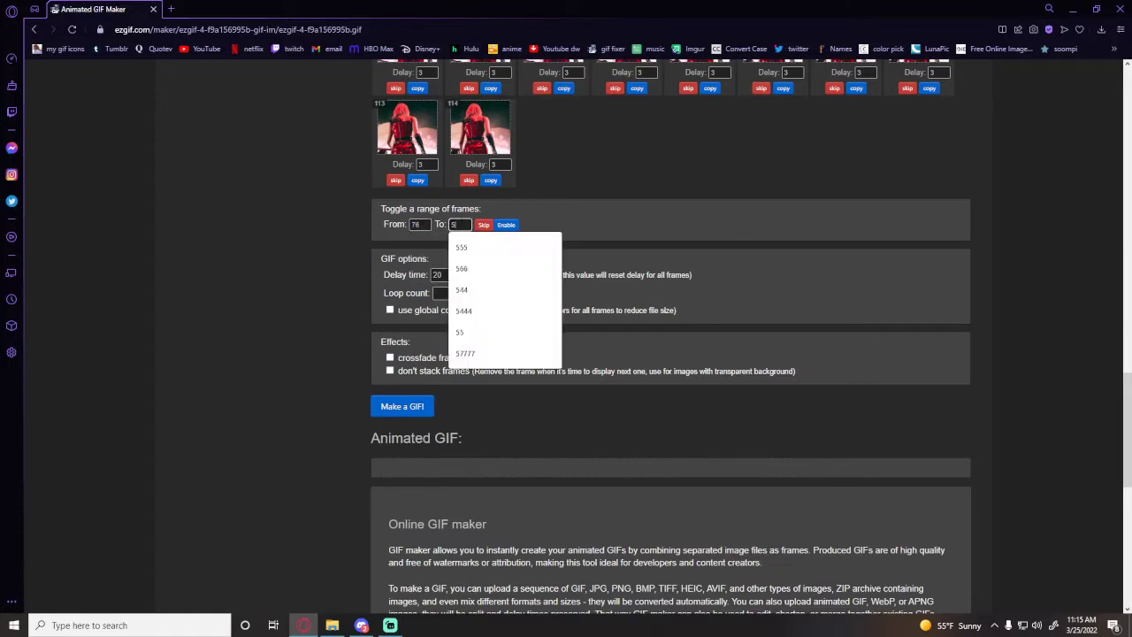
pyautogui.write('5444')
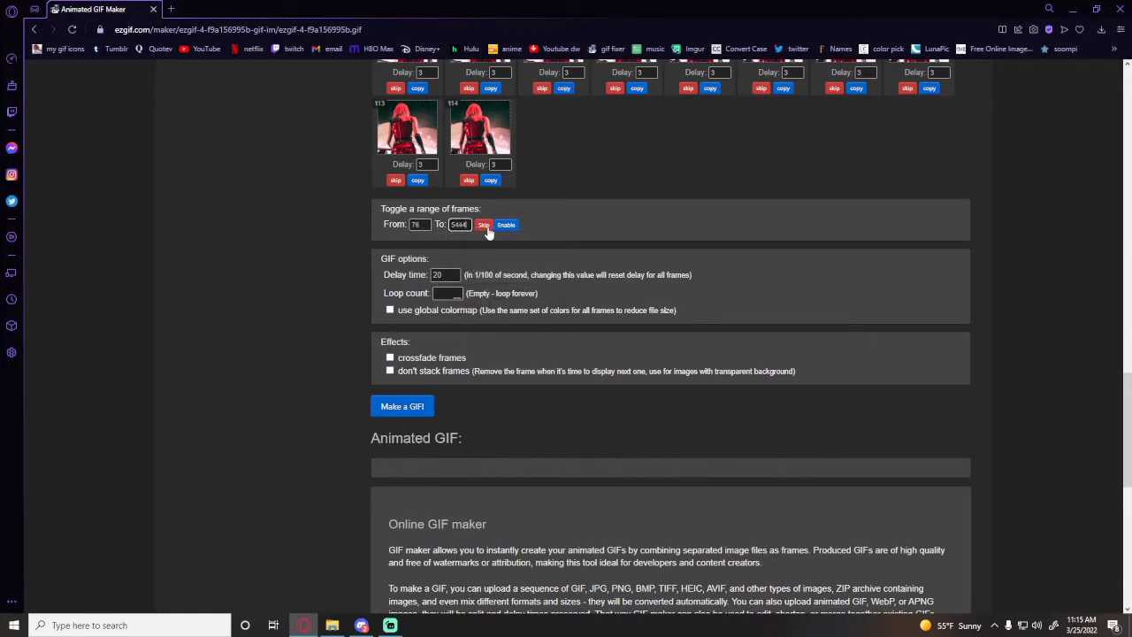
pyautogui.click(487, 228)
pyautogui.click(403, 408)
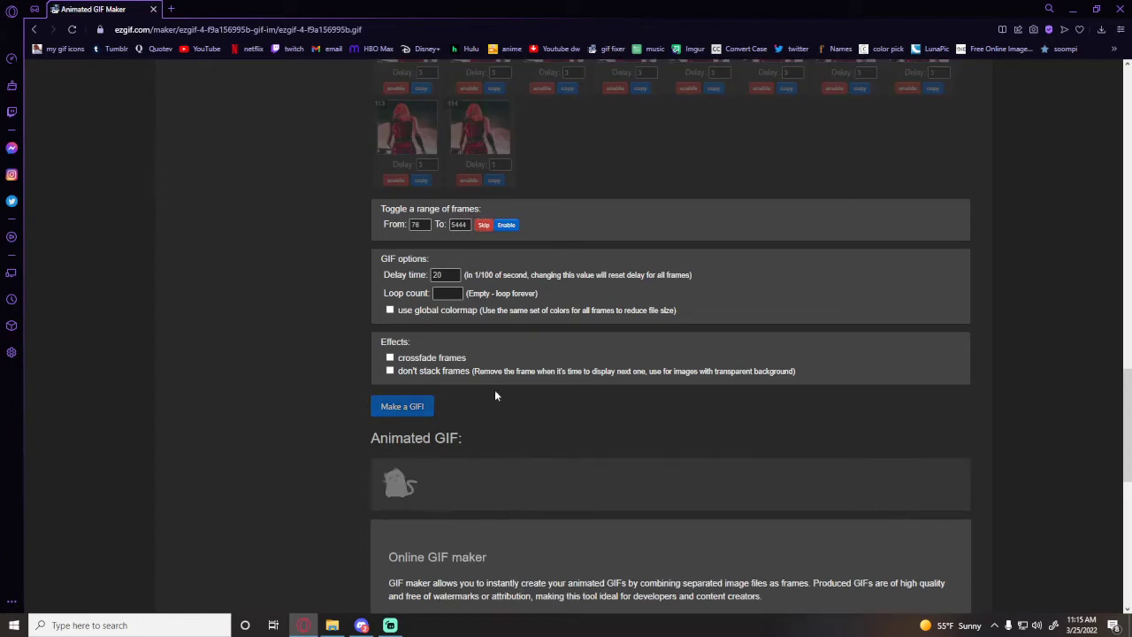
# Step: Save the finished first-part GIF under its default name in the mina gifs folder
pyautogui.scroll(-3, 706, 385)
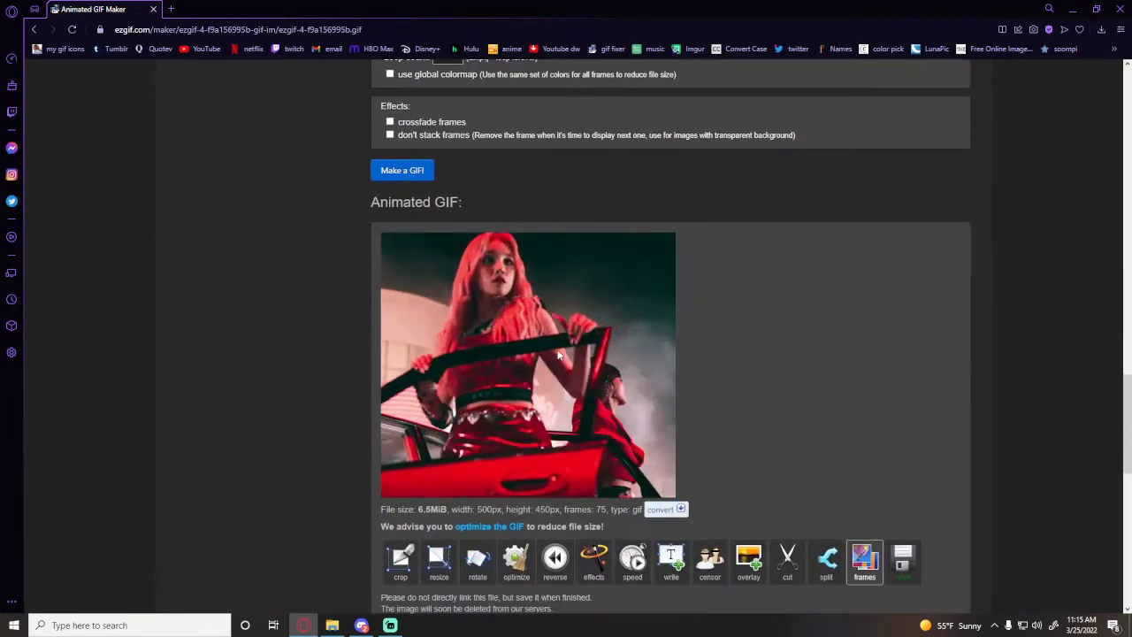
pyautogui.rightClick(554, 315)
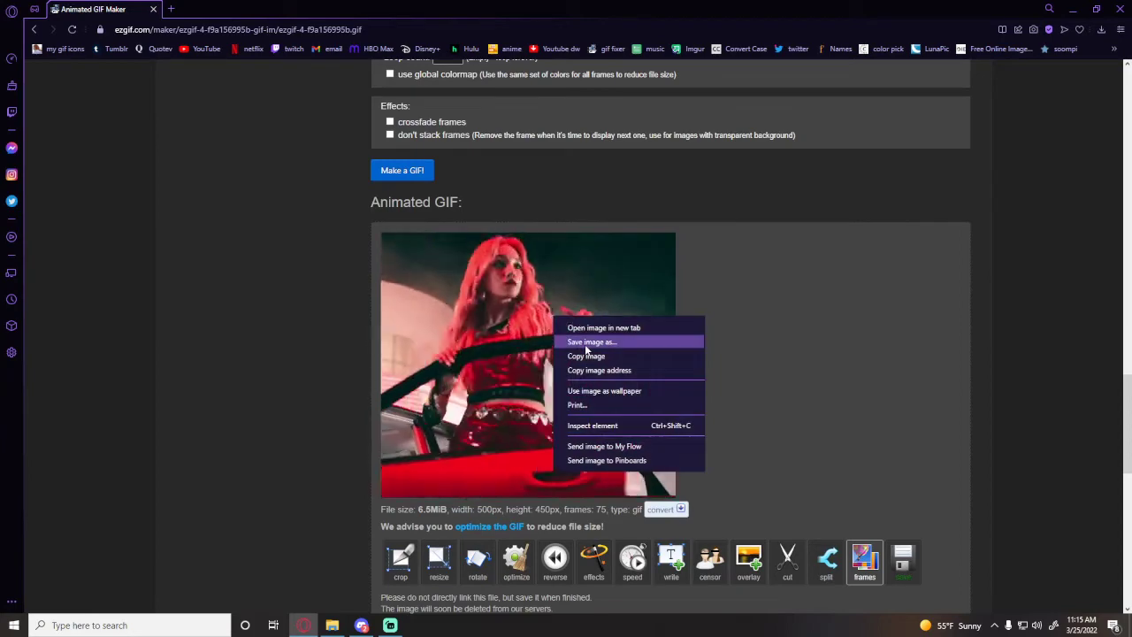
pyautogui.click(585, 342)
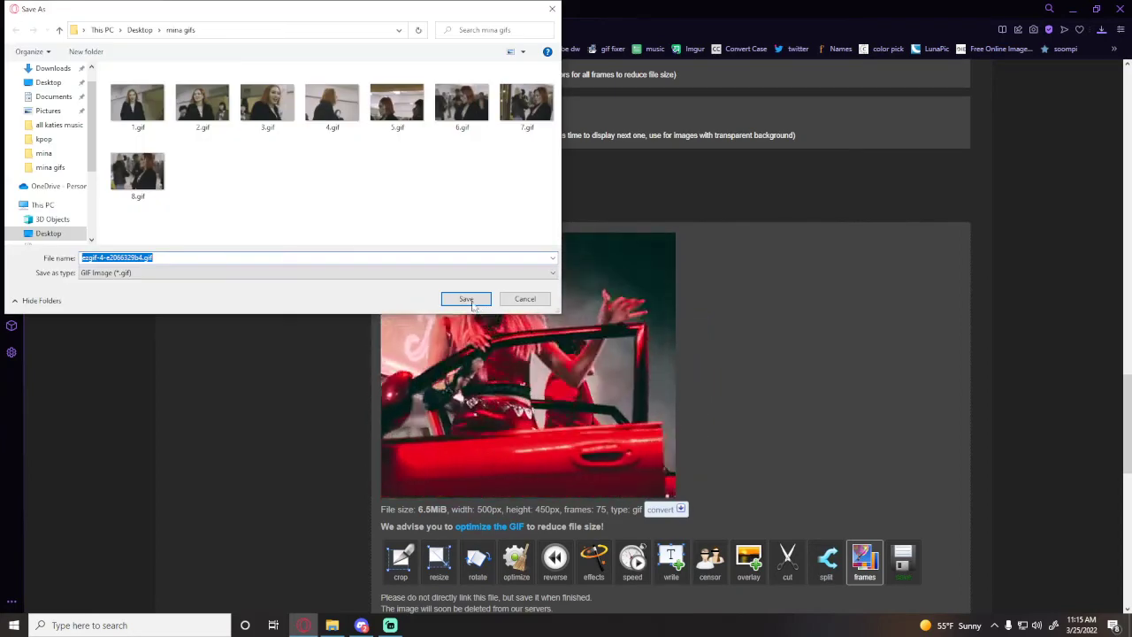
pyautogui.click(463, 298)
# Step: Re-enable the skipped frame range from 76 to 5444
pyautogui.scroll(3, 733, 371)
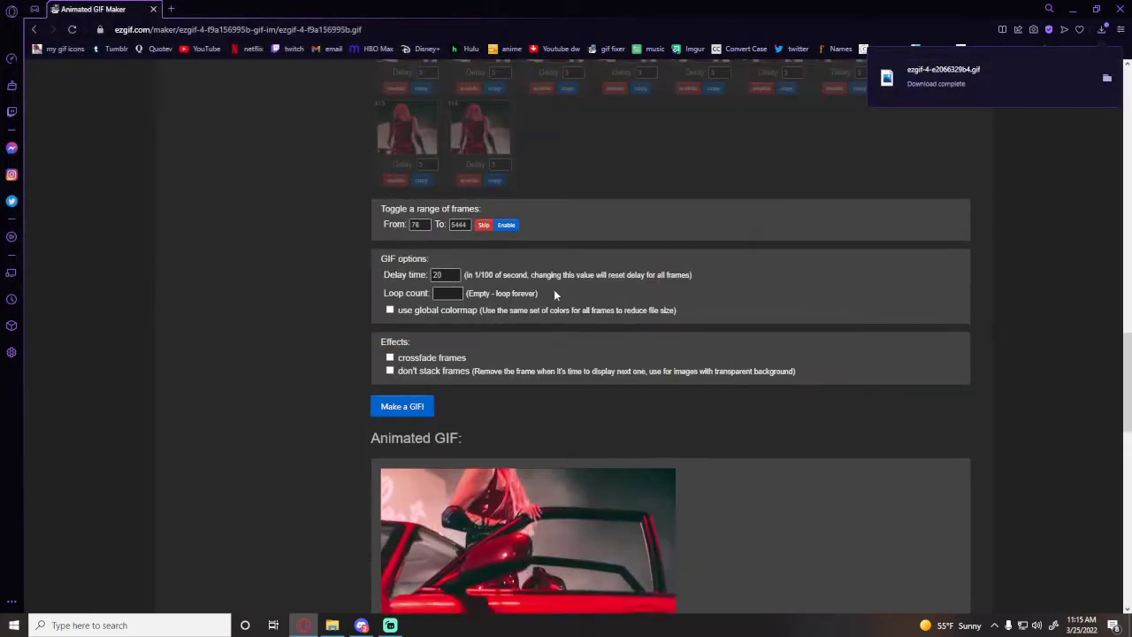
pyautogui.click(506, 225)
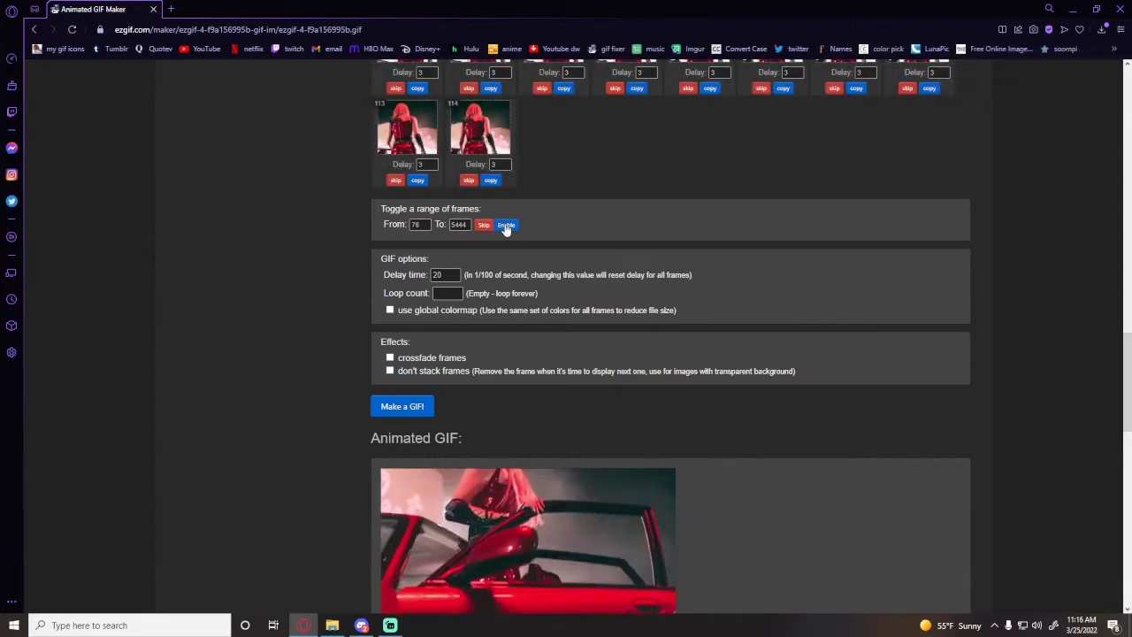
pyautogui.scroll(1, 486, 283)
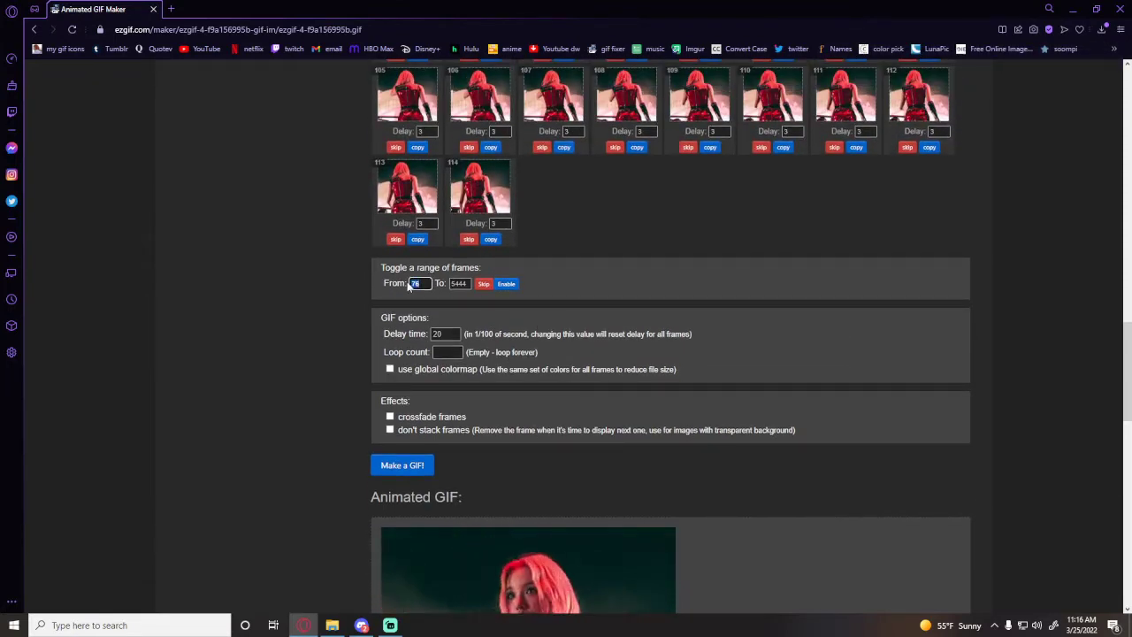
# Step: Skip the frame range from 1 to 75 and make a GIF of the second part of the animation
pyautogui.write('1')
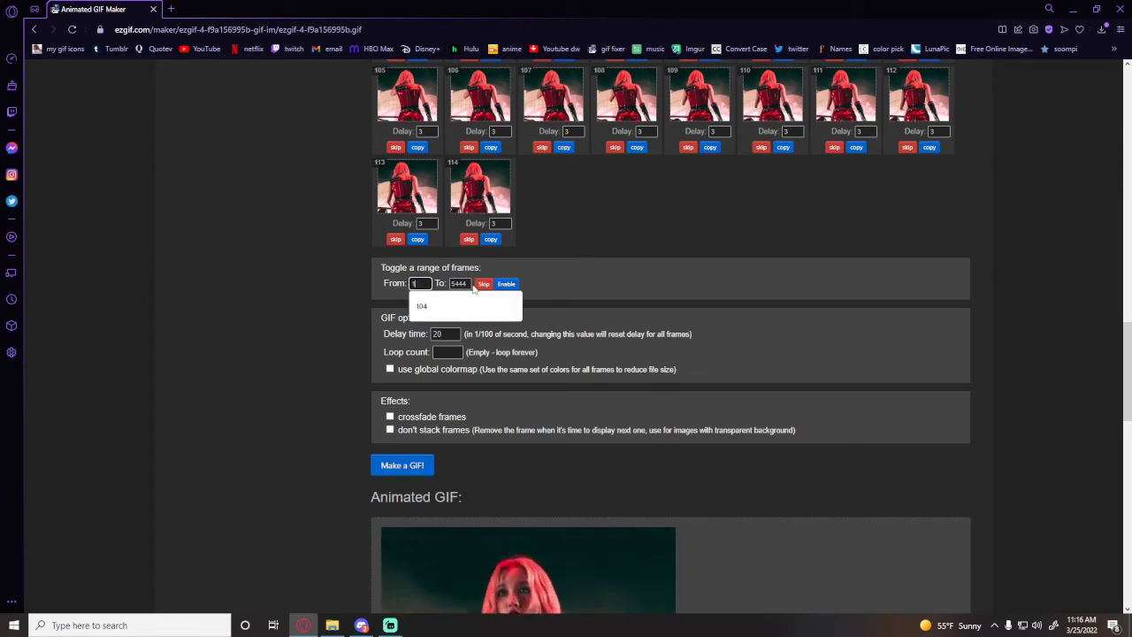
pyautogui.doubleClick(448, 285)
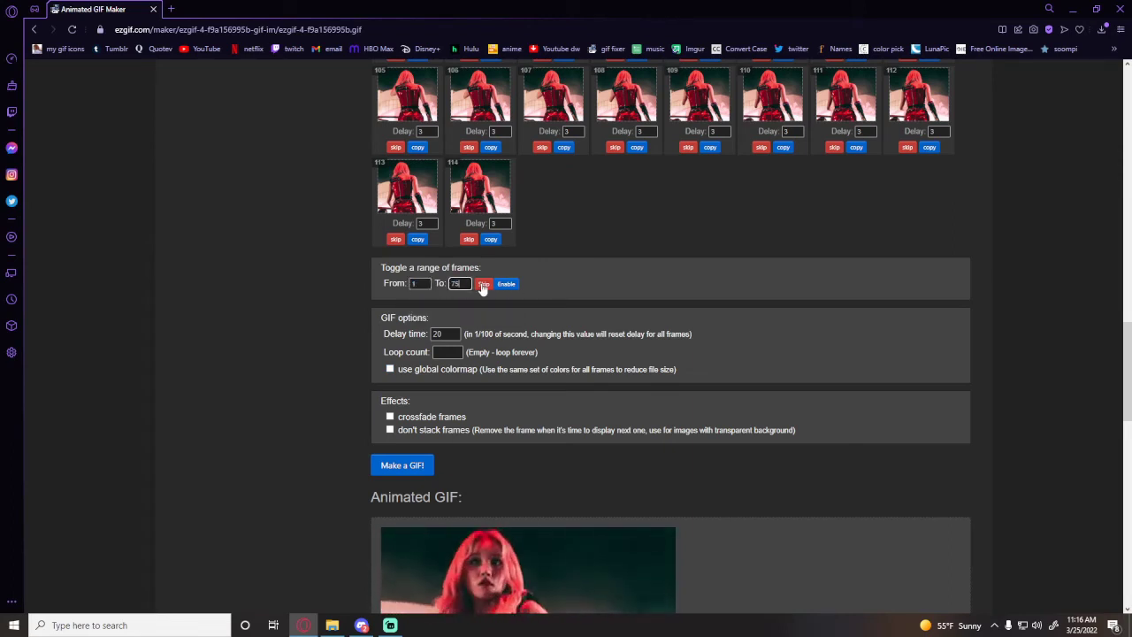
pyautogui.scroll(9, 566, 464)
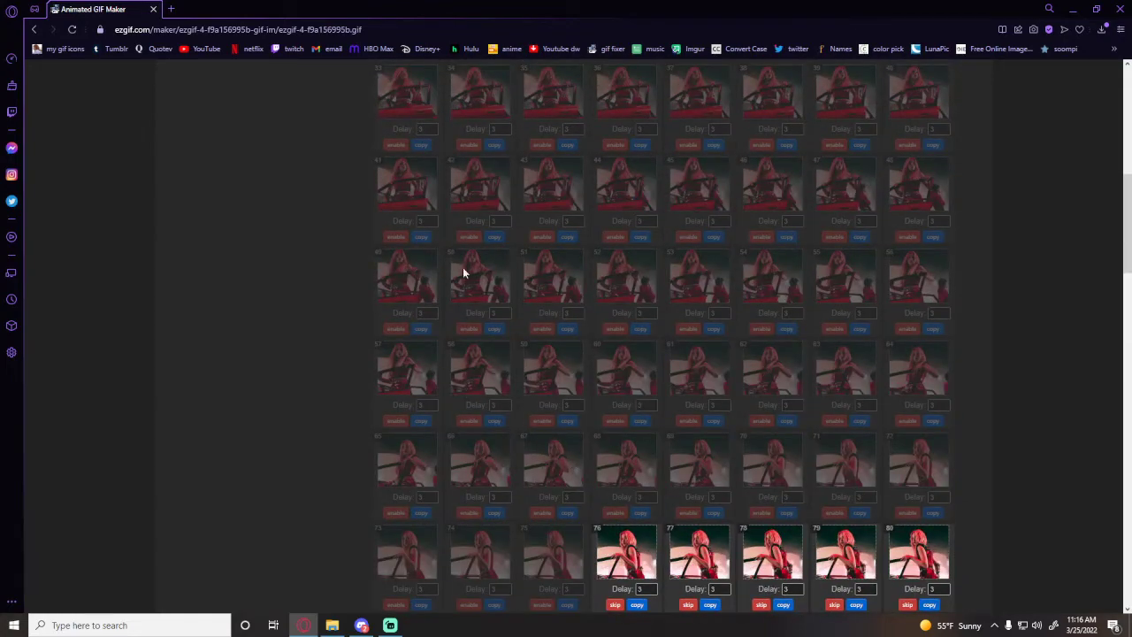
pyautogui.scroll(-10, 483, 376)
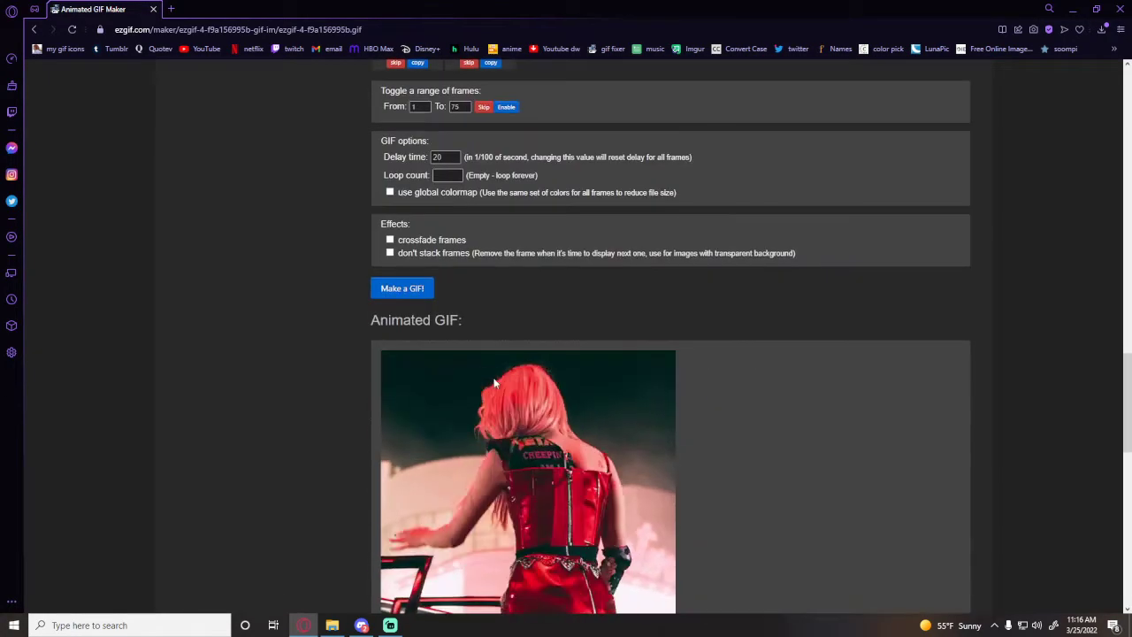
# Step: Save the finished second-part GIF under its default name in the mina gifs folder
pyautogui.scroll(-1, 495, 382)
pyautogui.rightClick(670, 394)
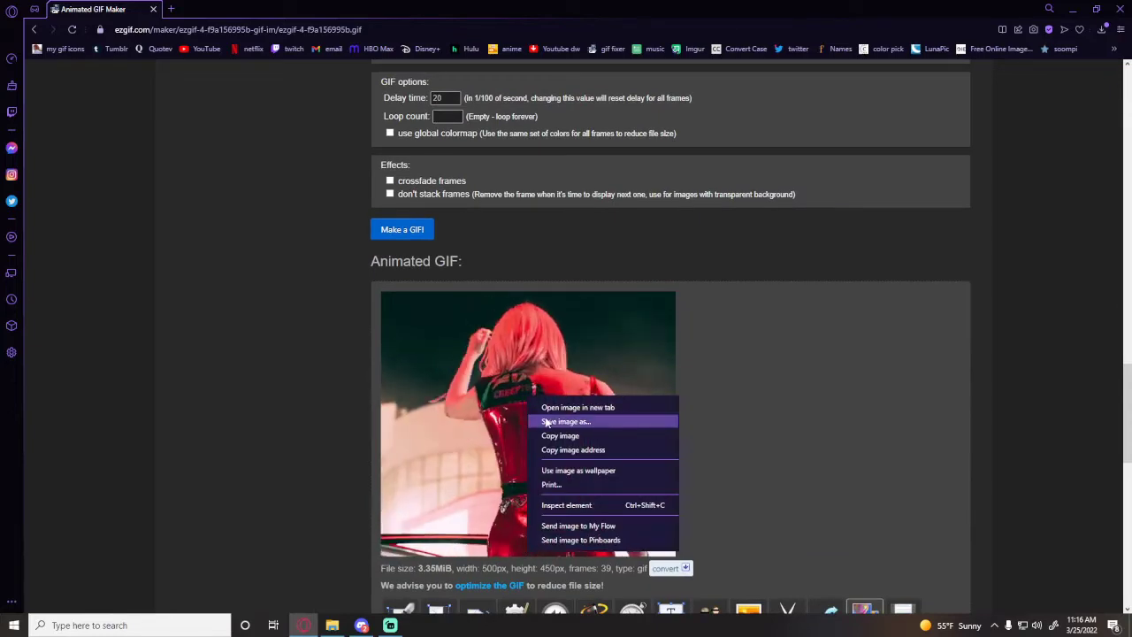
pyautogui.click(692, 419)
pyautogui.press('Return')
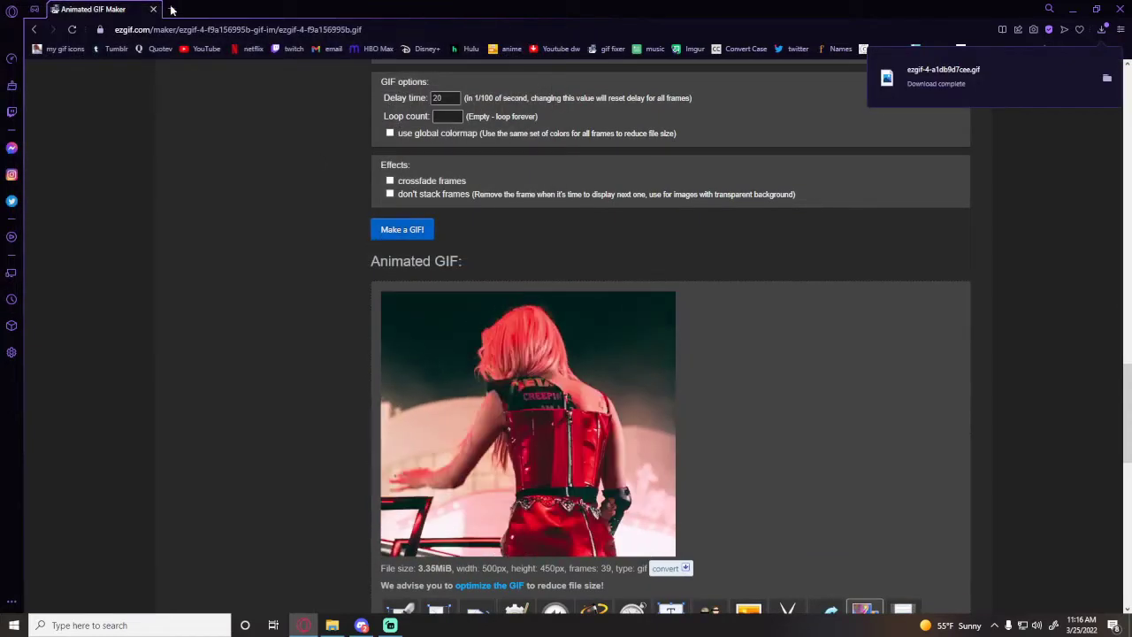
# Step: Open Tumblr in a new browser tab and start a new text post
pyautogui.click(171, 10)
pyautogui.click(114, 49)
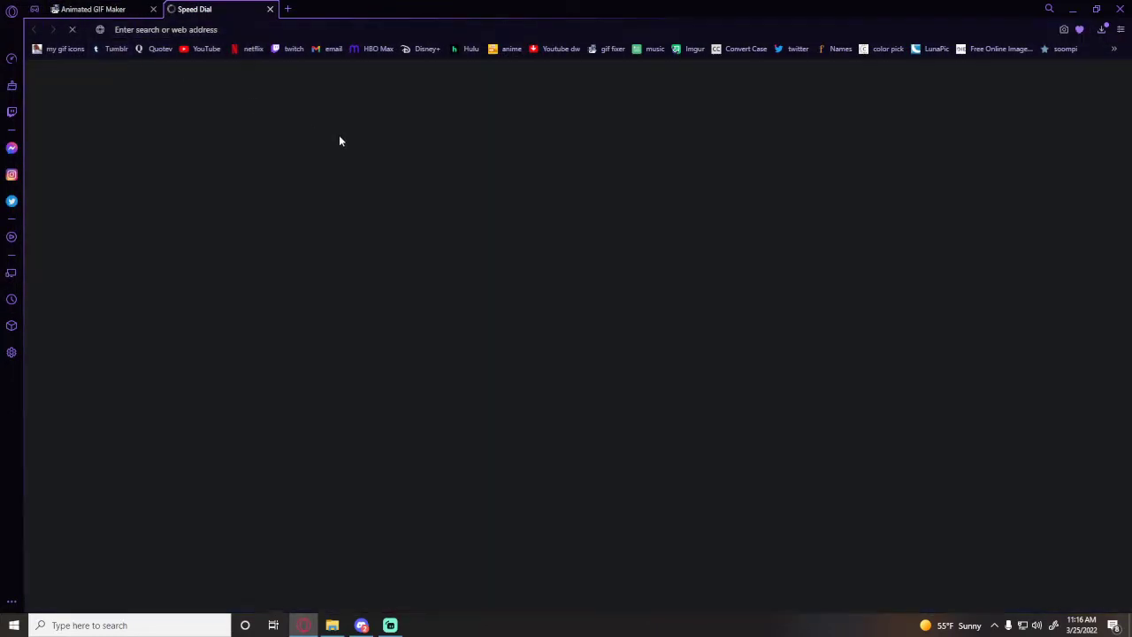
pyautogui.click(359, 146)
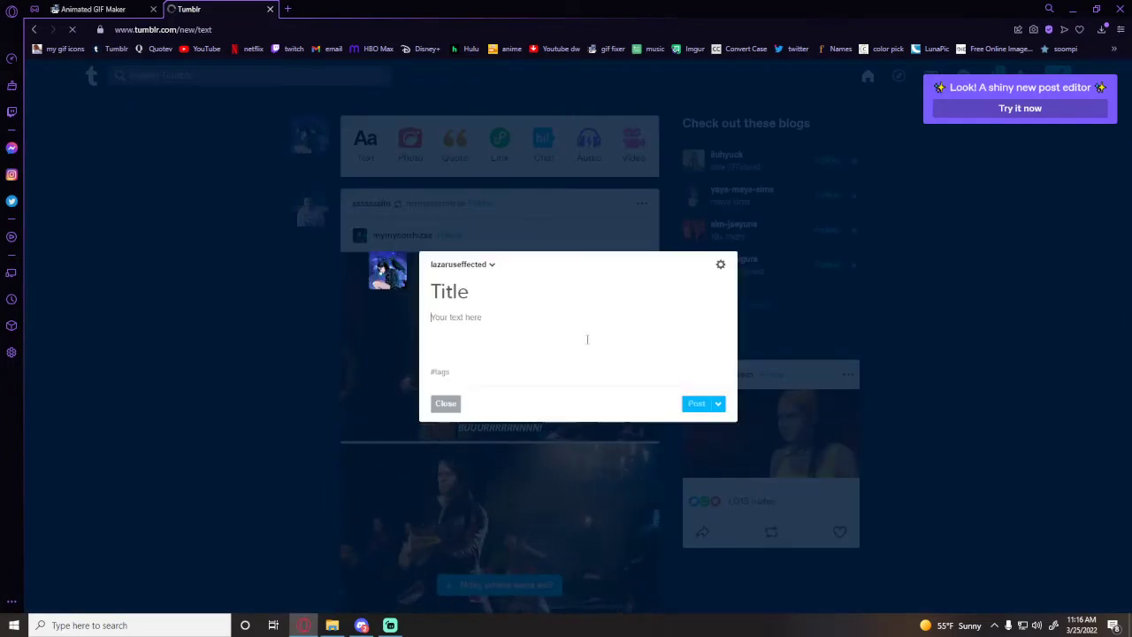
# Step: Insert the saved GIFs ezgif-4-a2066329b4.gif and ezgif-4-a1db9d7cee.gif into the Tumblr post, one below the other
pyautogui.click(698, 318)
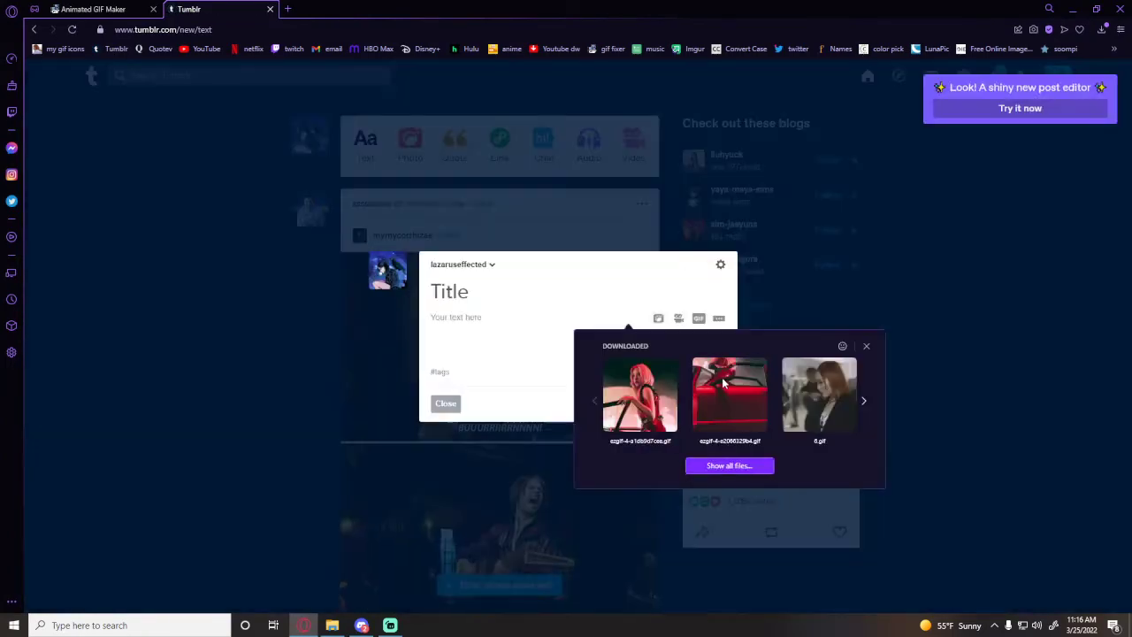
pyautogui.click(653, 356)
pyautogui.moveTo(697, 435); pyautogui.dragTo(733, 446)
pyautogui.click(732, 450)
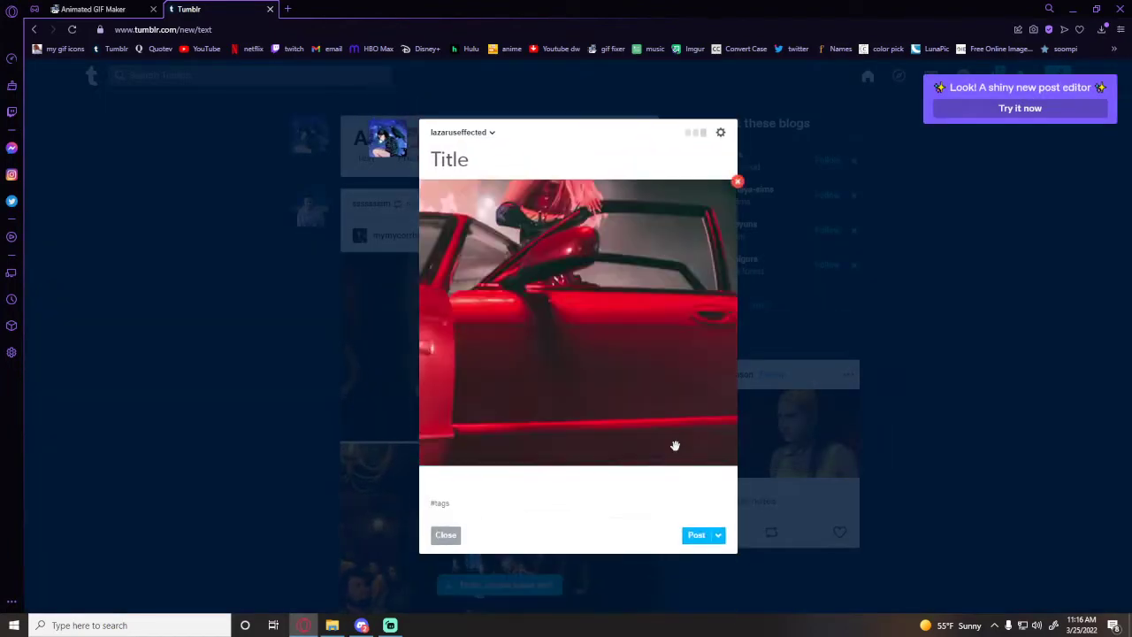
pyautogui.click(659, 485)
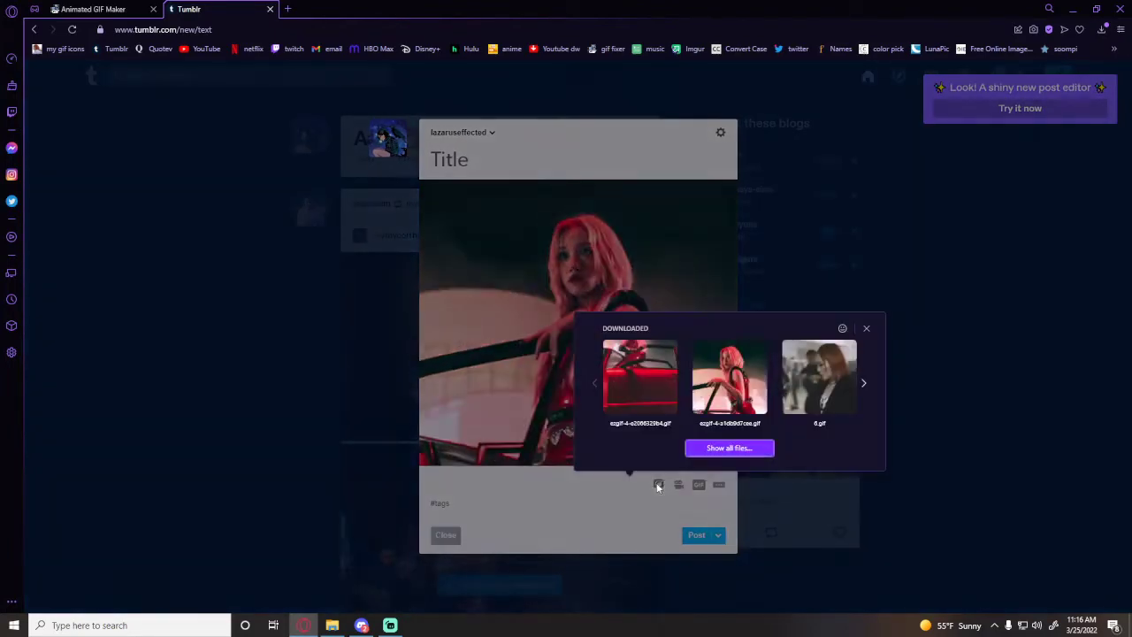
pyautogui.moveTo(735, 393); pyautogui.dragTo(629, 480)
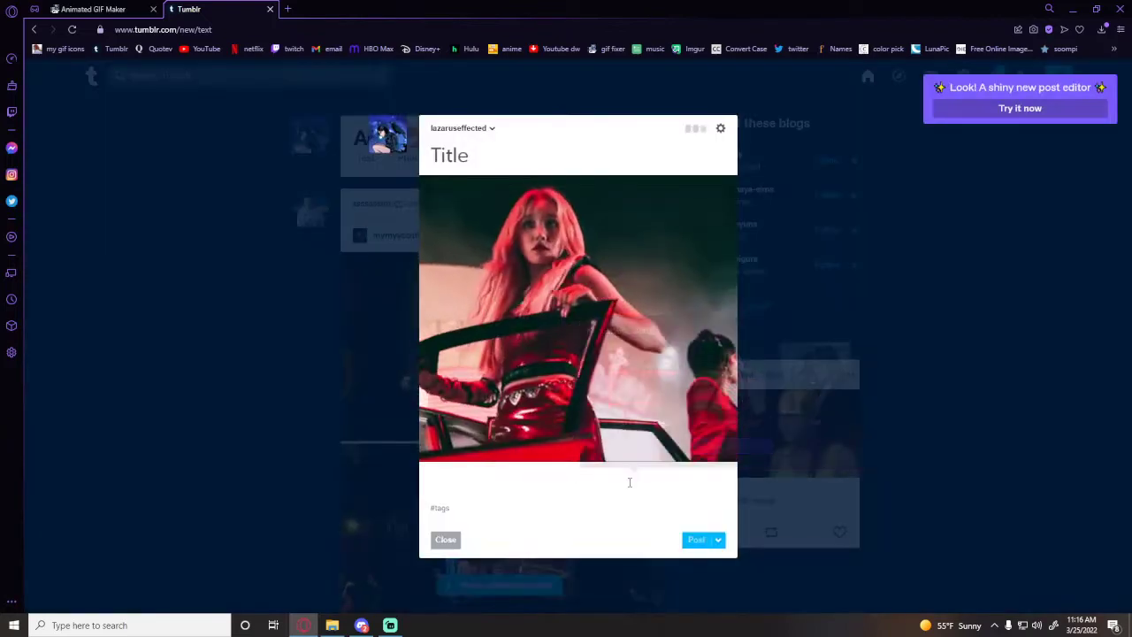
# Step: Check both GIFs in the draft and publish the post
pyautogui.scroll(-2, 626, 476)
pyautogui.scroll(-2, 624, 471)
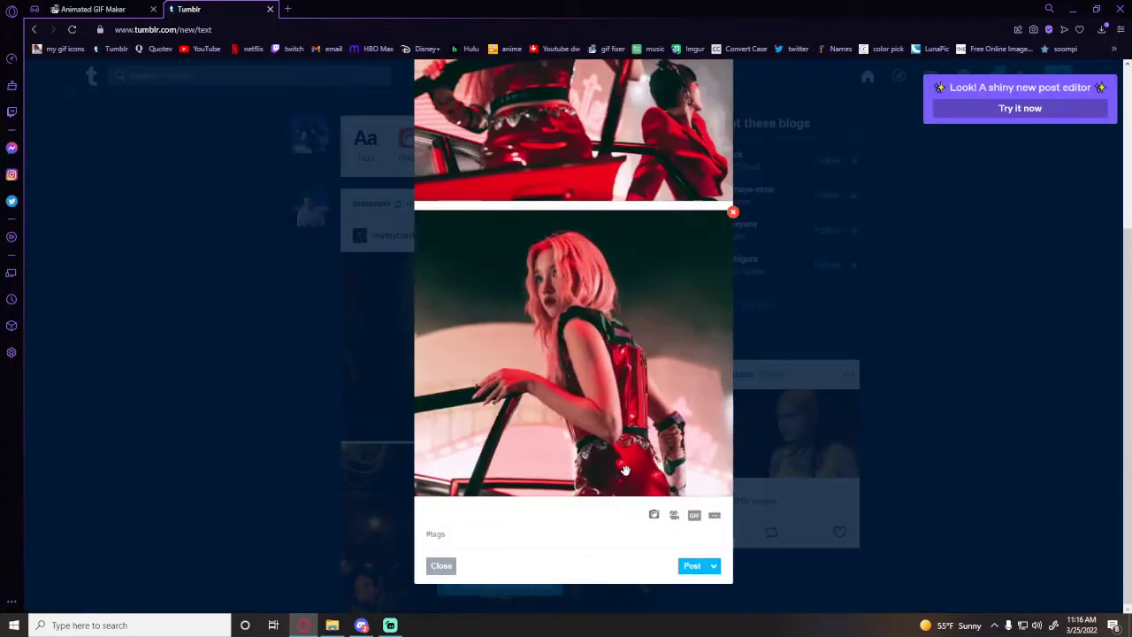
pyautogui.click(703, 567)
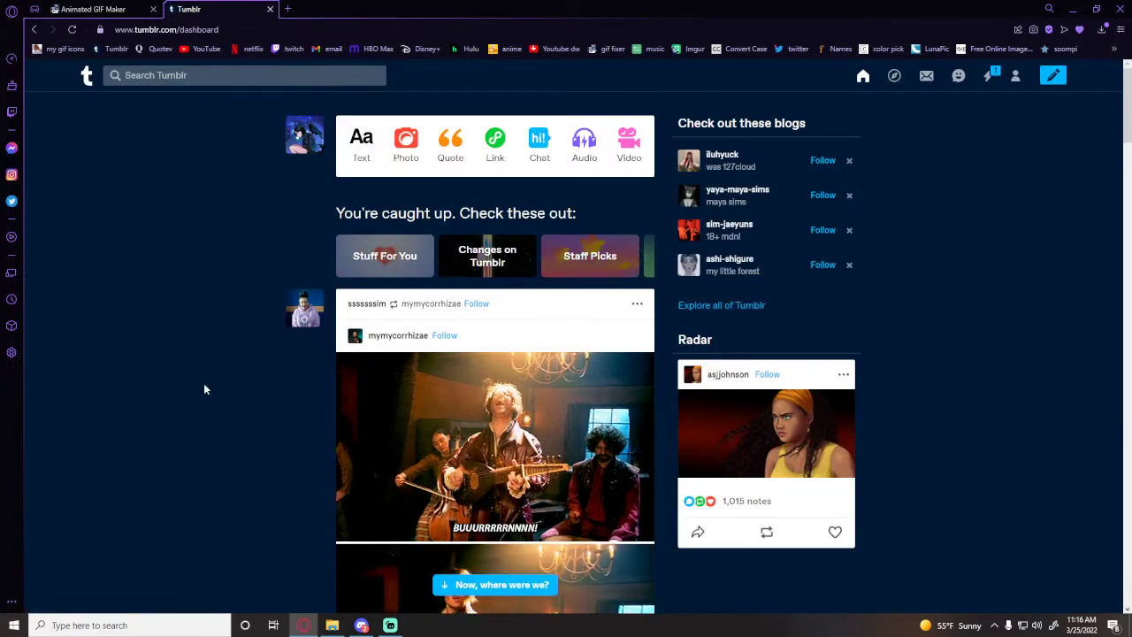
# Step: Open the blog's list of posts and examine how the two GIFs play in the new post
pyautogui.scroll(-8, 204, 389)
pyautogui.click(1017, 78)
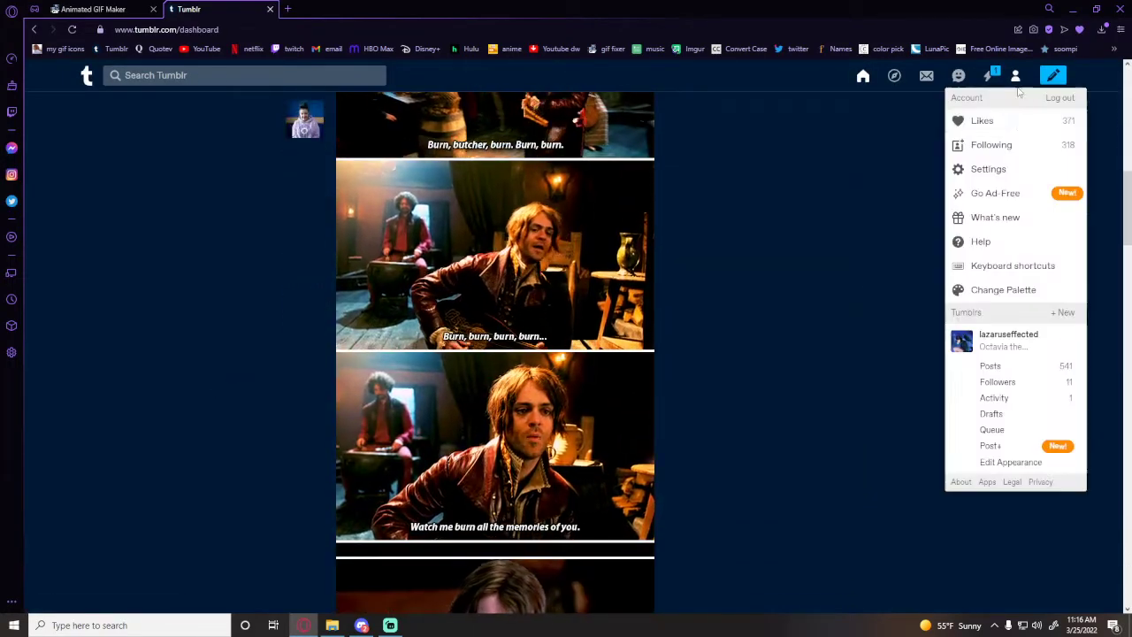
pyautogui.click(998, 364)
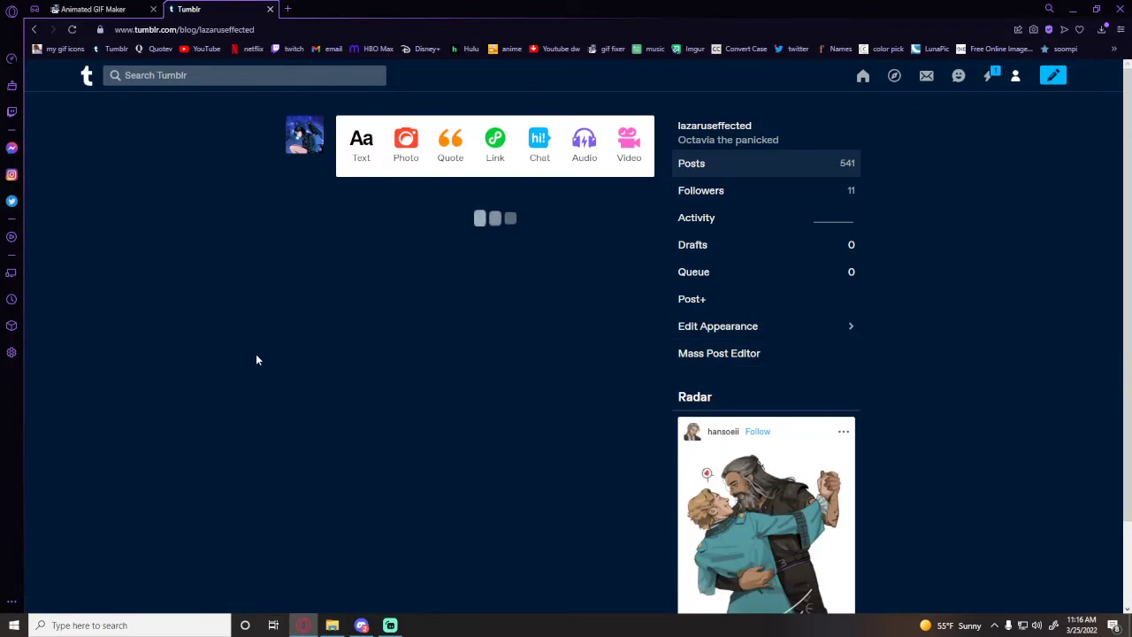
pyautogui.scroll(-3, 256, 360)
pyautogui.scroll(3, 257, 360)
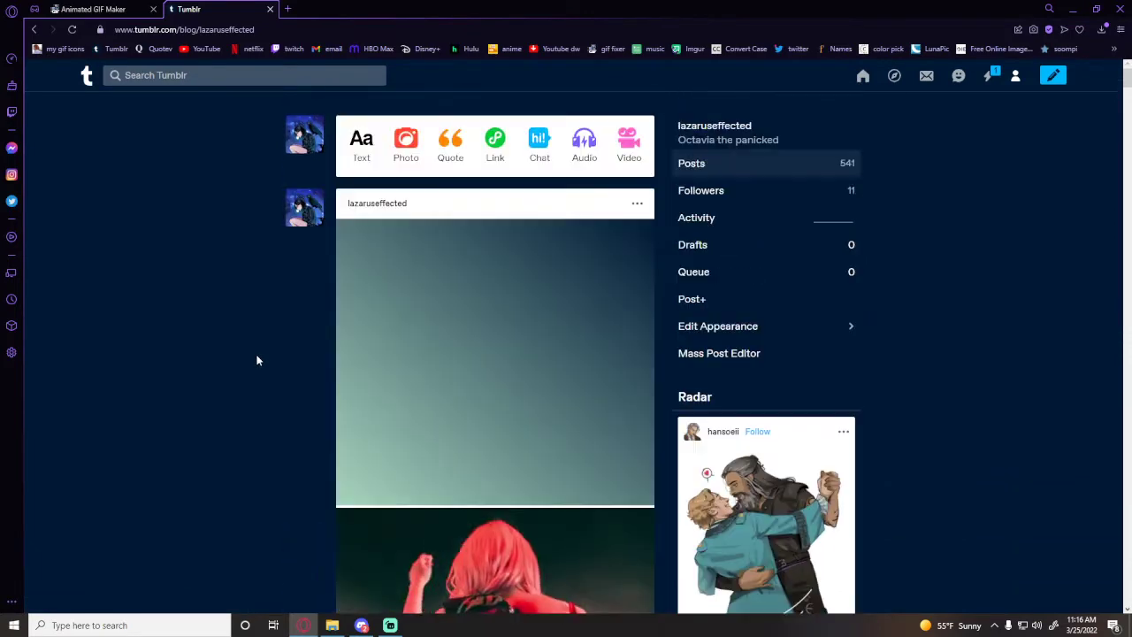
pyautogui.scroll(-2, 256, 360)
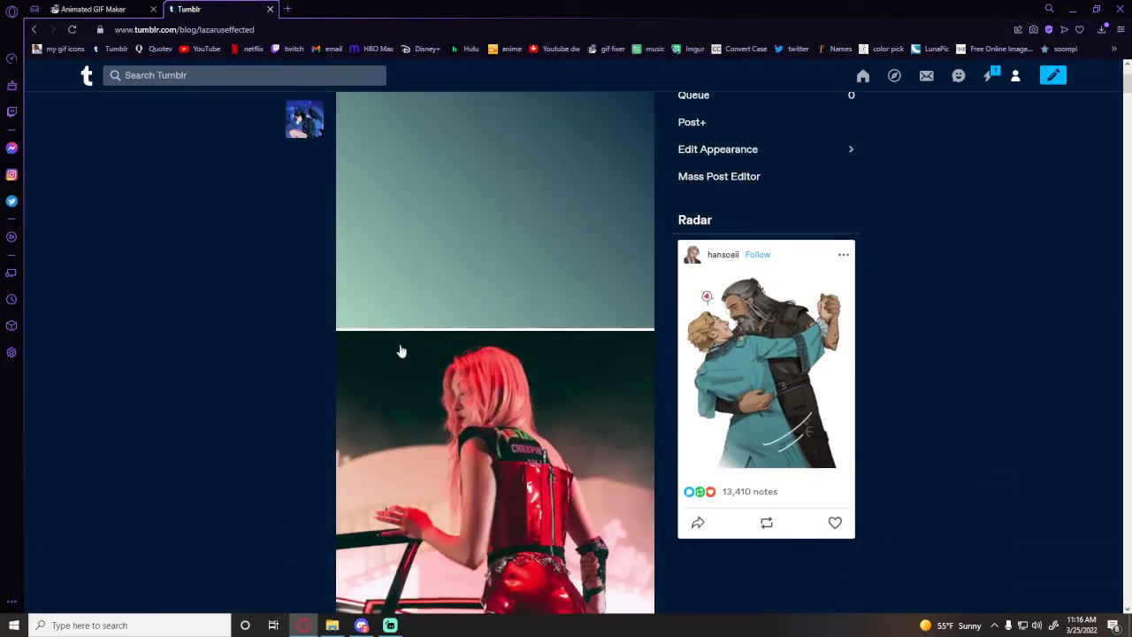
# Step: Delete My Movie.mp4 from the mina folder in File Explorer
pyautogui.click(335, 625)
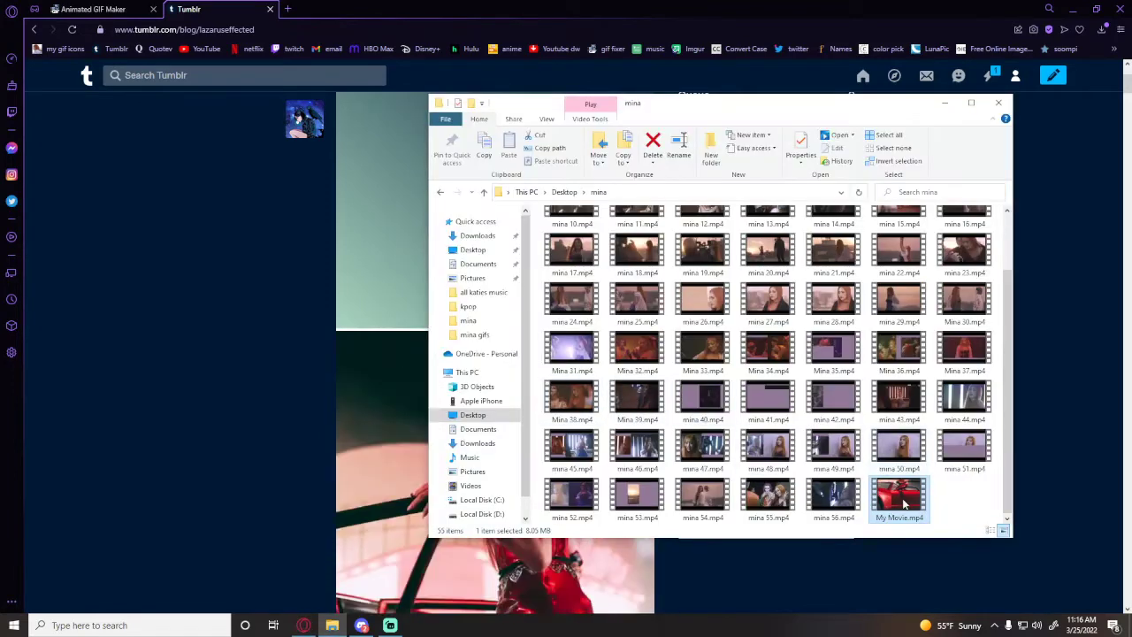
pyautogui.rightClick(904, 504)
pyautogui.click(934, 460)
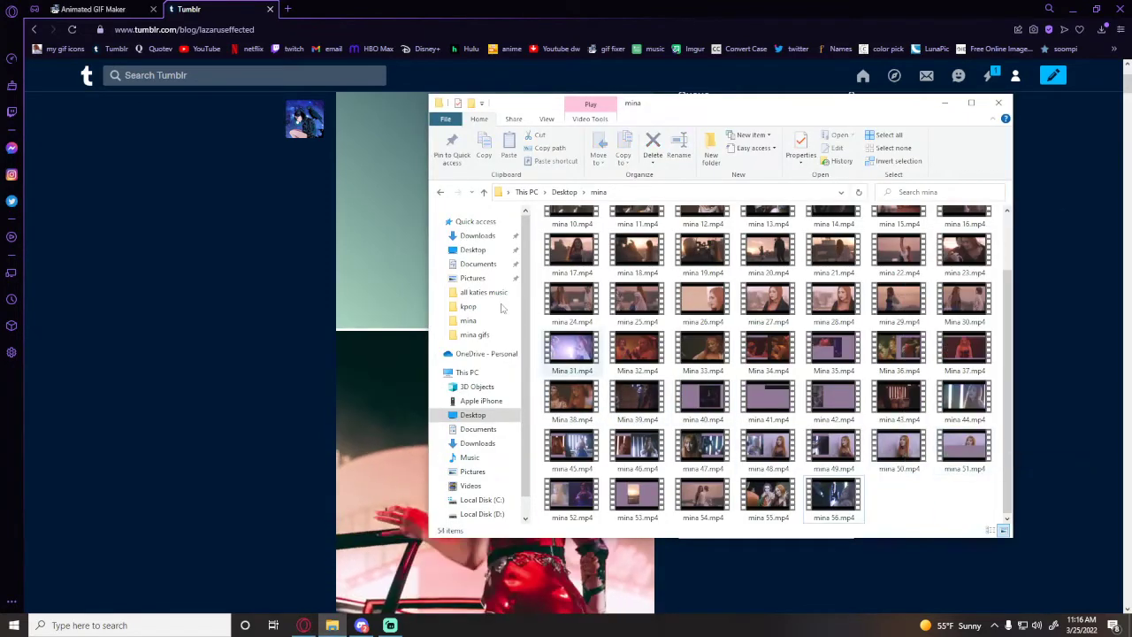
# Step: Delete the two newly saved ezgif GIFs from the mina gifs folder on the desktop and close File Explorer
pyautogui.click(472, 250)
pyautogui.doubleClick(699, 244)
pyautogui.moveTo(828, 384); pyautogui.dragTo(632, 281)
pyautogui.rightClick(633, 299)
pyautogui.click(662, 573)
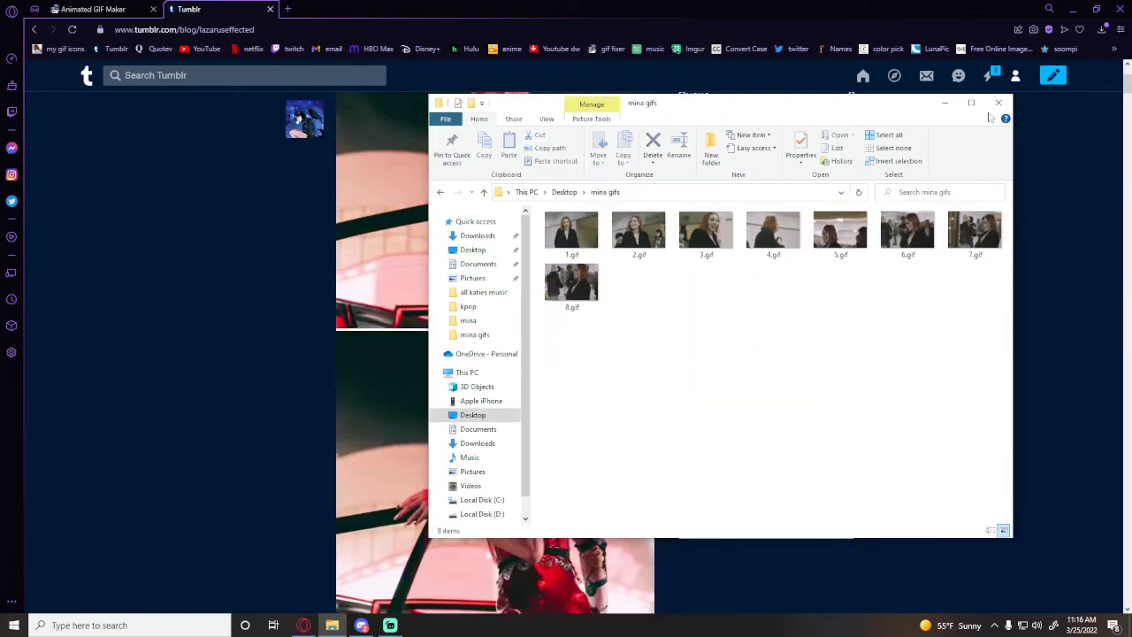
pyautogui.click(999, 102)
# Step: Return to the ezgif tab, skip all frames from 56 to the end, and make a shorter first-part GIF
pyautogui.scroll(2, 230, 301)
pyautogui.scroll(-1, 235, 296)
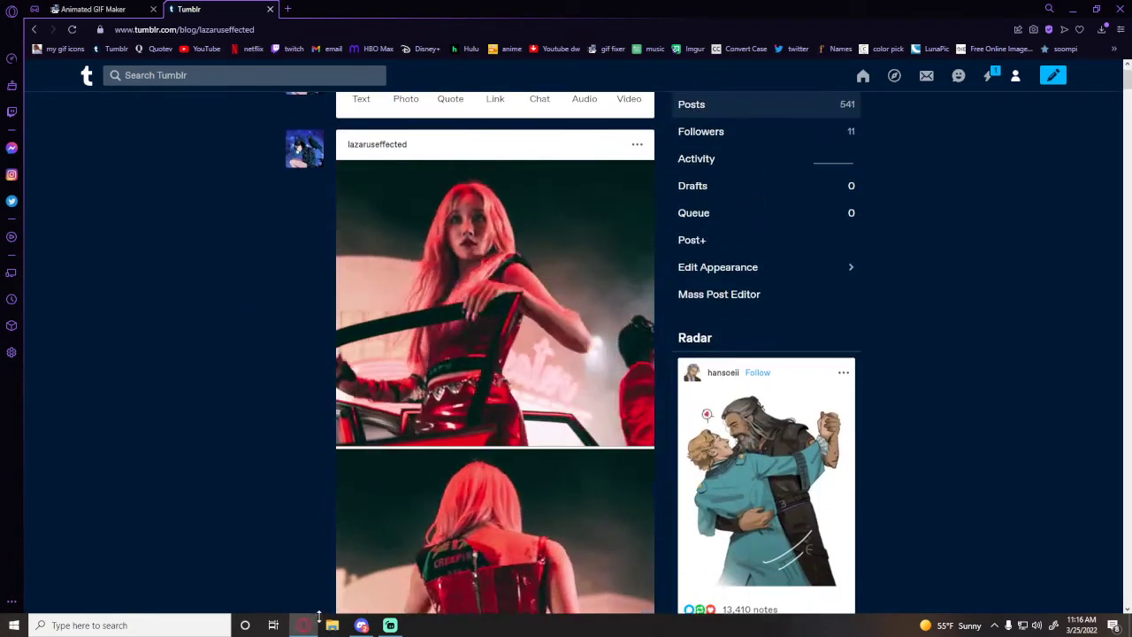
pyautogui.click(78, 7)
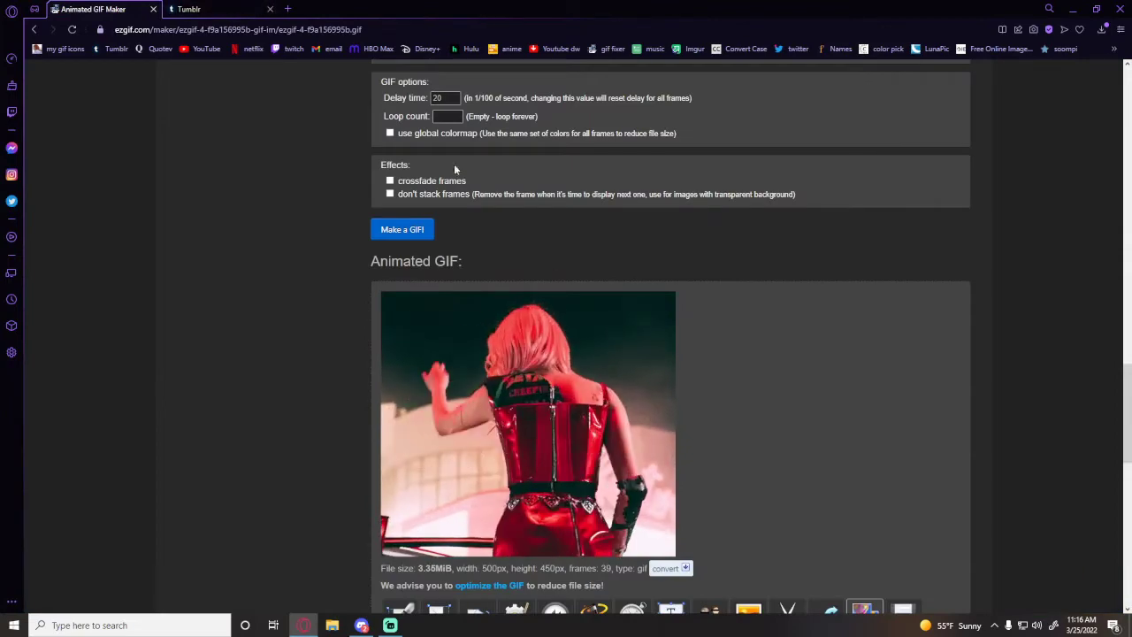
pyautogui.scroll(3, 535, 298)
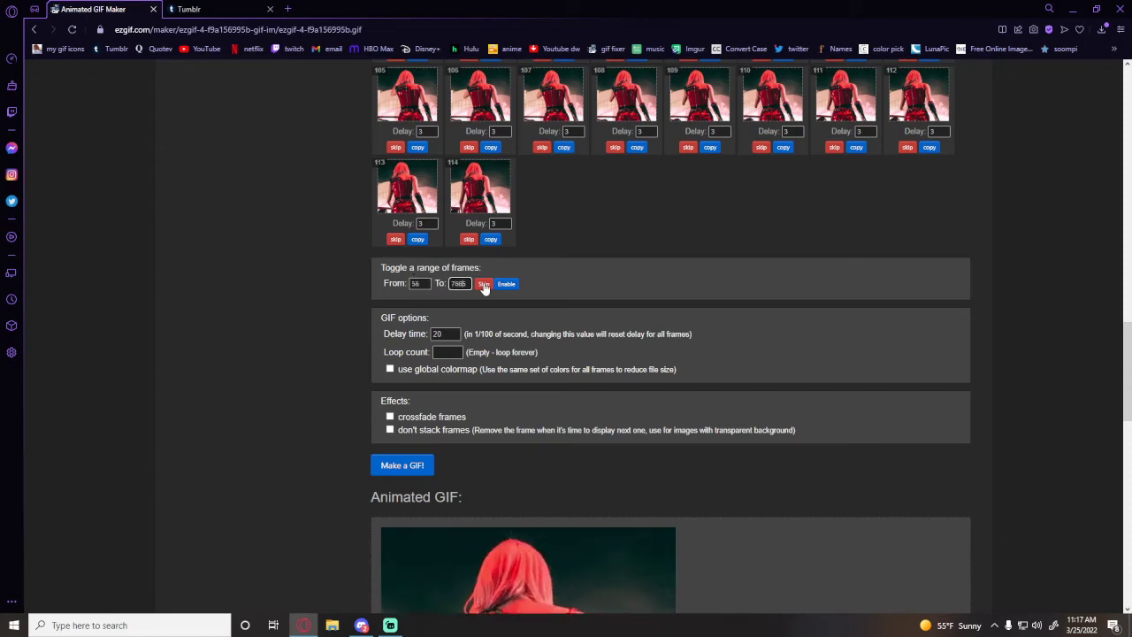
pyautogui.click(484, 285)
pyautogui.click(403, 465)
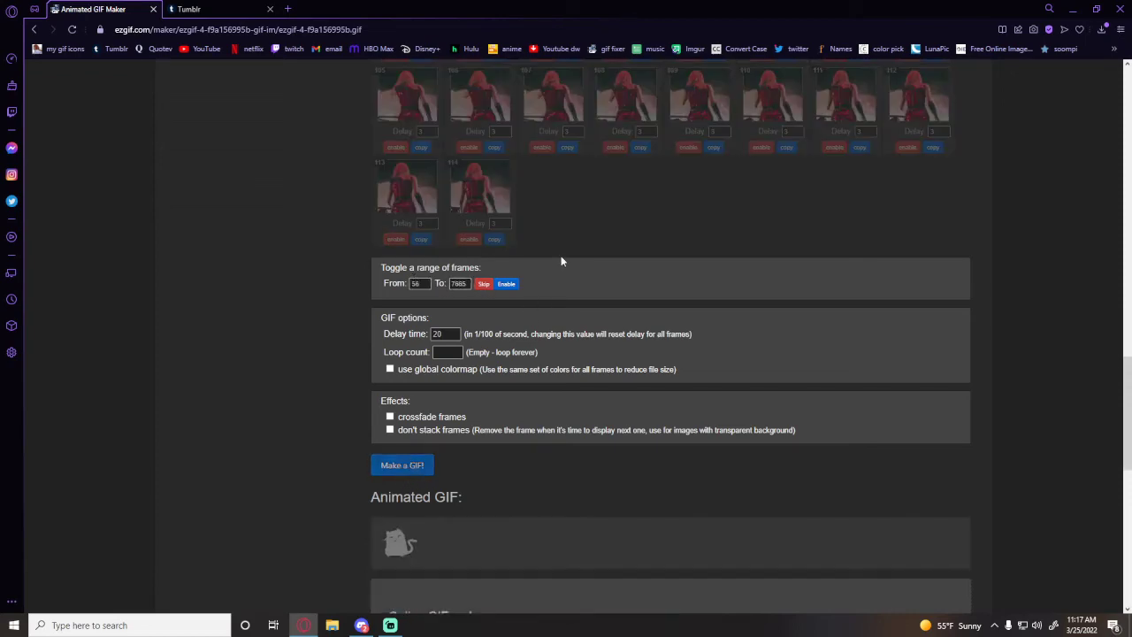
# Step: Re-enable the frames from 56 to the end and skip the range from 1 to 55 instead
pyautogui.scroll(3, 562, 190)
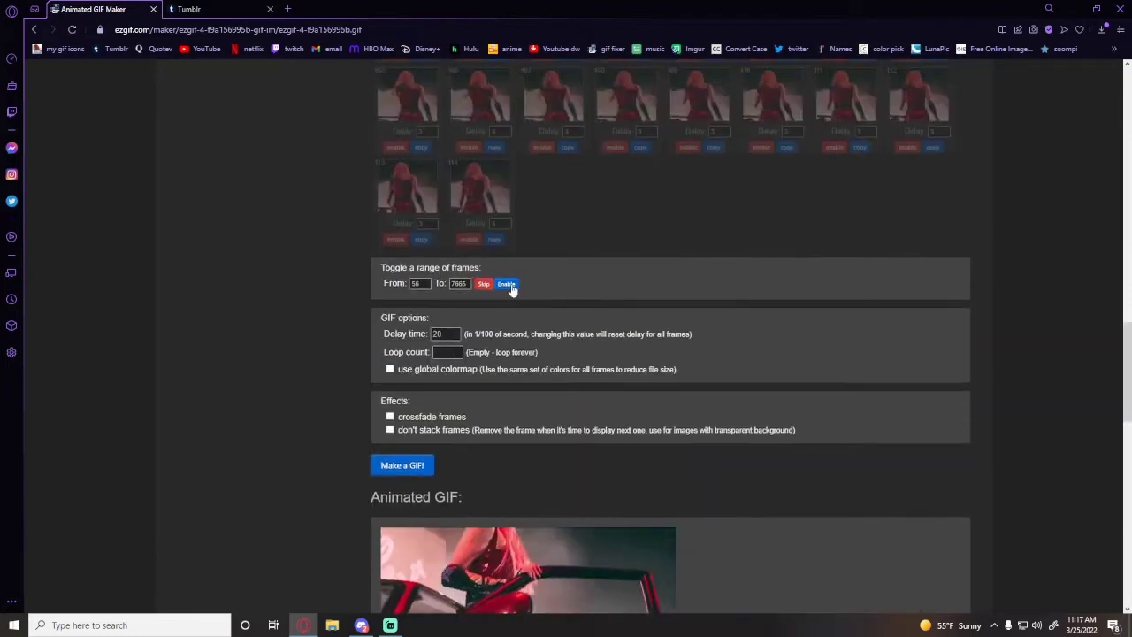
pyautogui.moveTo(425, 284); pyautogui.dragTo(405, 290)
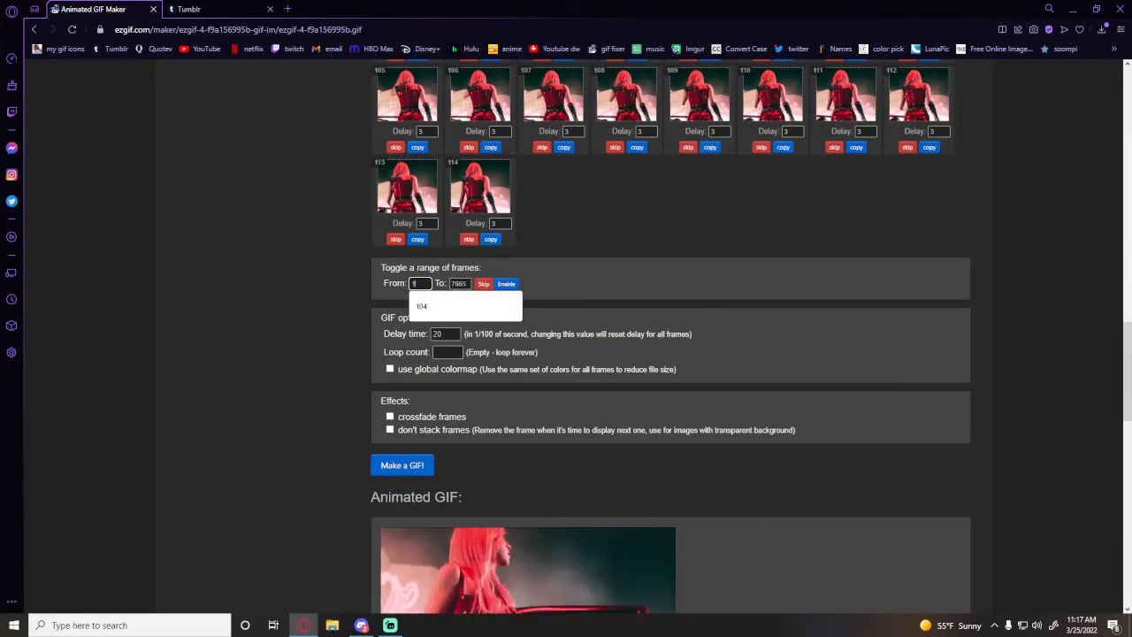
pyautogui.write('55')
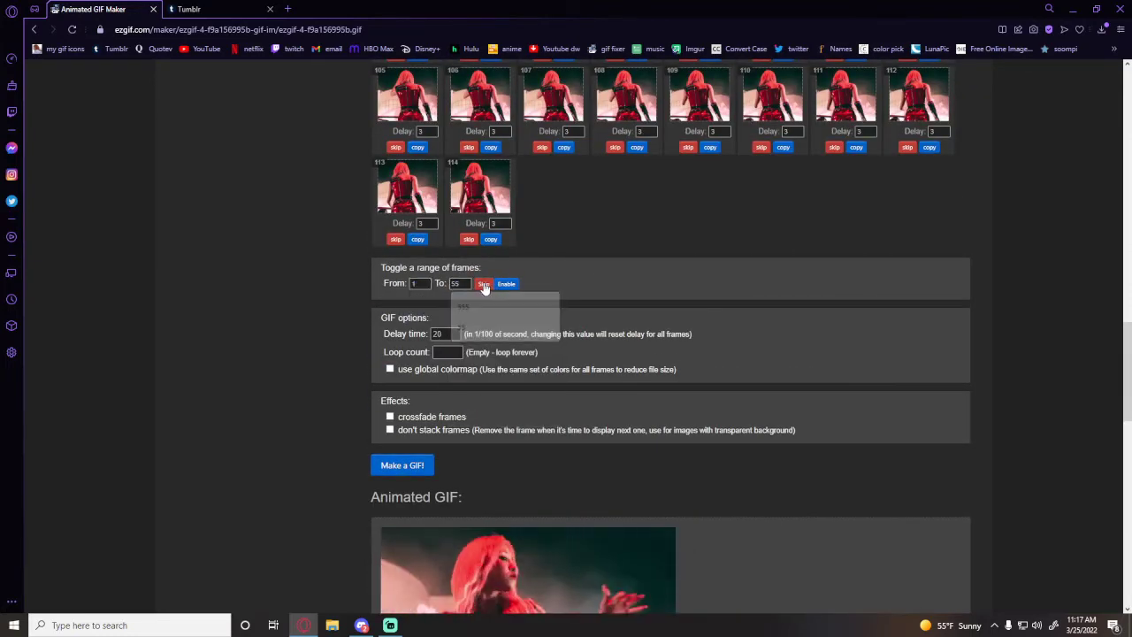
pyautogui.scroll(7, 540, 367)
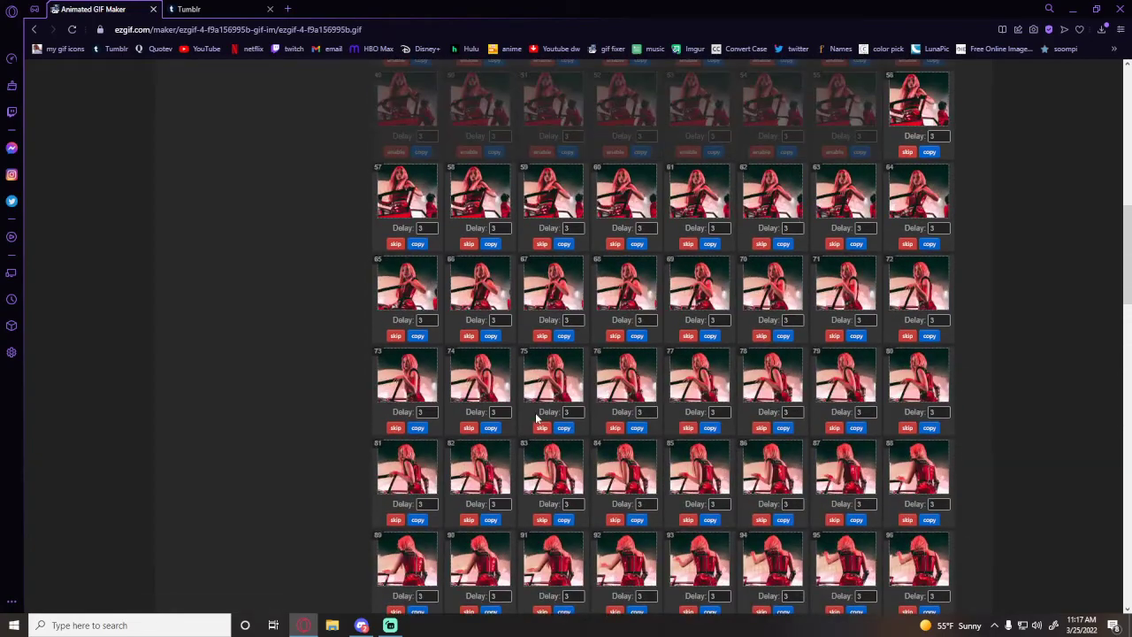
pyautogui.scroll(-10, 538, 417)
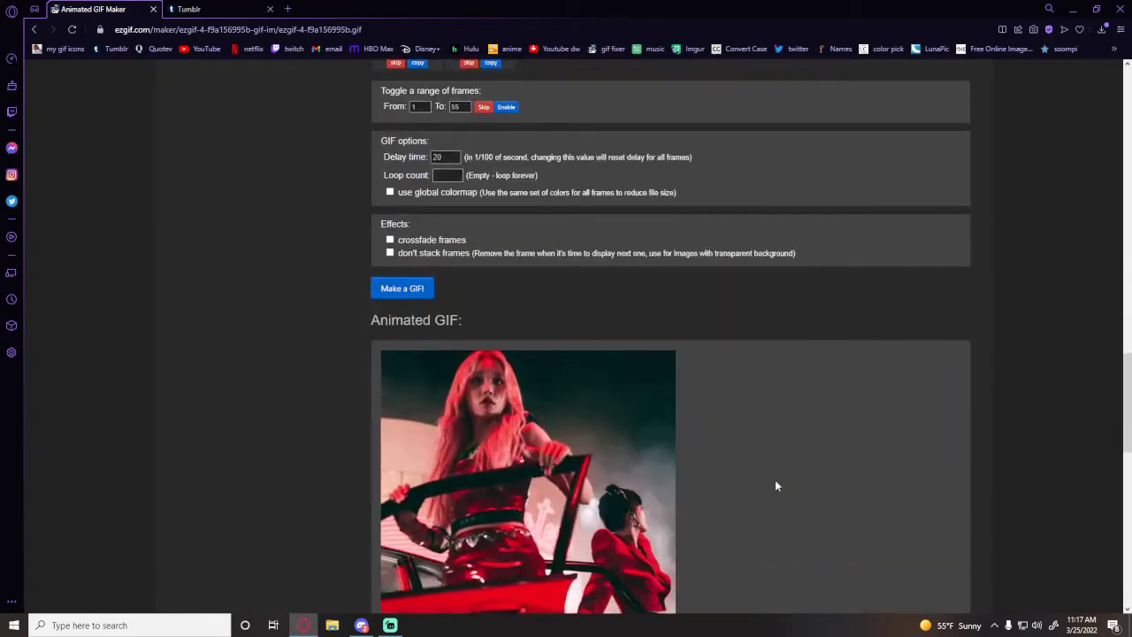
# Step: Make a GIF of the second part from the frames that are still enabled
pyautogui.scroll(5, 734, 440)
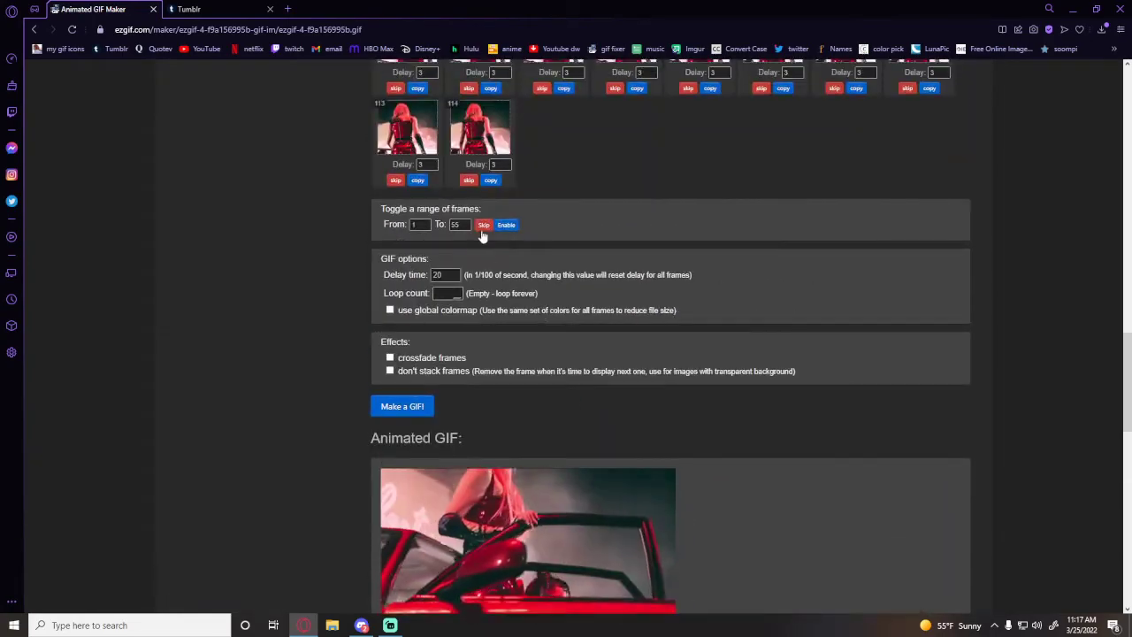
pyautogui.click(423, 402)
pyautogui.scroll(-4, 613, 428)
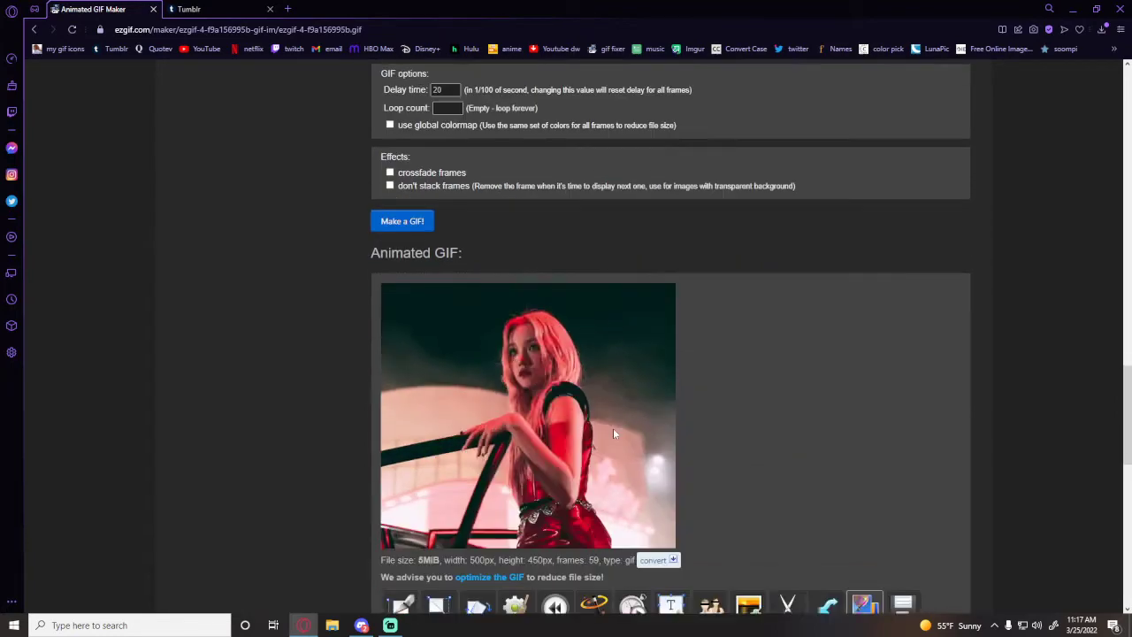
# Step: Split the new second-part GIF into frames and open them for animation editing
pyautogui.click(826, 522)
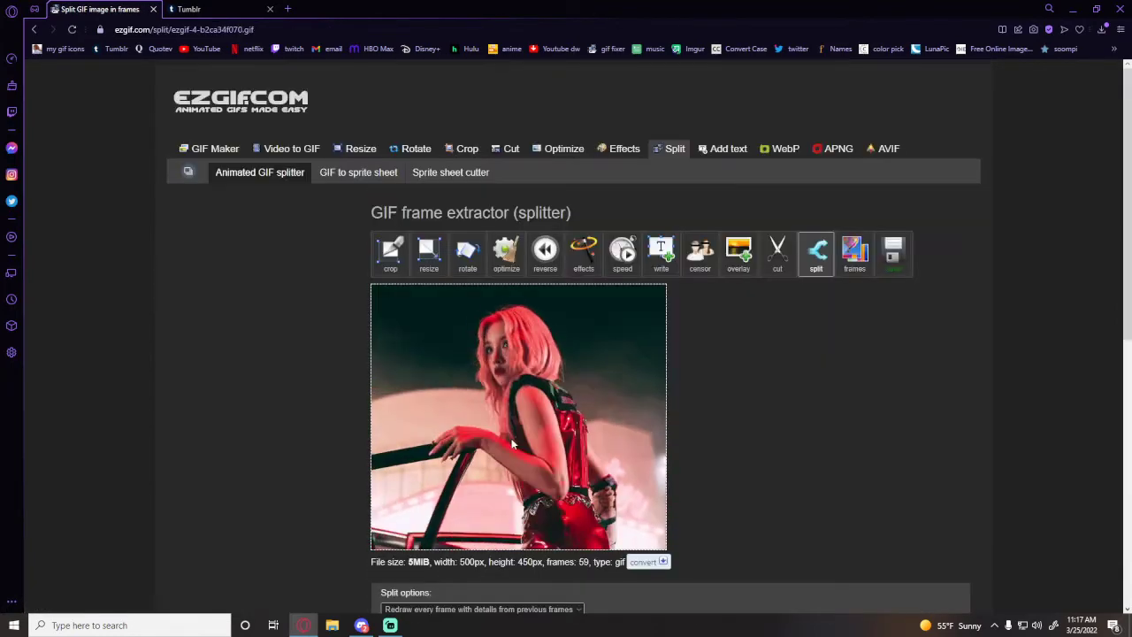
pyautogui.scroll(-3, 409, 416)
pyautogui.click(409, 413)
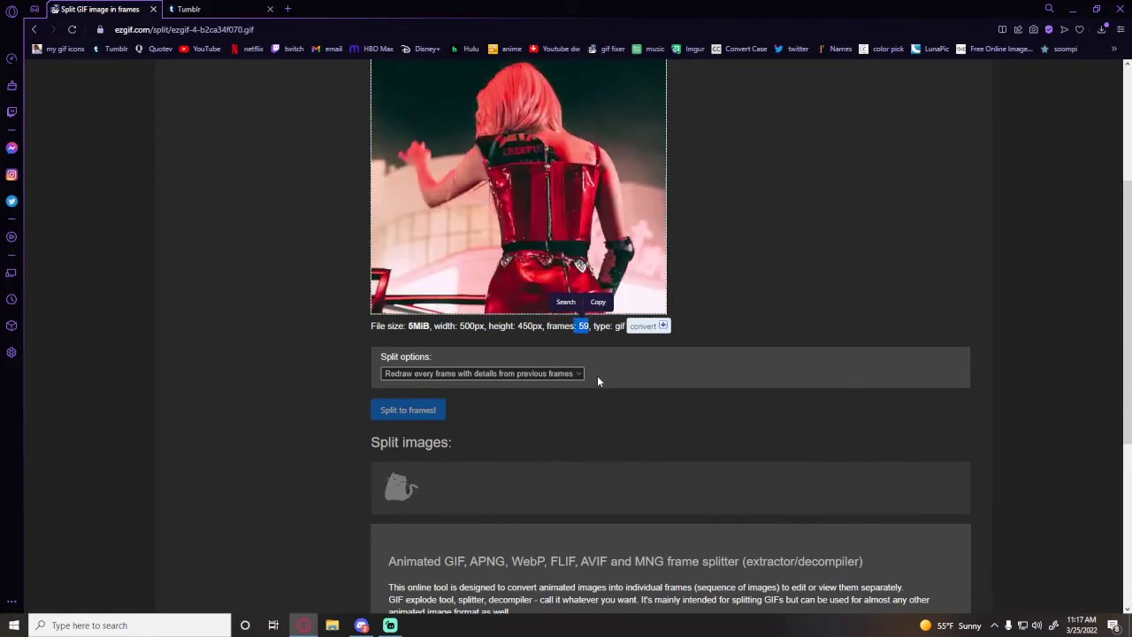
pyautogui.scroll(-4, 589, 382)
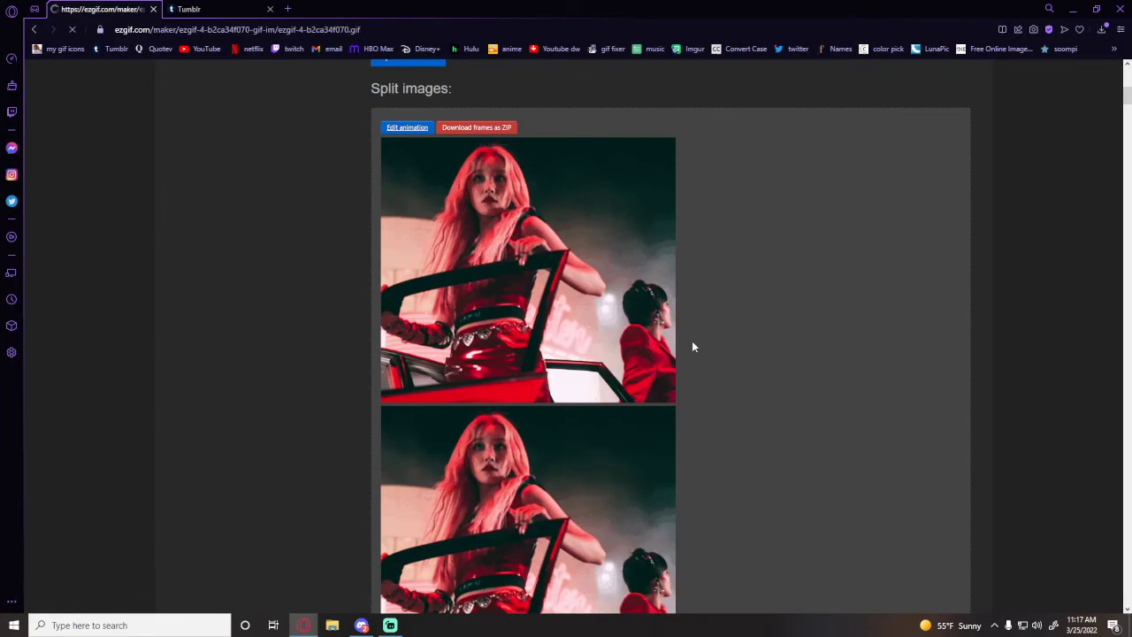
# Step: Skip the frame range from 51 to 5333 and make a GIF from the frames that are still enabled
pyautogui.scroll(-8, 552, 385)
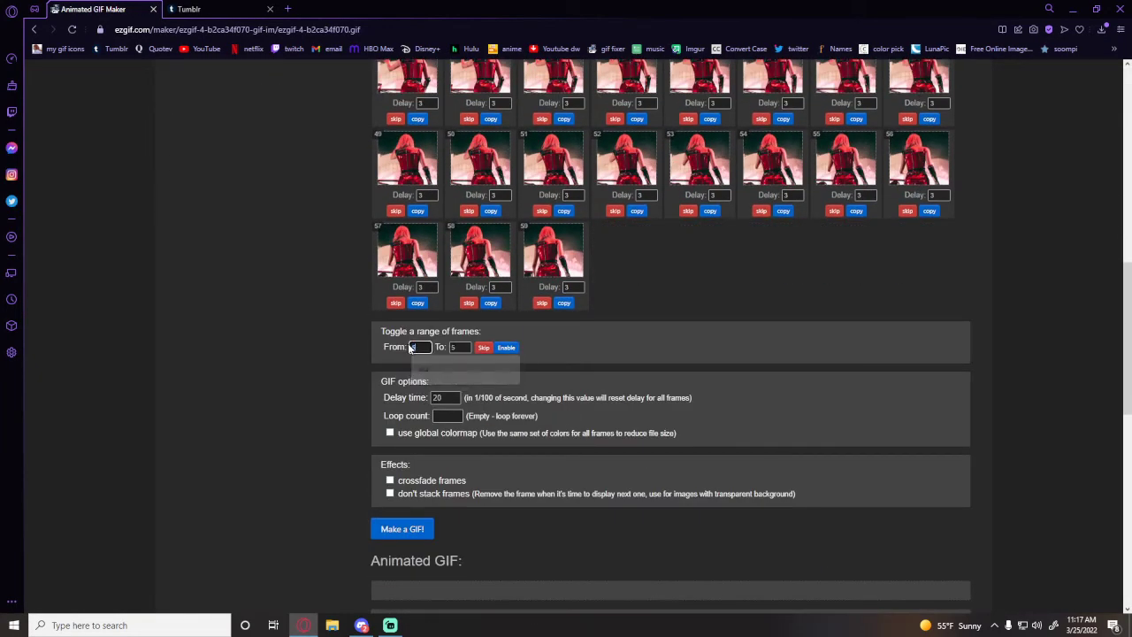
pyautogui.click(459, 347)
pyautogui.write('333')
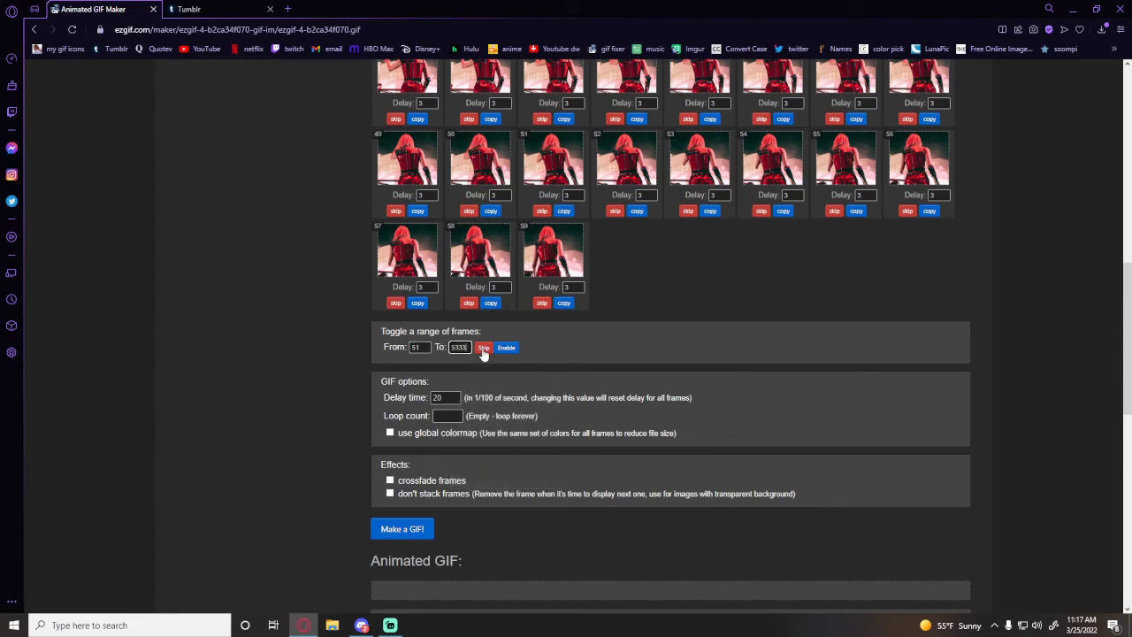
pyautogui.click(484, 347)
pyautogui.click(421, 525)
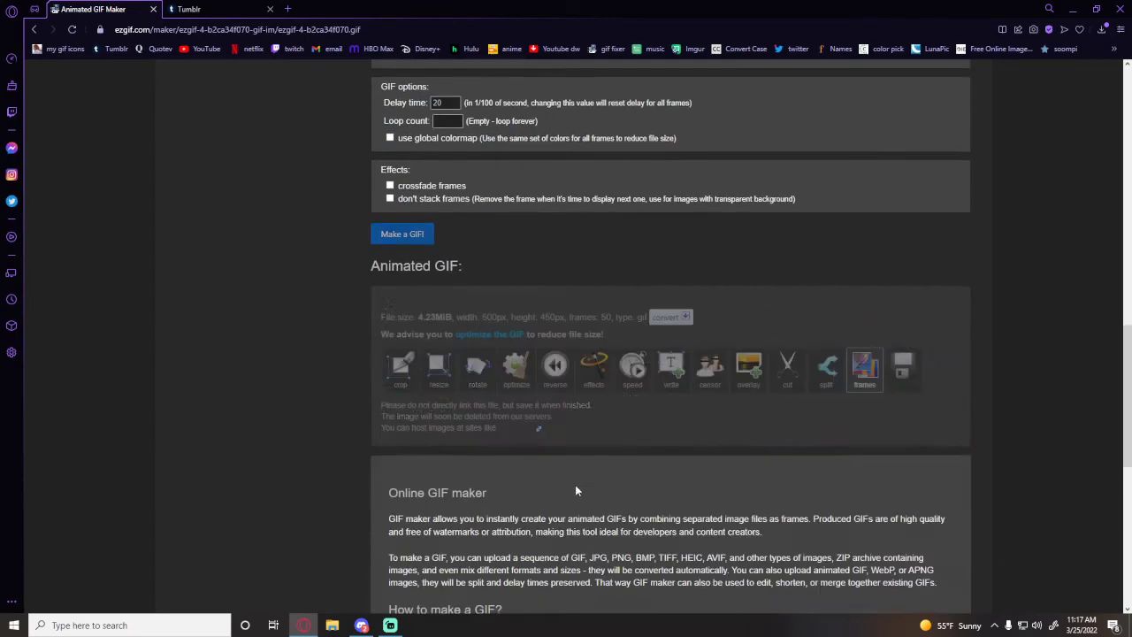
# Step: Re-enable the frames from 51 onward, skip the range from 1 to 50 instead, and make the GIF of the remaining frames
pyautogui.scroll(3, 501, 289)
pyautogui.click(501, 289)
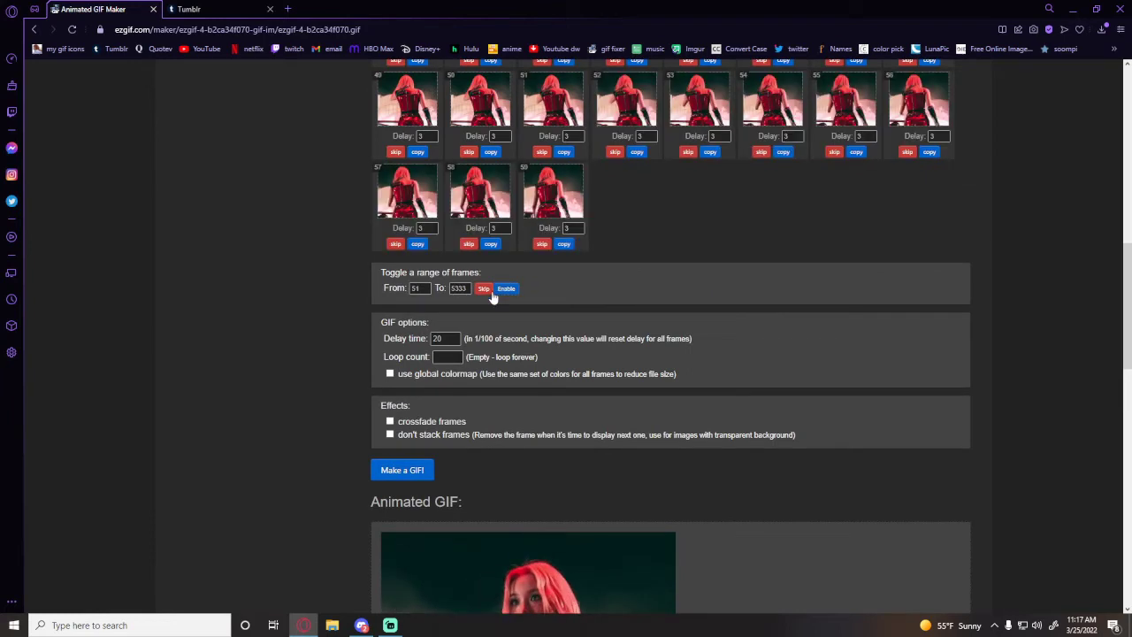
pyautogui.click(471, 288)
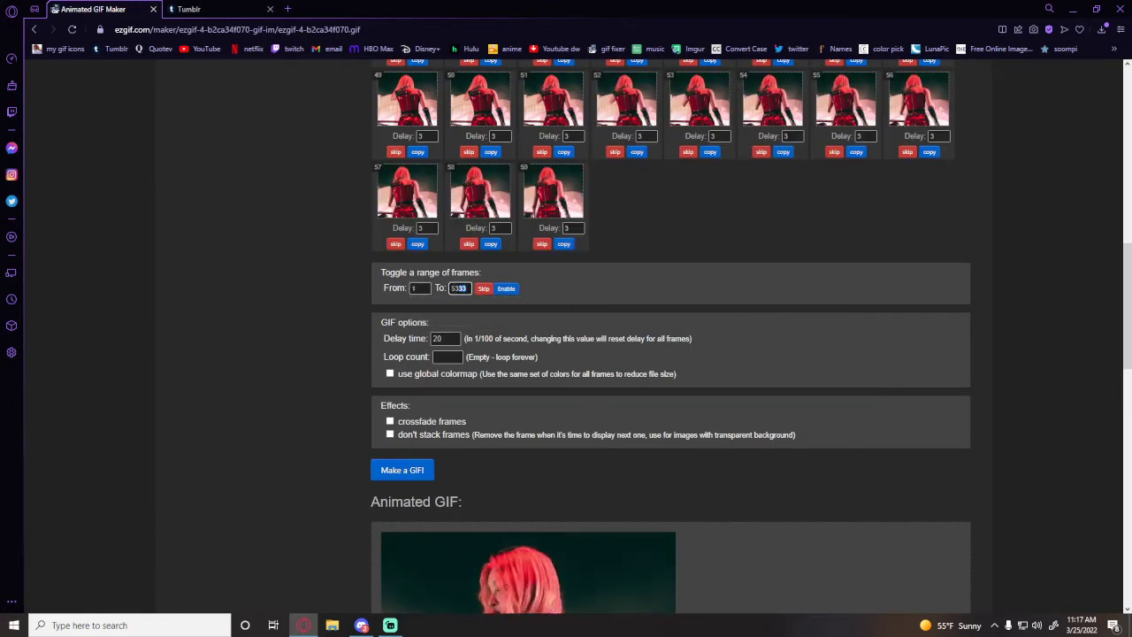
pyautogui.click(485, 289)
pyautogui.click(401, 470)
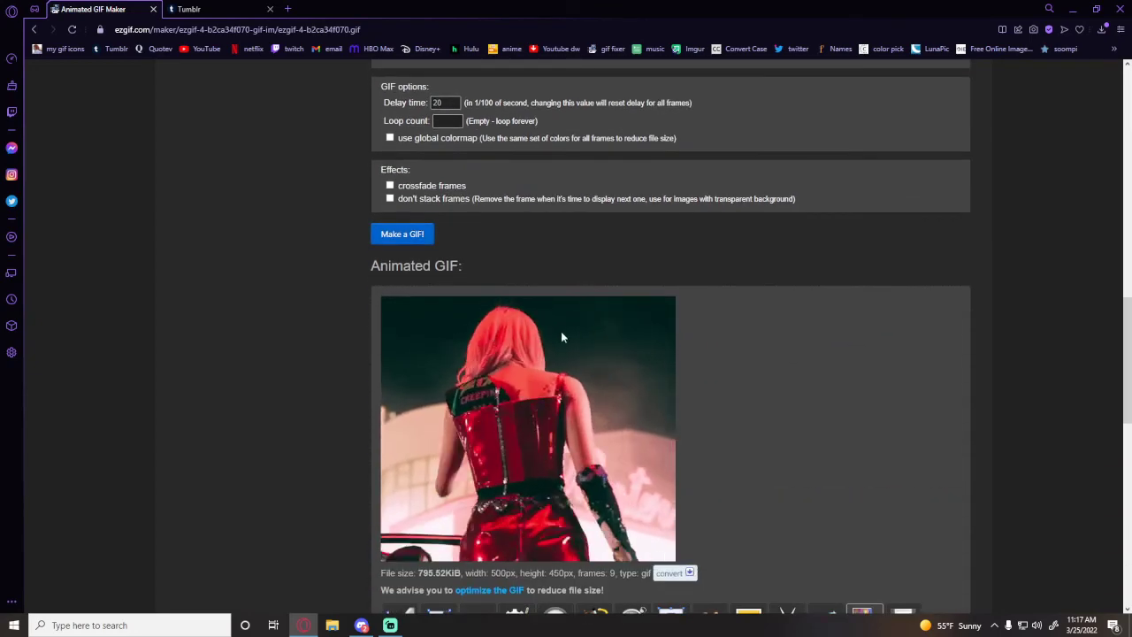
# Step: Re-enable frames 1 to 50 and make a GIF from the full set of frames
pyautogui.scroll(4, 482, 419)
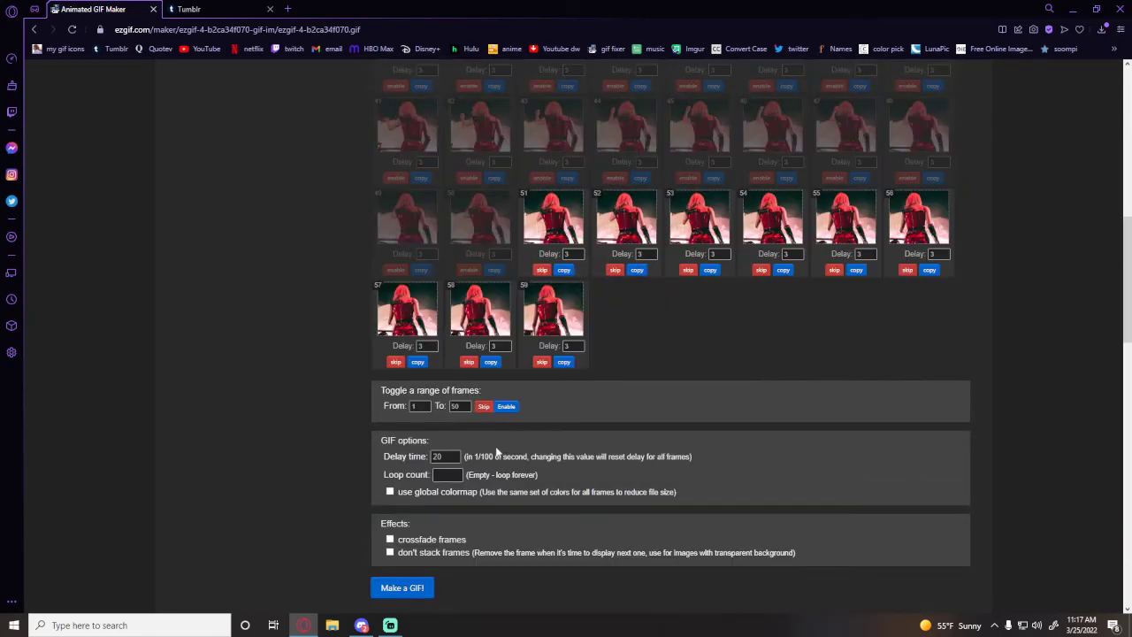
pyautogui.click(507, 406)
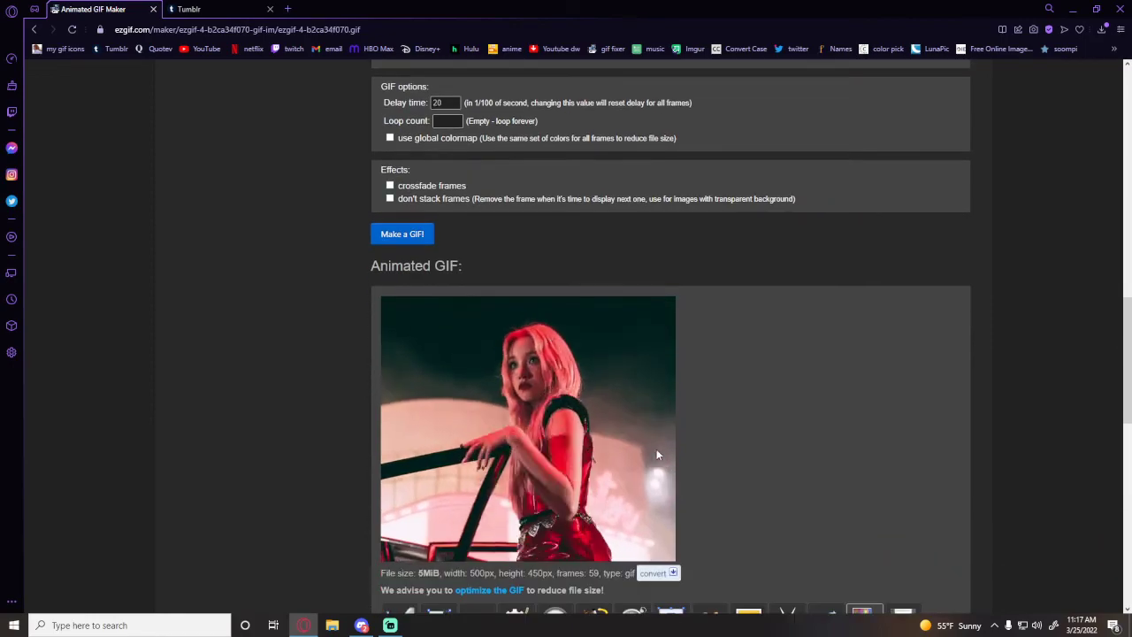
# Step: Switch to Tumblr to look over the GIFs in the published post, and replace that page with a new blank browser tab
pyautogui.click(245, 9)
pyautogui.scroll(-2, 589, 392)
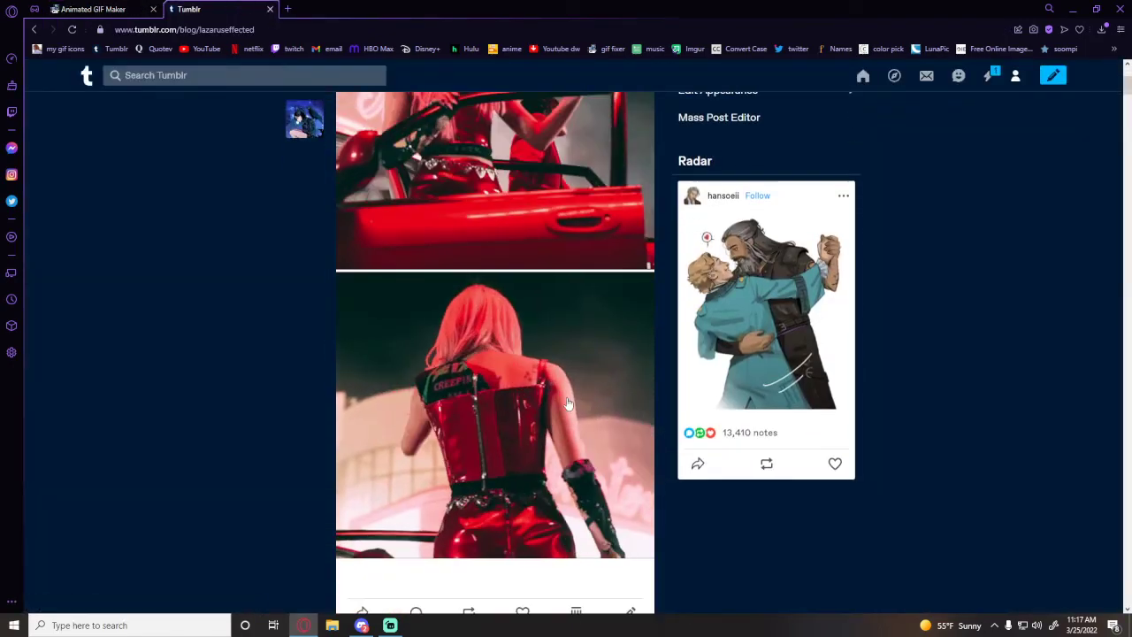
pyautogui.scroll(2, 567, 387)
pyautogui.scroll(-2, 545, 382)
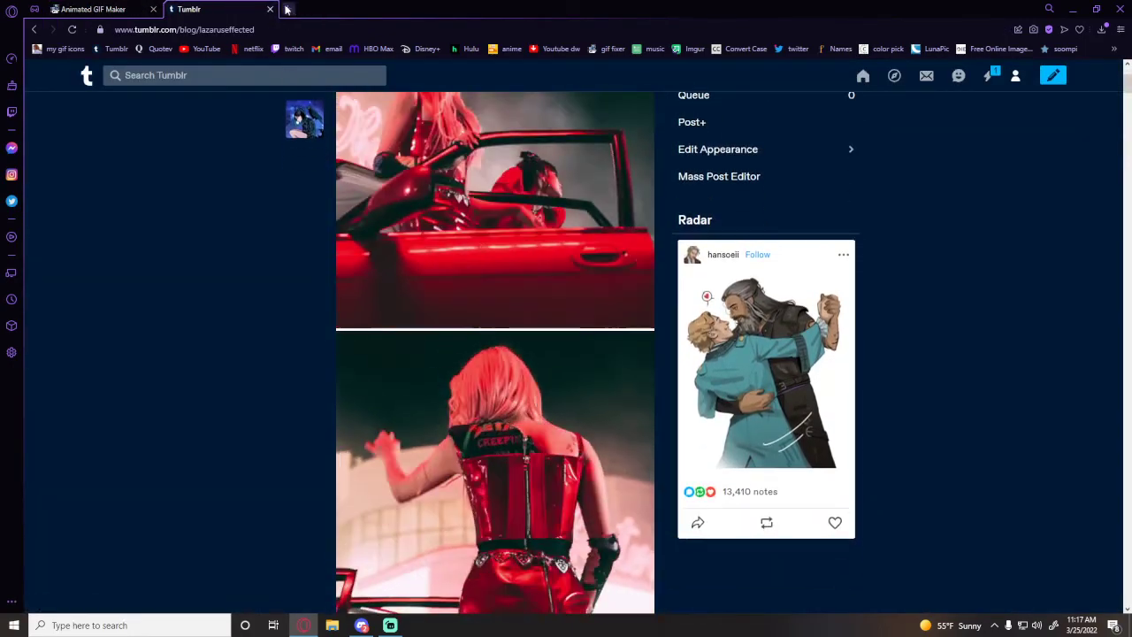
pyautogui.click(287, 10)
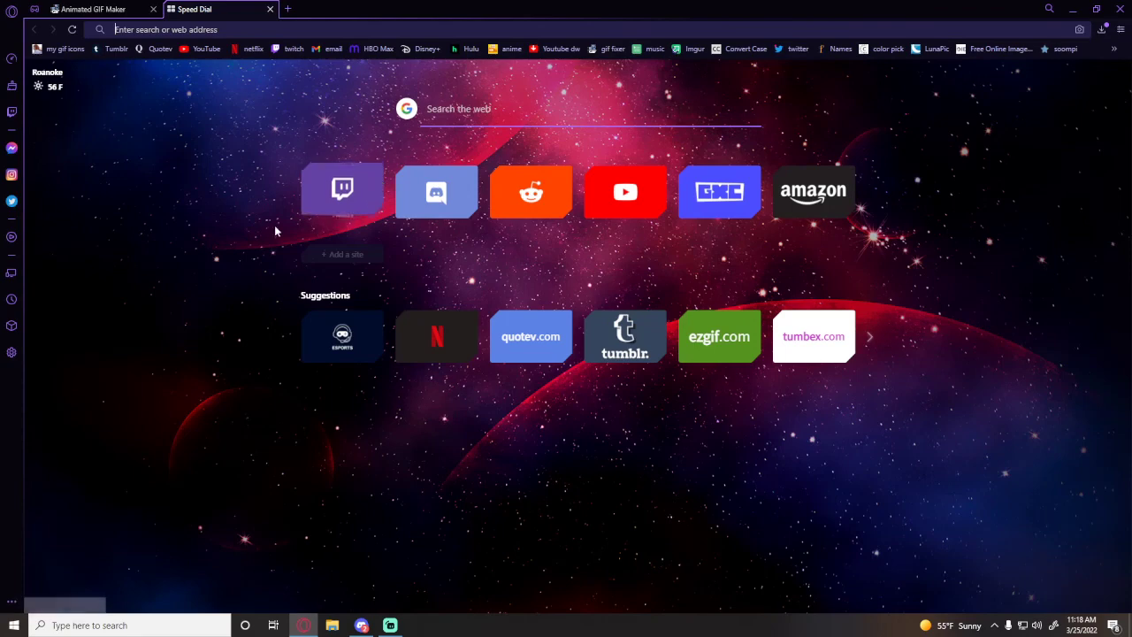